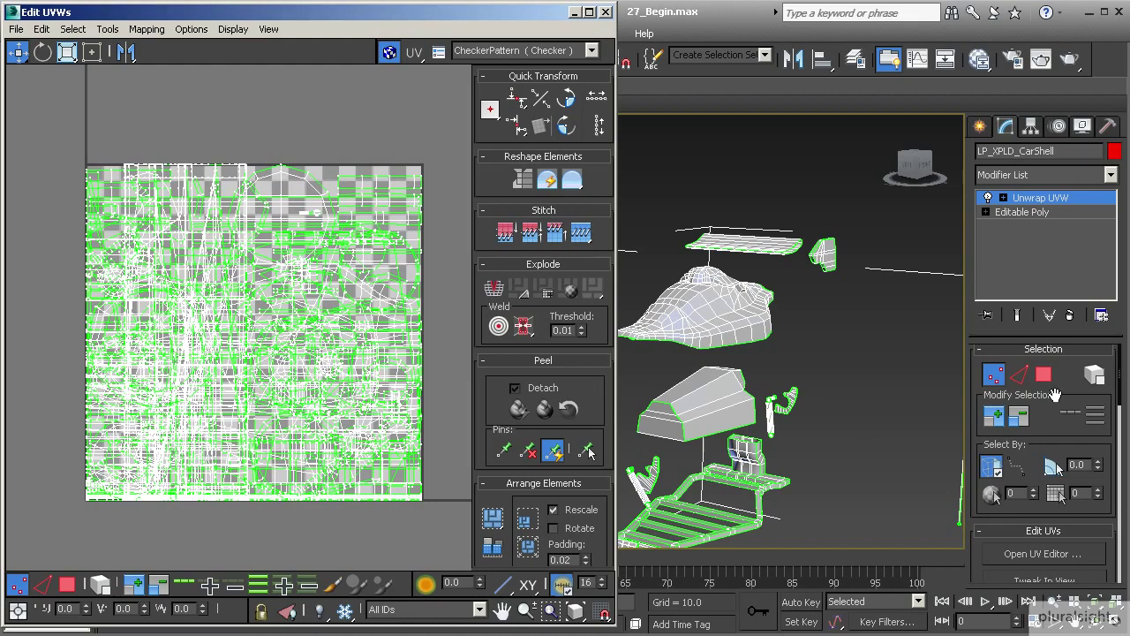
Step: Select the fin, flat wing, domed shell, faceted body and small bone-shaped part as polygon elements, and offset their UVs by 1 in U
{"action": "left_click", "coordinate": [1097, 378]}
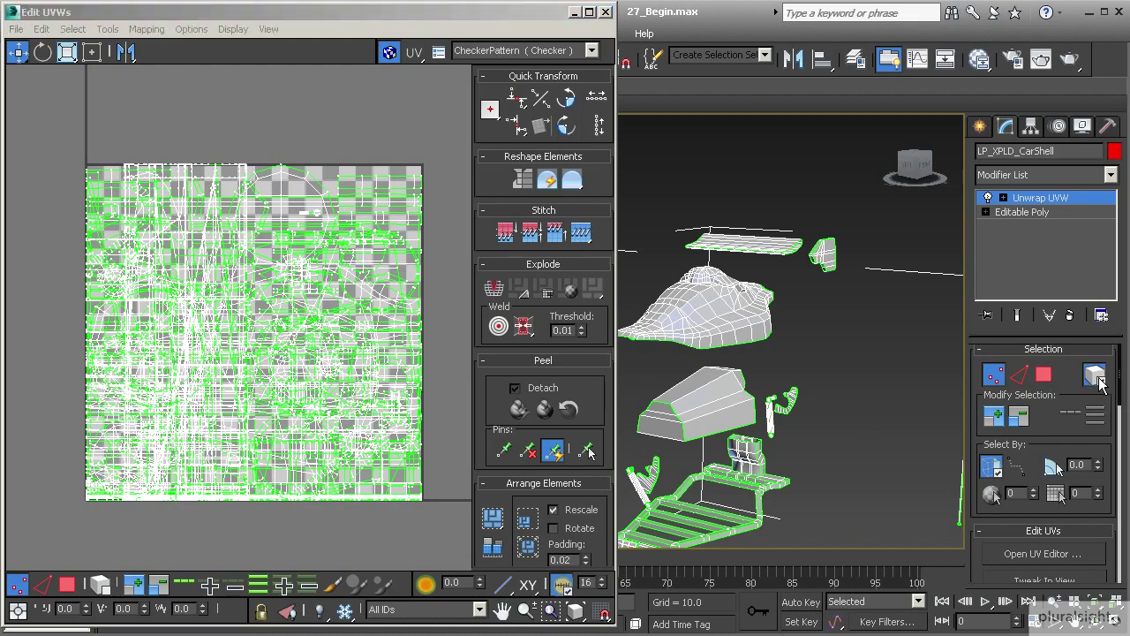
{"action": "left_click", "coordinate": [1045, 375]}
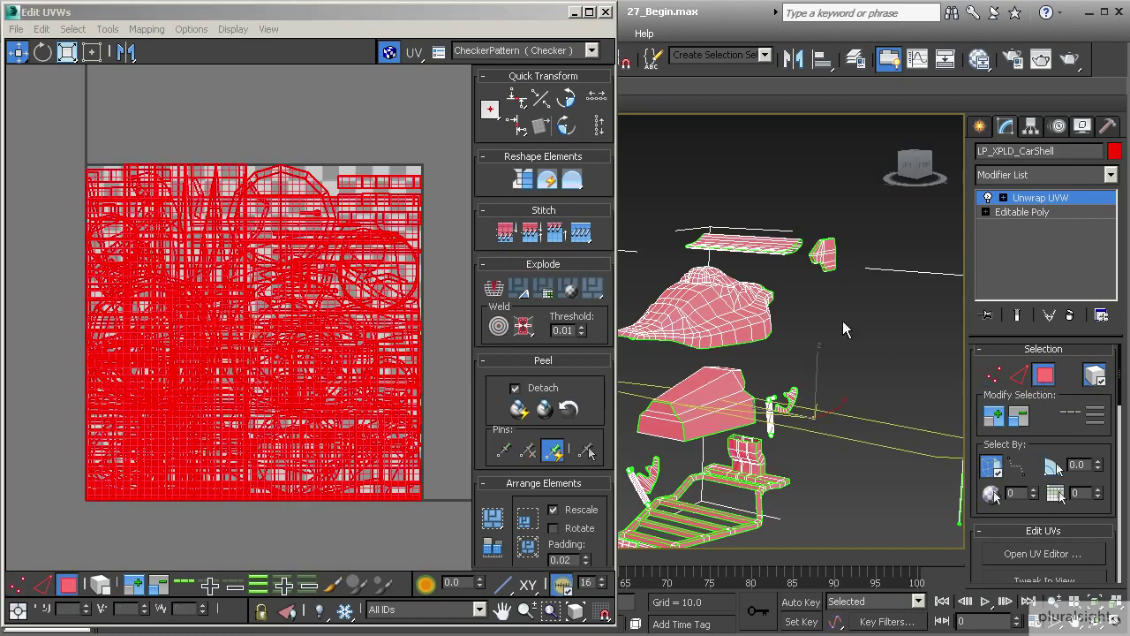
{"action": "left_click", "coordinate": [827, 258]}
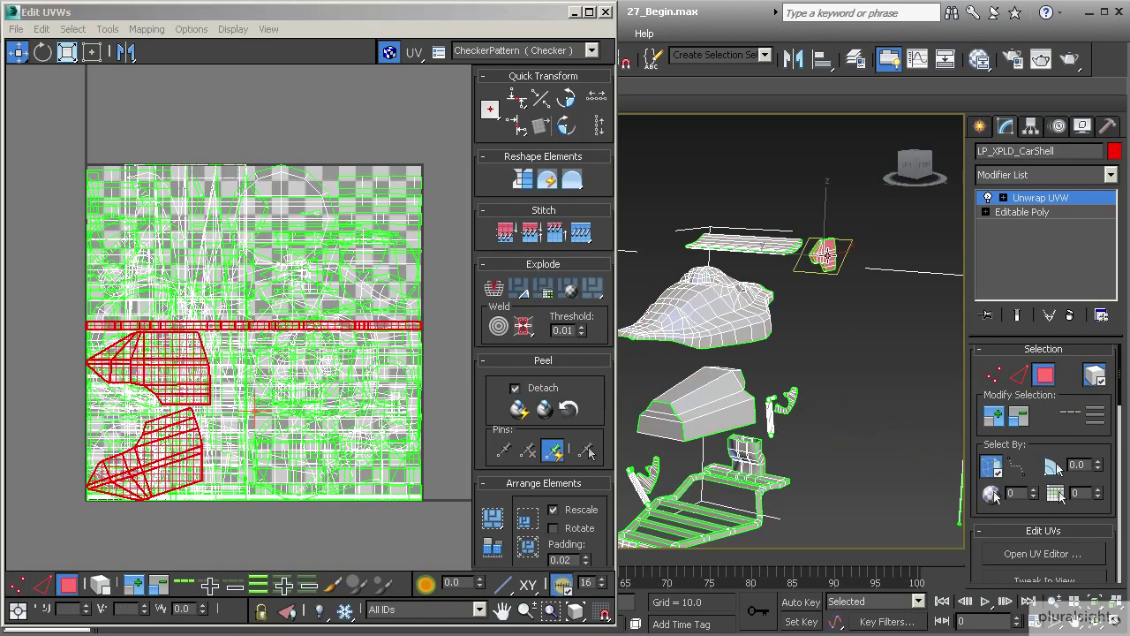
{"action": "left_click", "coordinate": [777, 249]}
{"action": "left_click", "coordinate": [731, 312], "text": "ctrl"}
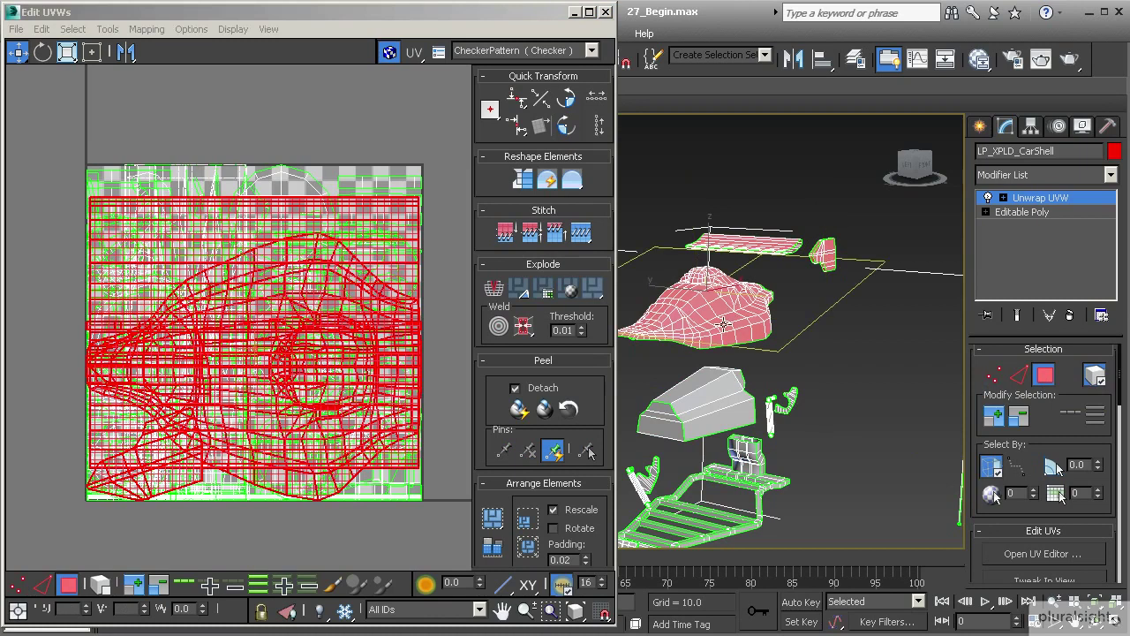
{"action": "left_click", "coordinate": [720, 411], "text": "ctrl"}
{"action": "middle_click_drag", "start_coordinate": [729, 417], "coordinate": [712, 370], "text": "alt"}
{"action": "scroll", "coordinate": [711, 371], "scroll_direction": "up", "scroll_amount": 8}
{"action": "left_click", "coordinate": [703, 400], "text": "ctrl"}
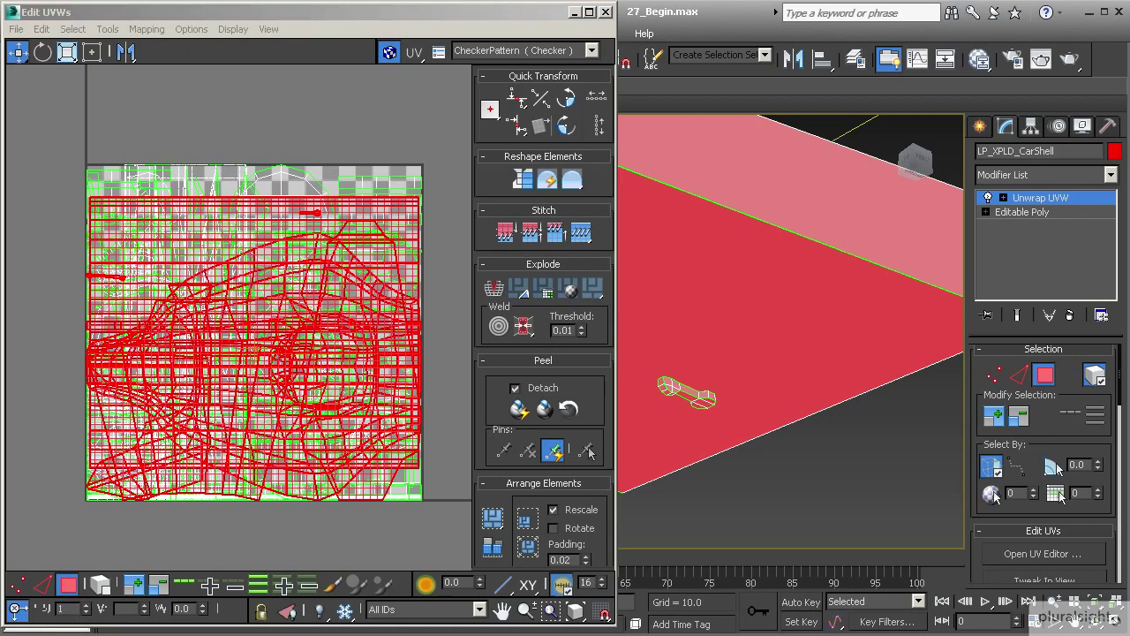
{"action": "key", "text": "Return"}
{"action": "scroll", "coordinate": [360, 373], "scroll_direction": "down", "scroll_amount": 4}
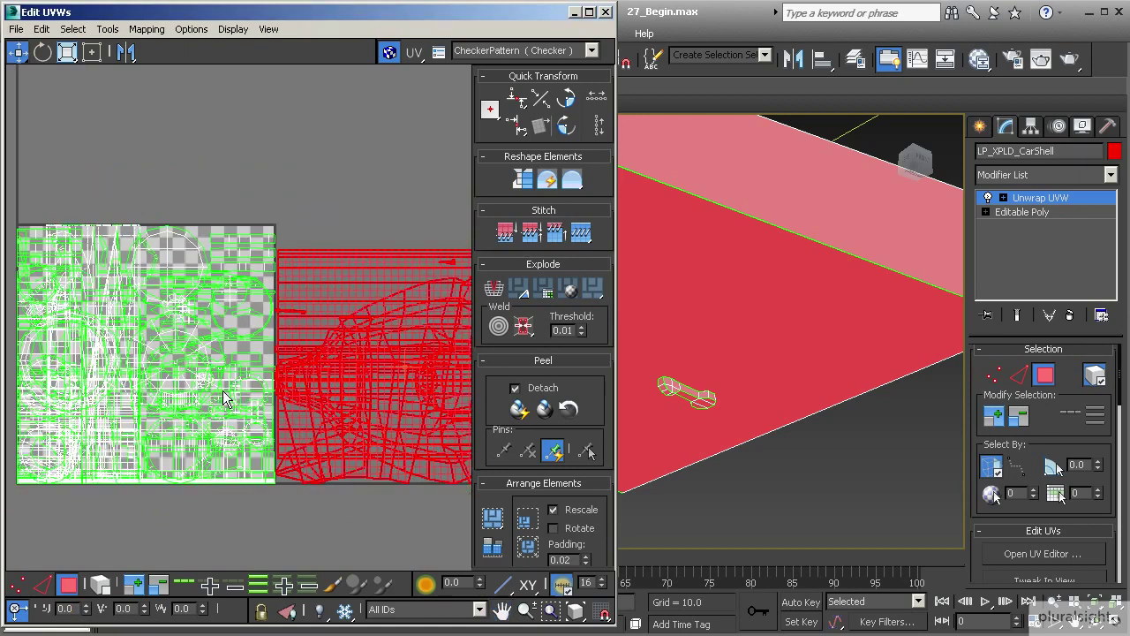
Step: Select all UVs remaining in the texture tile and offset them by -1 in U to empty the tile
{"action": "middle_click_drag", "start_coordinate": [361, 374], "coordinate": [425, 378]}
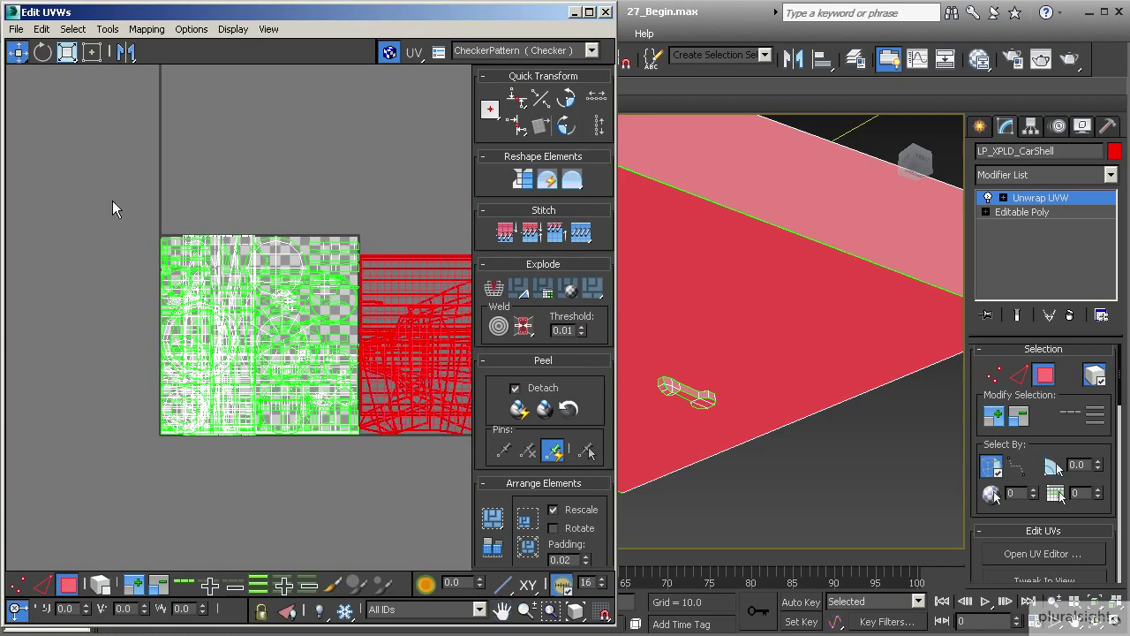
{"action": "left_click_drag", "start_coordinate": [113, 201], "coordinate": [358, 453]}
{"action": "scroll", "coordinate": [337, 340], "scroll_direction": "up", "scroll_amount": 5}
{"action": "middle_click_drag", "start_coordinate": [342, 341], "coordinate": [260, 312]}
{"action": "scroll", "coordinate": [269, 322], "scroll_direction": "down", "scroll_amount": 2}
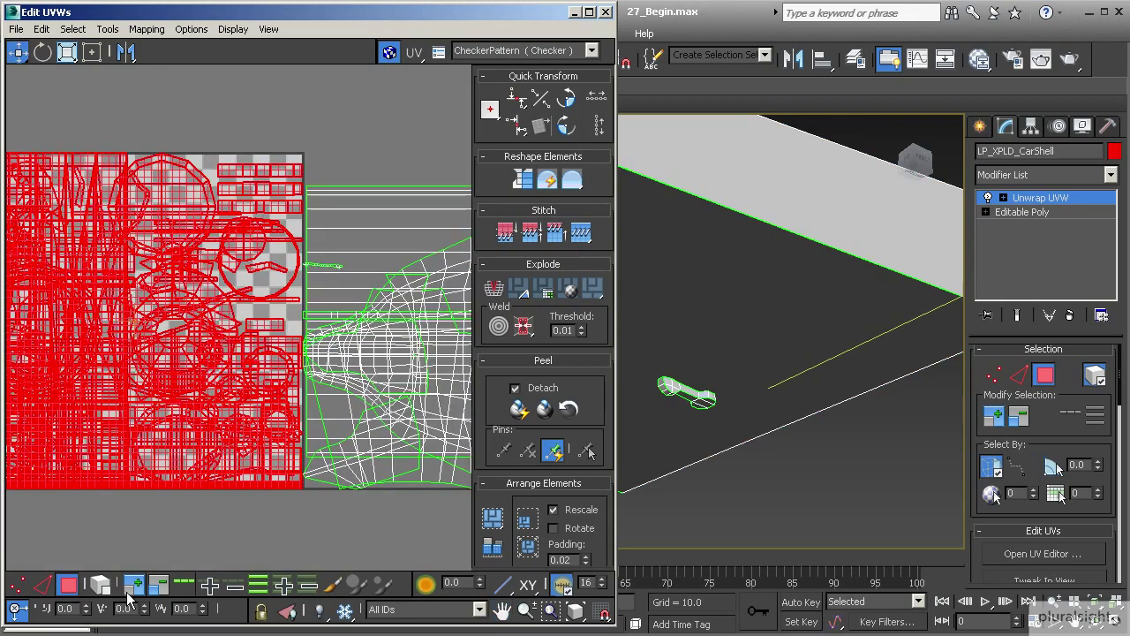
{"action": "double_click", "coordinate": [65, 608]}
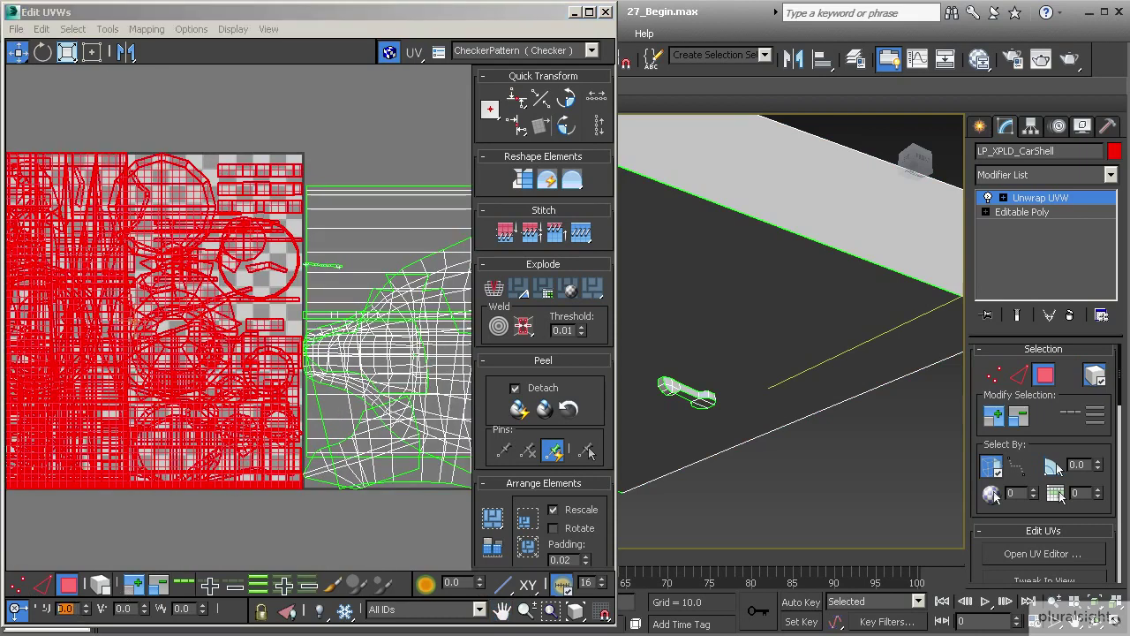
{"action": "type", "text": "-1"}
{"action": "key", "text": "Return"}
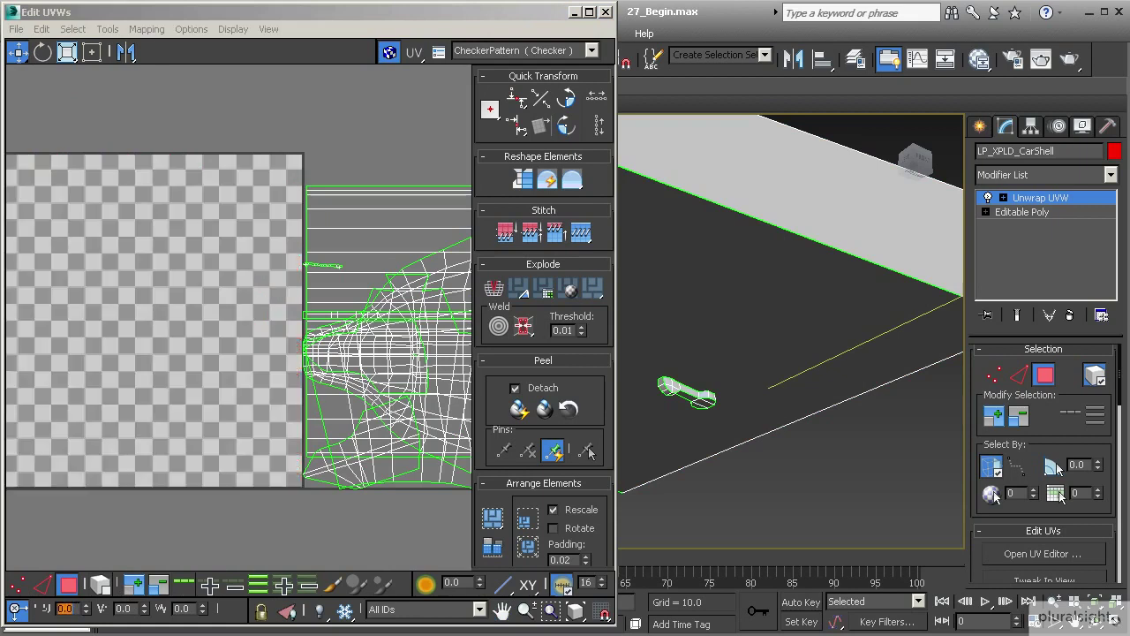
Step: Select the shell UVs lying beyond the tile's U = 1 edge and pack them inside the tile
{"action": "scroll", "coordinate": [203, 312], "scroll_direction": "down", "scroll_amount": 2}
{"action": "middle_click_drag", "start_coordinate": [203, 312], "coordinate": [195, 205]}
{"action": "scroll", "coordinate": [195, 205], "scroll_direction": "down", "scroll_amount": 1}
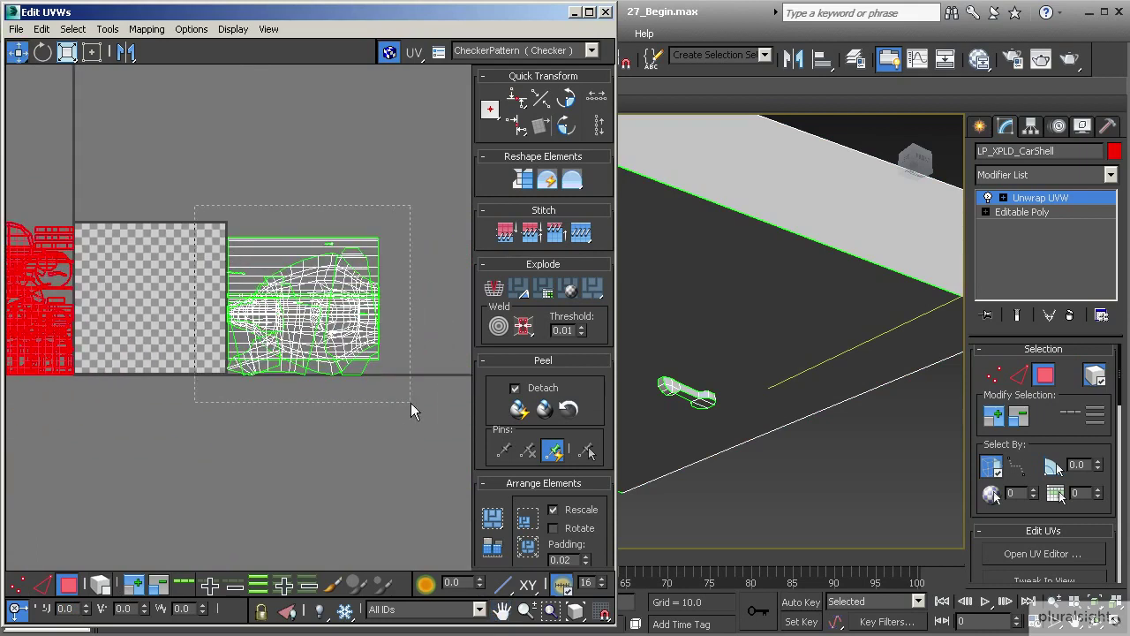
{"action": "left_click_drag", "start_coordinate": [391, 393], "coordinate": [391, 392]}
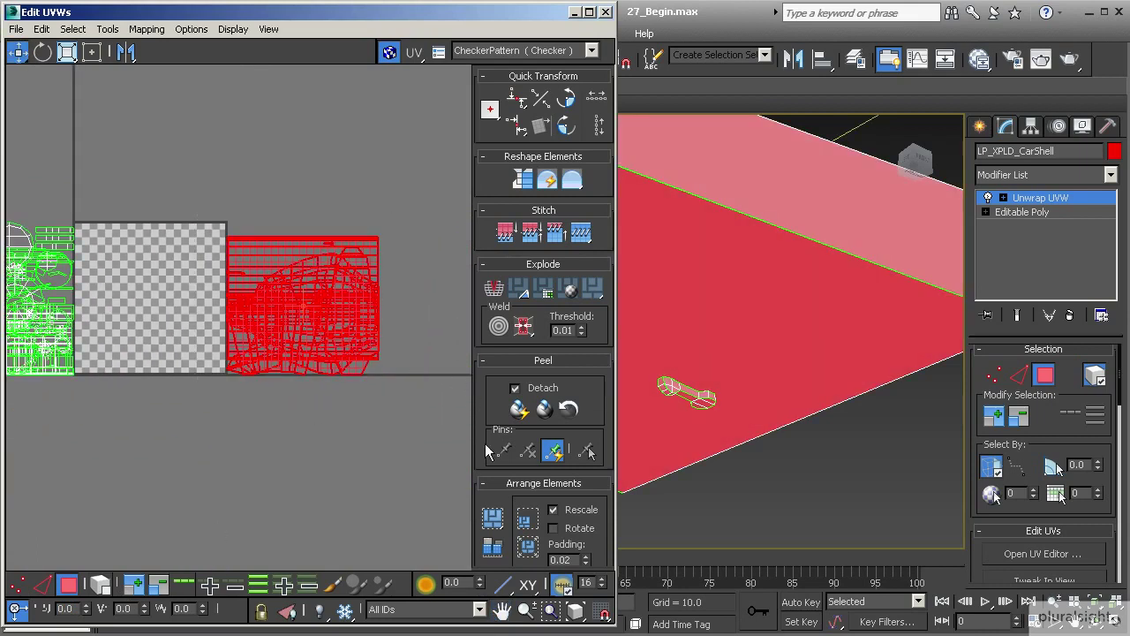
{"action": "left_click", "coordinate": [491, 517]}
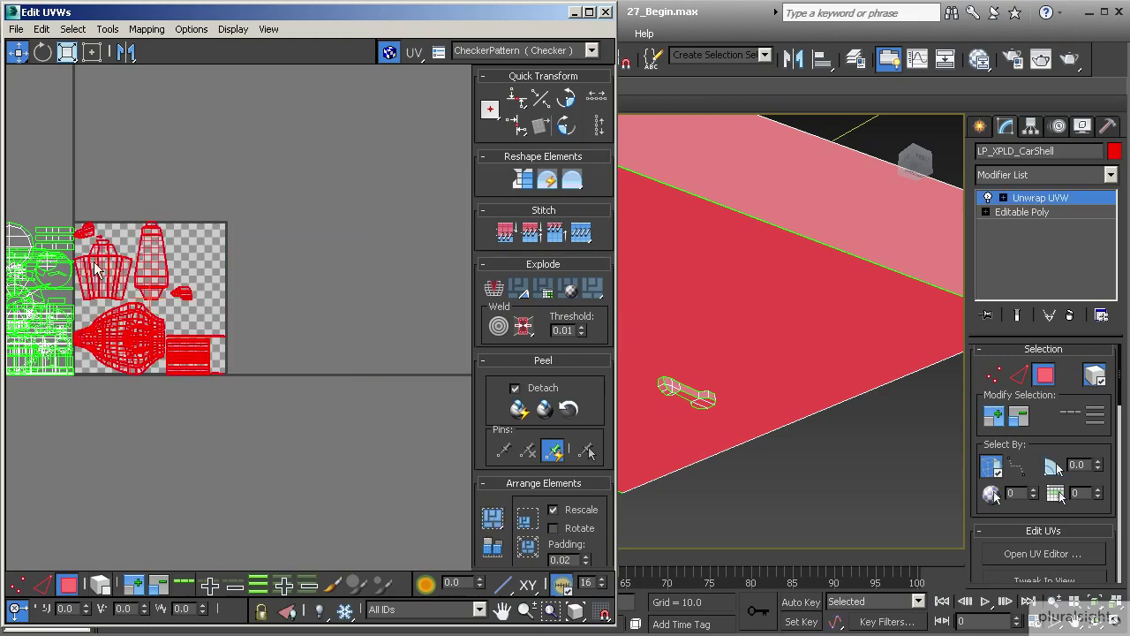
Step: Examine the packed shell UV clusters and the model parts they belong to
{"action": "scroll", "coordinate": [118, 279], "scroll_direction": "up", "scroll_amount": 5}
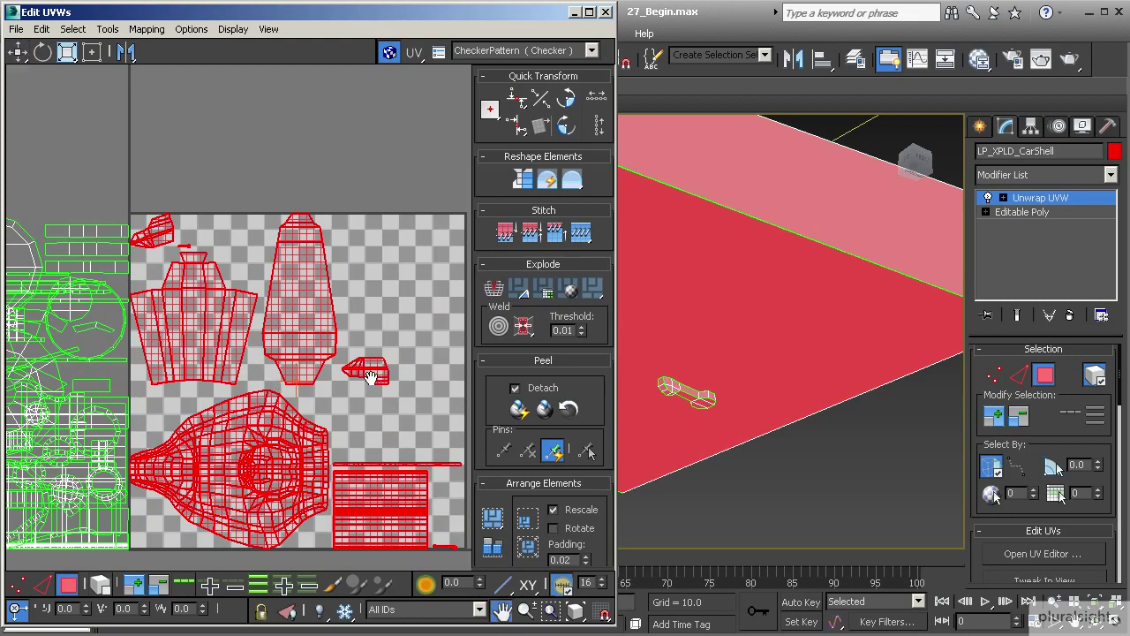
{"action": "middle_click_drag", "start_coordinate": [373, 379], "coordinate": [339, 333]}
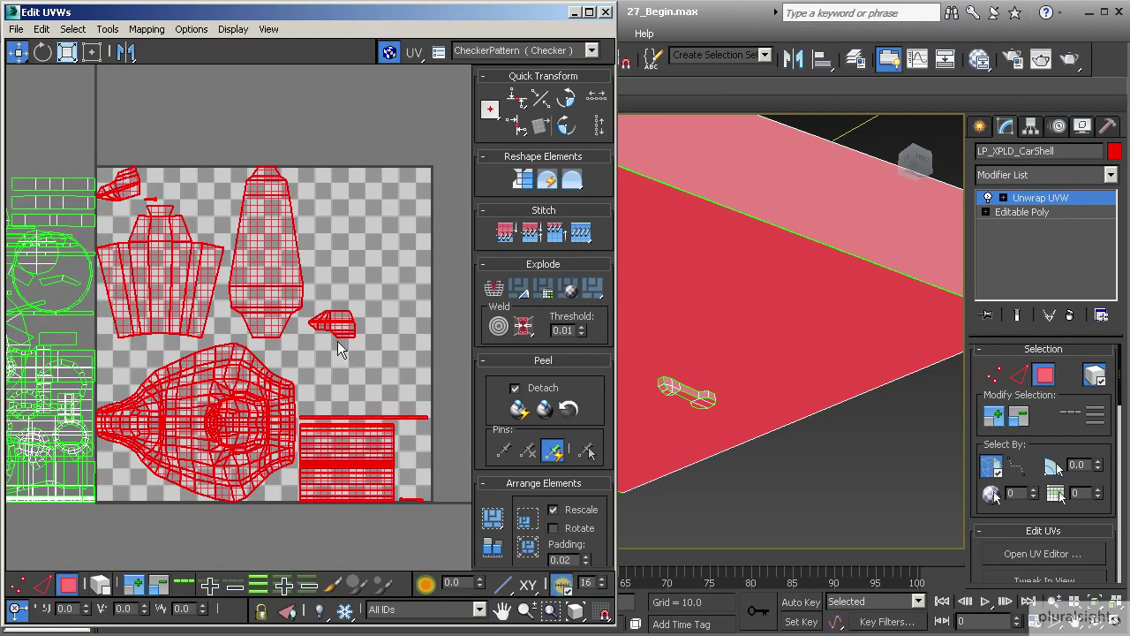
{"action": "middle_click_drag", "start_coordinate": [210, 327], "coordinate": [282, 322]}
{"action": "scroll", "coordinate": [283, 322], "scroll_direction": "down", "scroll_amount": 1}
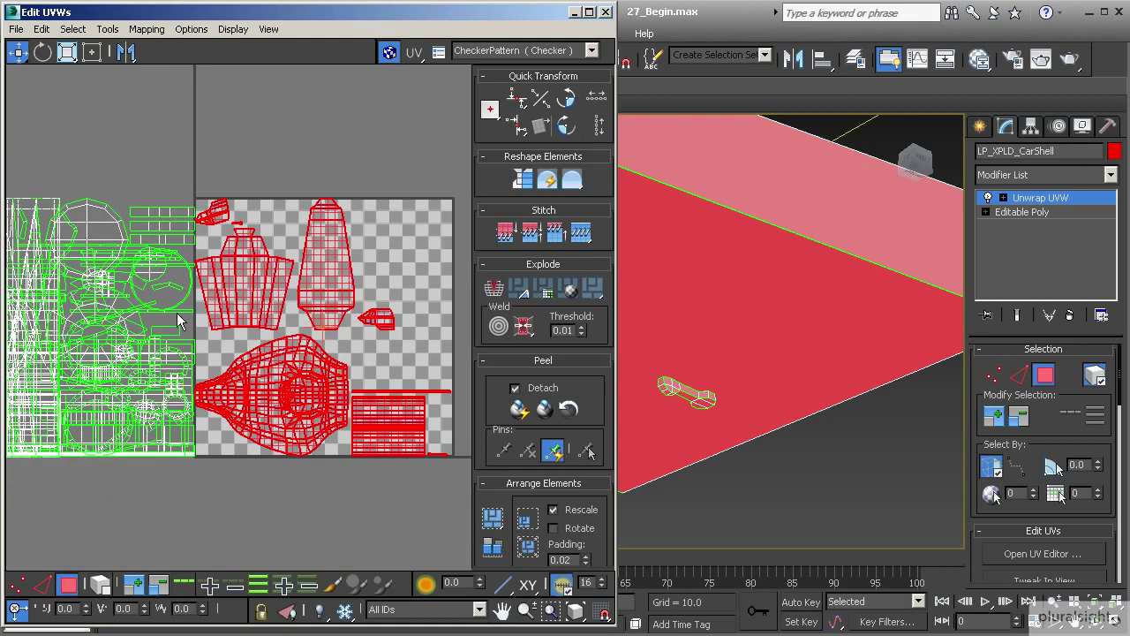
{"action": "scroll", "coordinate": [790, 297], "scroll_direction": "down", "scroll_amount": 2}
{"action": "scroll", "coordinate": [739, 311], "scroll_direction": "down", "scroll_amount": 2}
{"action": "scroll", "coordinate": [805, 388], "scroll_direction": "down", "scroll_amount": 2}
{"action": "middle_click_drag", "start_coordinate": [804, 388], "coordinate": [734, 371], "text": "alt"}
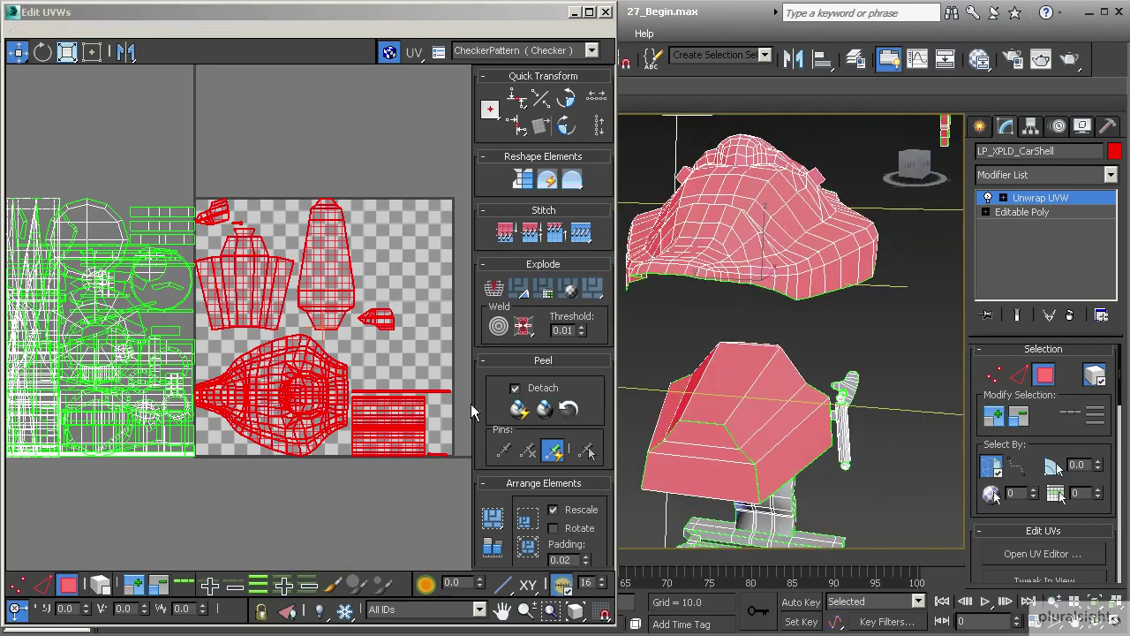
{"action": "scroll", "coordinate": [287, 279], "scroll_direction": "up", "scroll_amount": 3}
Step: Hide the checker map background in the UV editor
{"action": "left_click", "coordinate": [411, 53]}
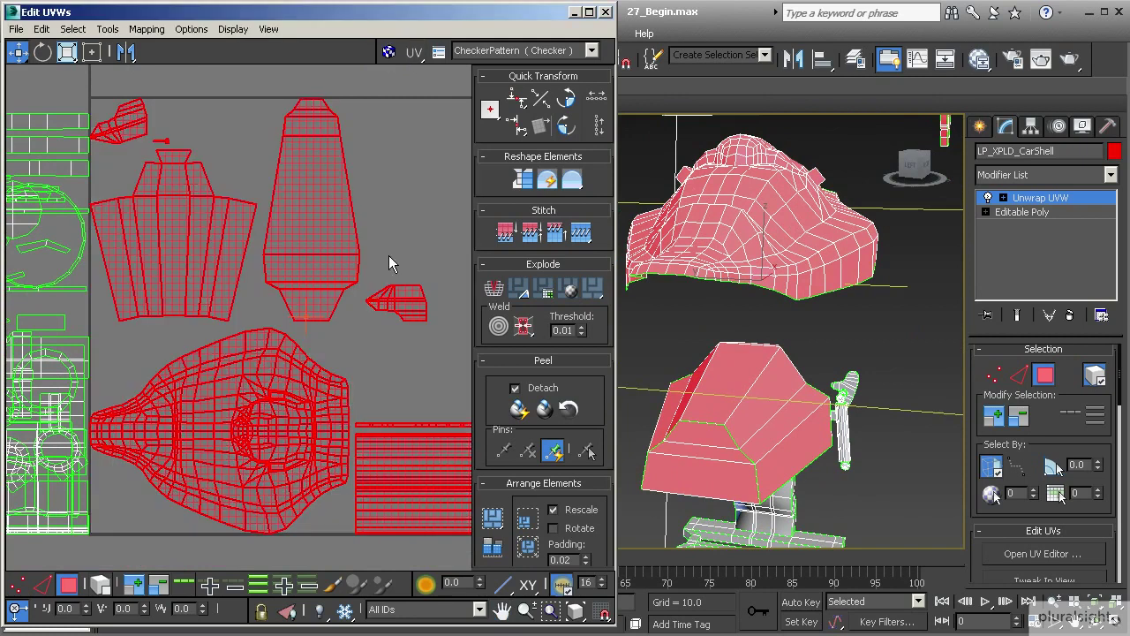
{"action": "scroll", "coordinate": [252, 327], "scroll_direction": "down", "scroll_amount": 2}
{"action": "scroll", "coordinate": [265, 361], "scroll_direction": "down", "scroll_amount": 2}
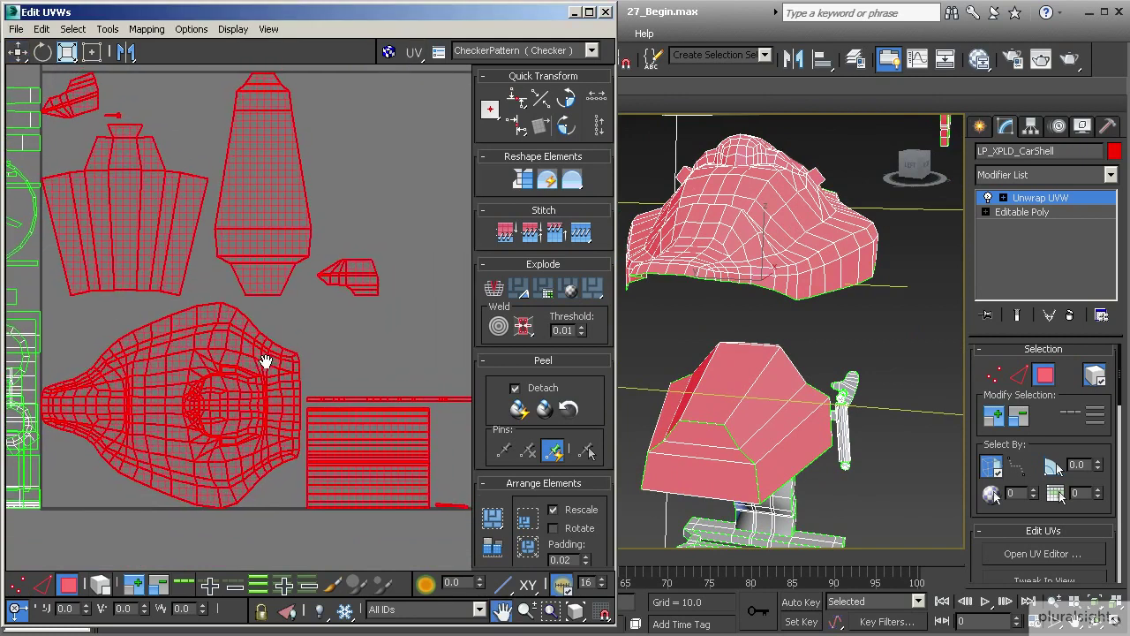
{"action": "middle_click_drag", "start_coordinate": [266, 361], "coordinate": [286, 369]}
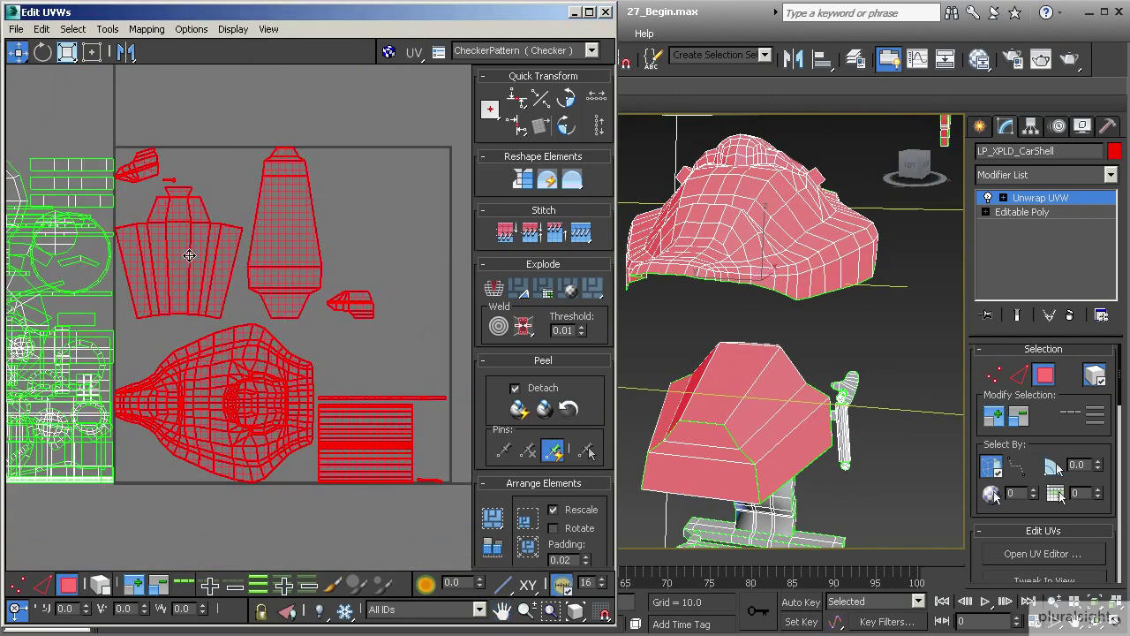
Step: Scale up all the selected shell UV clusters together and move them back against the tile's lower-left corner
{"action": "middle_click_drag", "start_coordinate": [191, 259], "coordinate": [207, 251]}
{"action": "mouse_move", "coordinate": [207, 250]}
{"action": "left_mouse_down"}
{"action": "mouse_move", "coordinate": [223, 244]}
{"action": "mouse_move", "coordinate": [219, 257]}
{"action": "left_mouse_up"}
{"action": "left_click", "coordinate": [67, 51]}
{"action": "right_click", "coordinate": [219, 257]}
{"action": "left_click", "coordinate": [17, 51]}
{"action": "left_click_drag", "start_coordinate": [150, 195], "coordinate": [187, 177]}
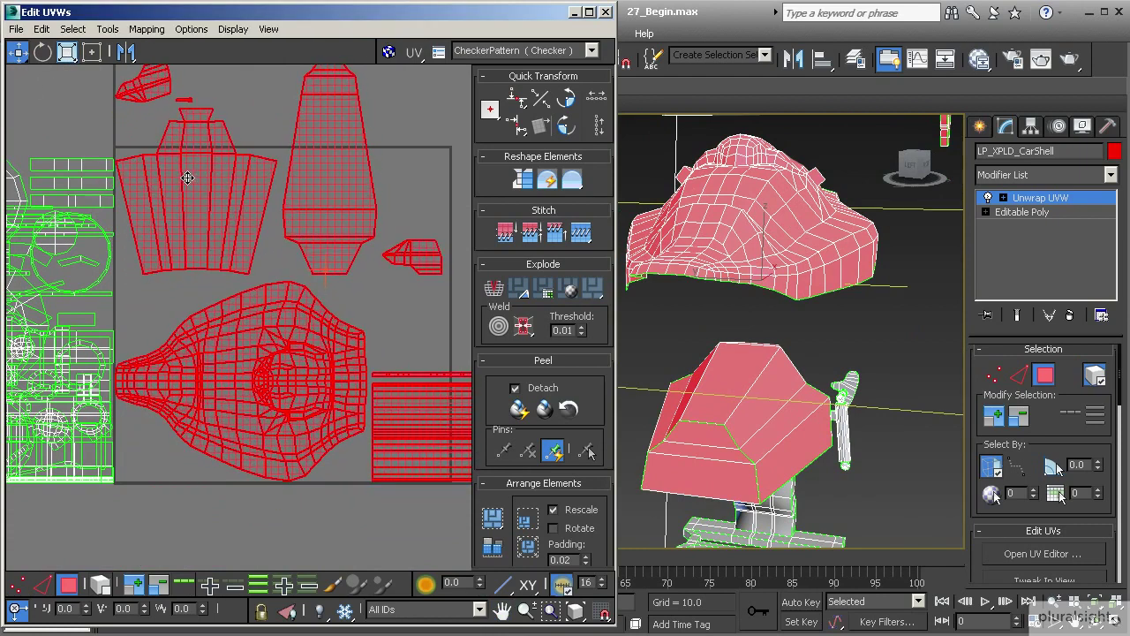
Step: Enlarge the shell clusters further until the domed shell fills most of the tile's width, keeping them aligned to the tile's lower-left corner
{"action": "scroll", "coordinate": [199, 225], "scroll_direction": "down", "scroll_amount": 2}
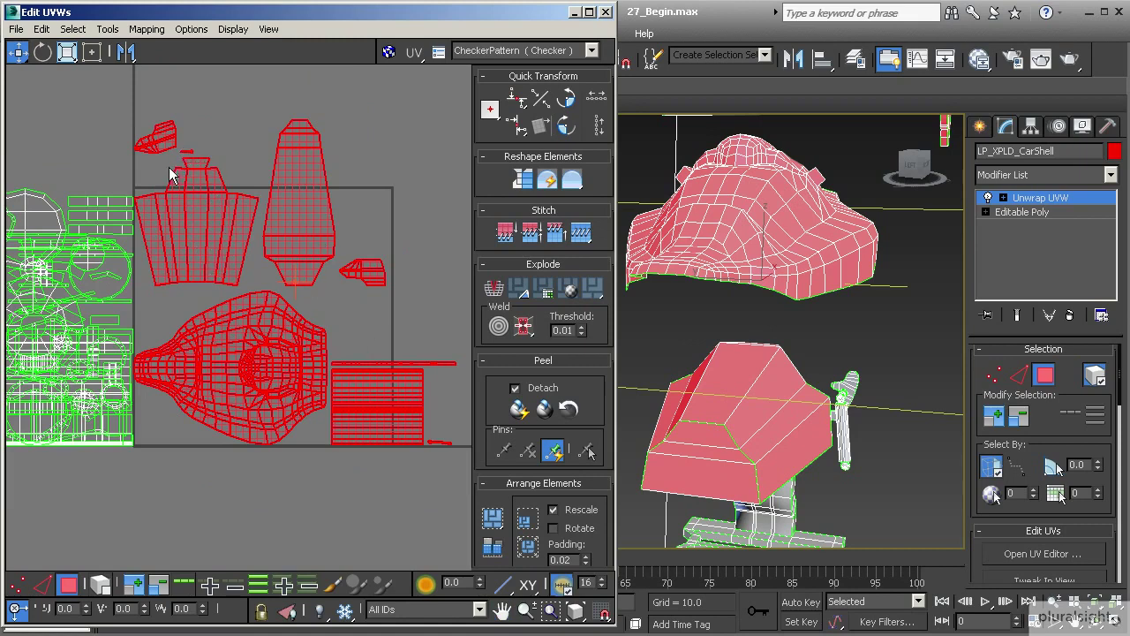
{"action": "left_click", "coordinate": [67, 51]}
{"action": "left_click_drag", "start_coordinate": [211, 222], "coordinate": [205, 211]}
{"action": "key", "text": "w"}
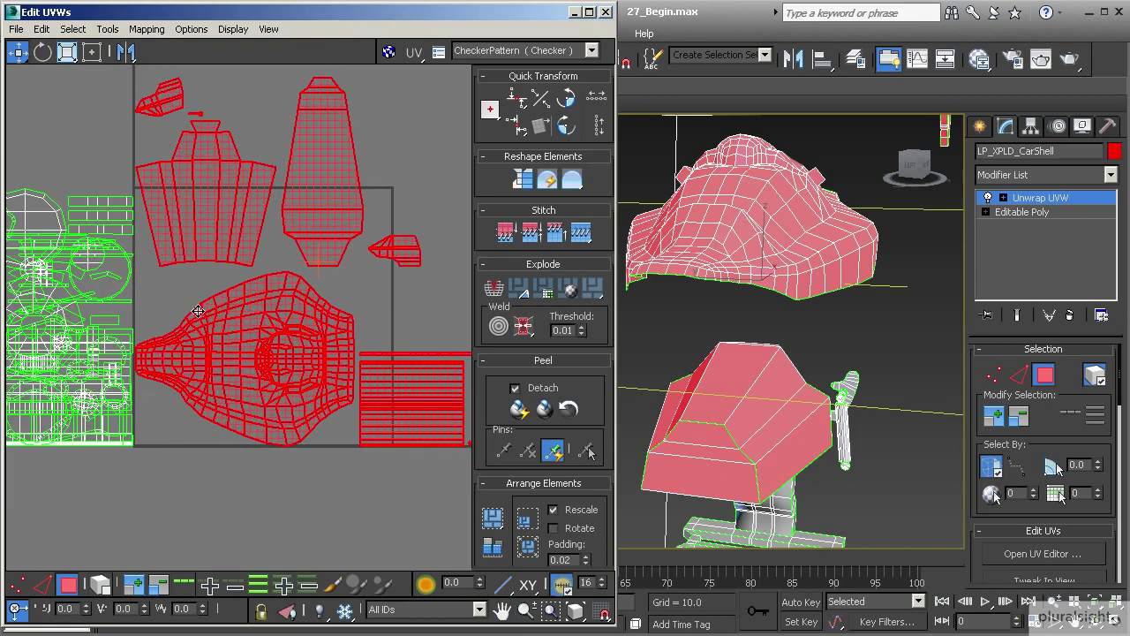
{"action": "scroll", "coordinate": [197, 310], "scroll_direction": "up", "scroll_amount": 3}
{"action": "scroll", "coordinate": [220, 375], "scroll_direction": "down", "scroll_amount": 3}
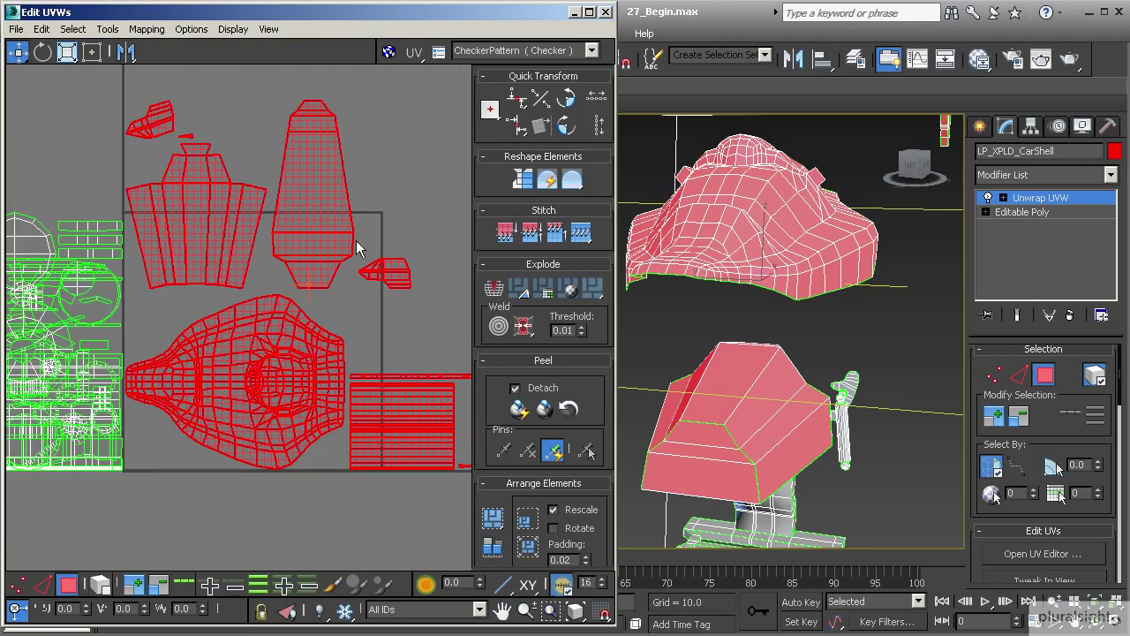
Step: Turn on element selection for UVs and move the upper small fin cluster beside the matching fin cluster outside the tile
{"action": "left_click", "coordinate": [159, 123]}
{"action": "left_click_drag", "start_coordinate": [159, 123], "coordinate": [174, 143]}
{"action": "left_click", "coordinate": [100, 583]}
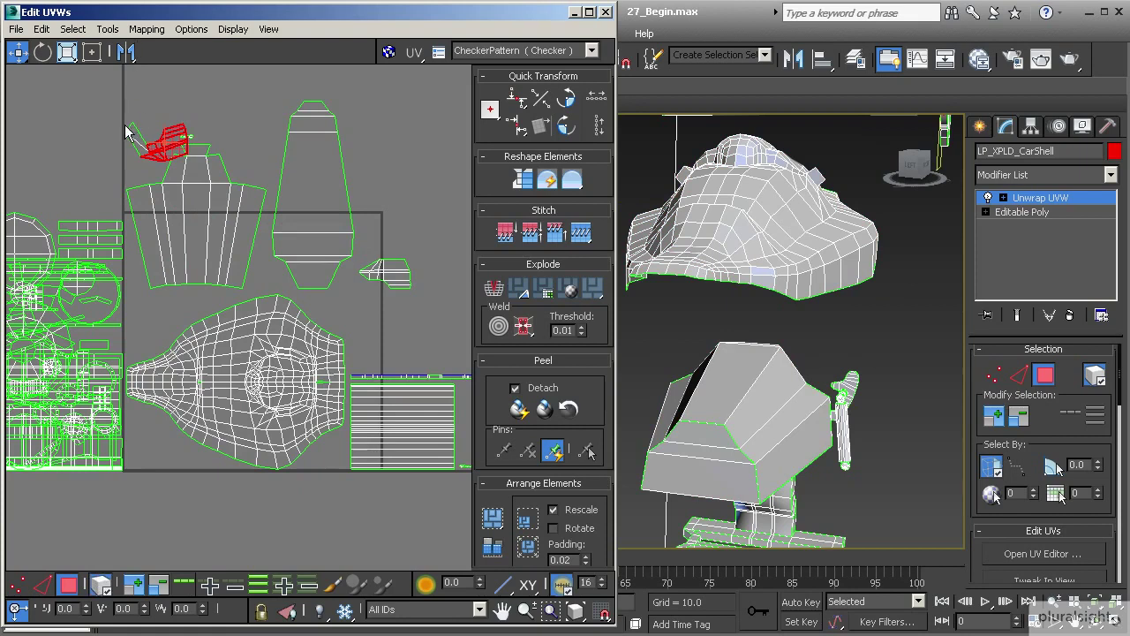
{"action": "key", "text": "ctrl+z"}
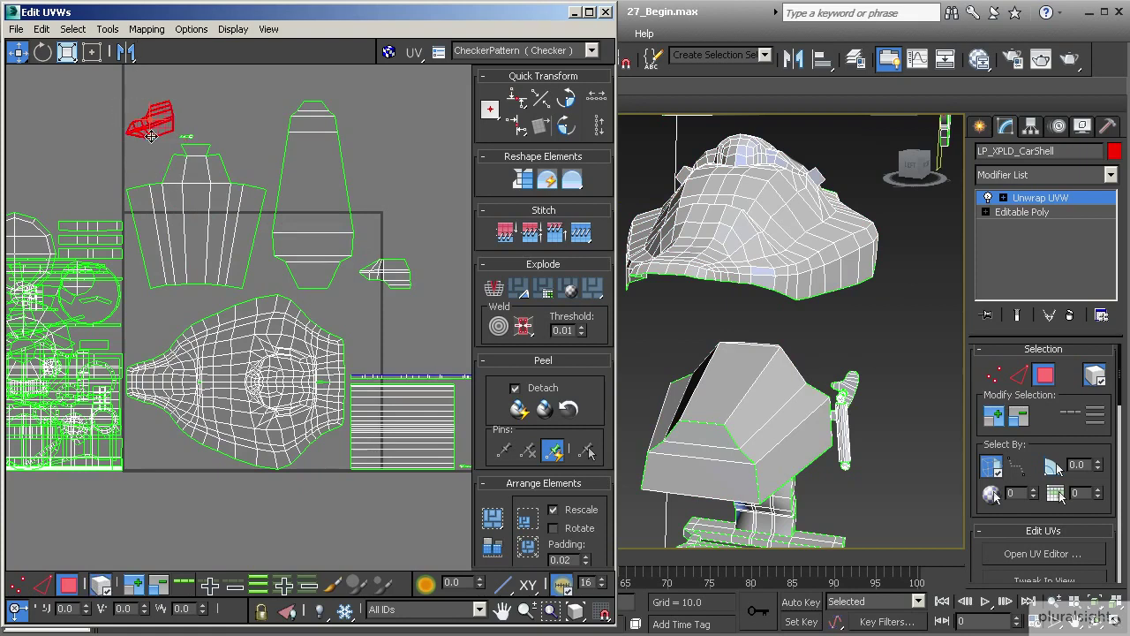
{"action": "left_click_drag", "start_coordinate": [149, 126], "coordinate": [433, 280]}
{"action": "scroll", "coordinate": [433, 280], "scroll_direction": "up", "scroll_amount": 3}
{"action": "middle_click_drag", "start_coordinate": [433, 280], "coordinate": [287, 271]}
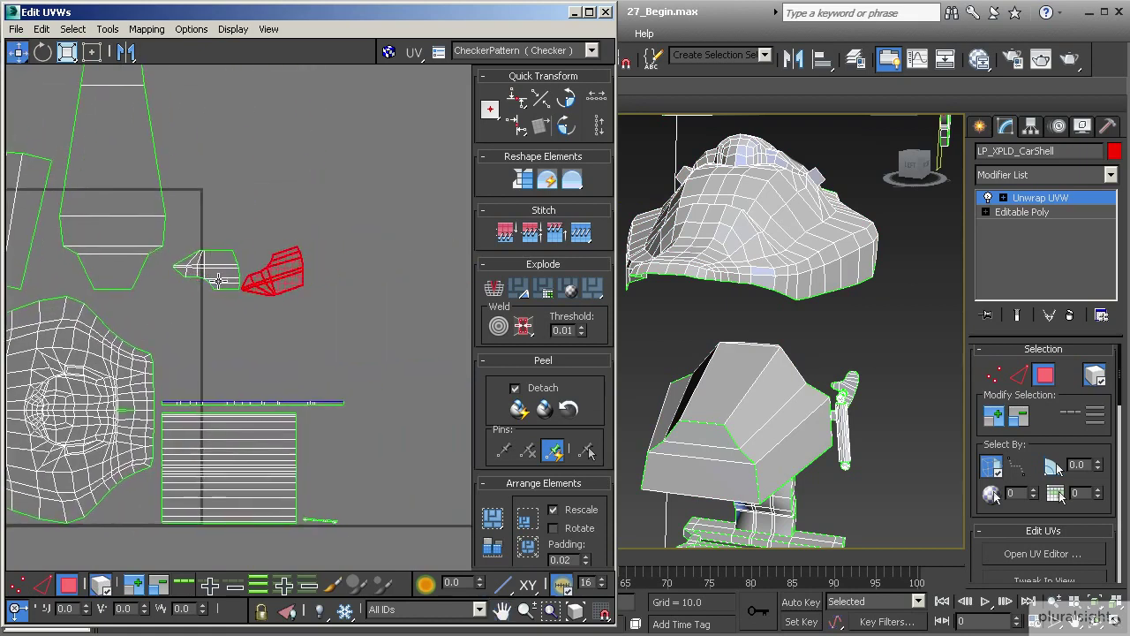
Step: Rotate the moved fin cluster until it lies level and back to back with the matching fin
{"action": "key", "text": "e"}
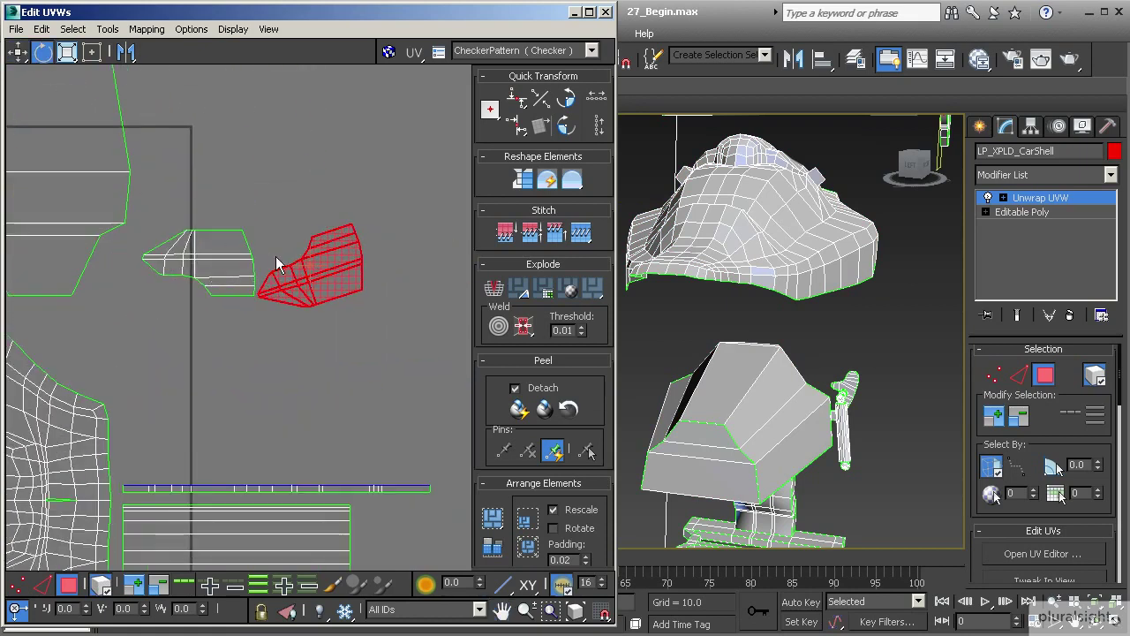
{"action": "left_click_drag", "start_coordinate": [288, 288], "coordinate": [288, 251]}
{"action": "left_click", "coordinate": [18, 52]}
Step: Move both fin clusters together to the tile's lower-left corner, just below the domed shell's narrow nose
{"action": "left_click", "coordinate": [250, 283], "text": "ctrl"}
{"action": "scroll", "coordinate": [300, 283], "scroll_direction": "down", "scroll_amount": 4}
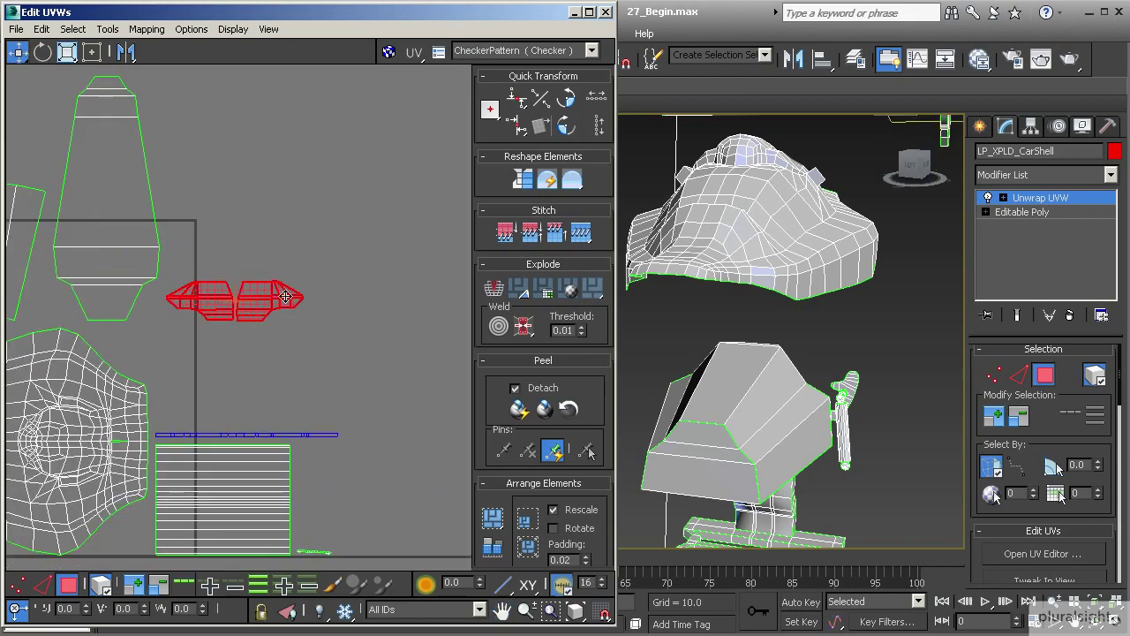
{"action": "left_click_drag", "start_coordinate": [297, 290], "coordinate": [69, 443]}
{"action": "scroll", "coordinate": [151, 401], "scroll_direction": "up", "scroll_amount": 3}
{"action": "scroll", "coordinate": [151, 402], "scroll_direction": "up", "scroll_amount": 3}
{"action": "left_click_drag", "start_coordinate": [153, 406], "coordinate": [168, 424]}
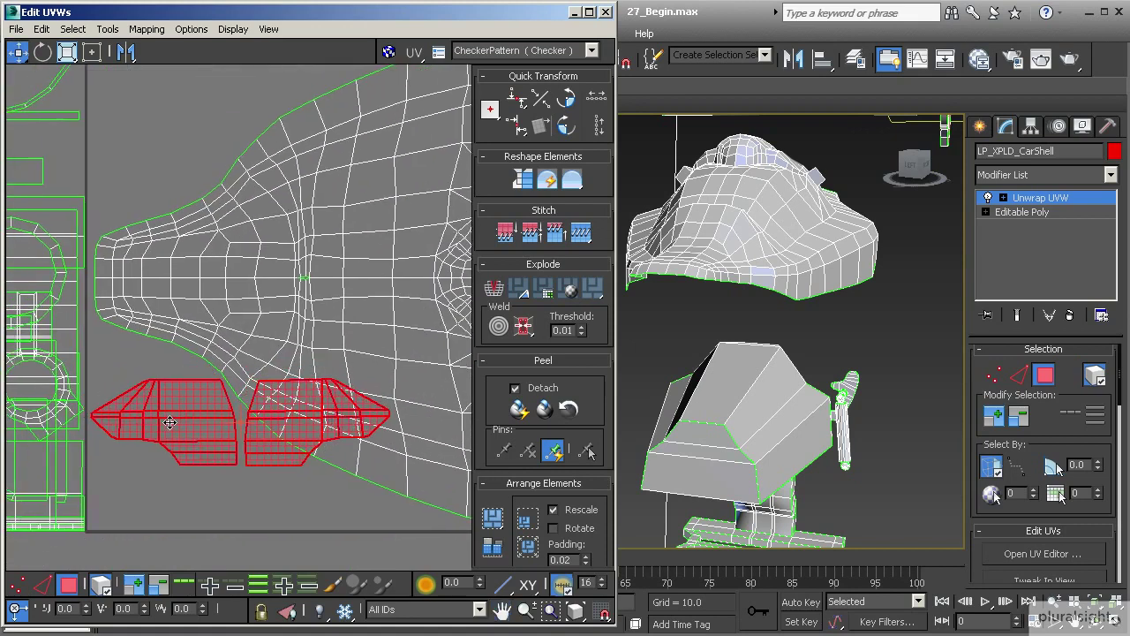
Step: Place the second fin cluster beneath the first, turn it to face the same way, and fit it along the tile's bottom edge
{"action": "left_click_drag", "start_coordinate": [249, 434], "coordinate": [112, 513]}
{"action": "left_click", "coordinate": [275, 494]}
{"action": "left_click", "coordinate": [264, 442]}
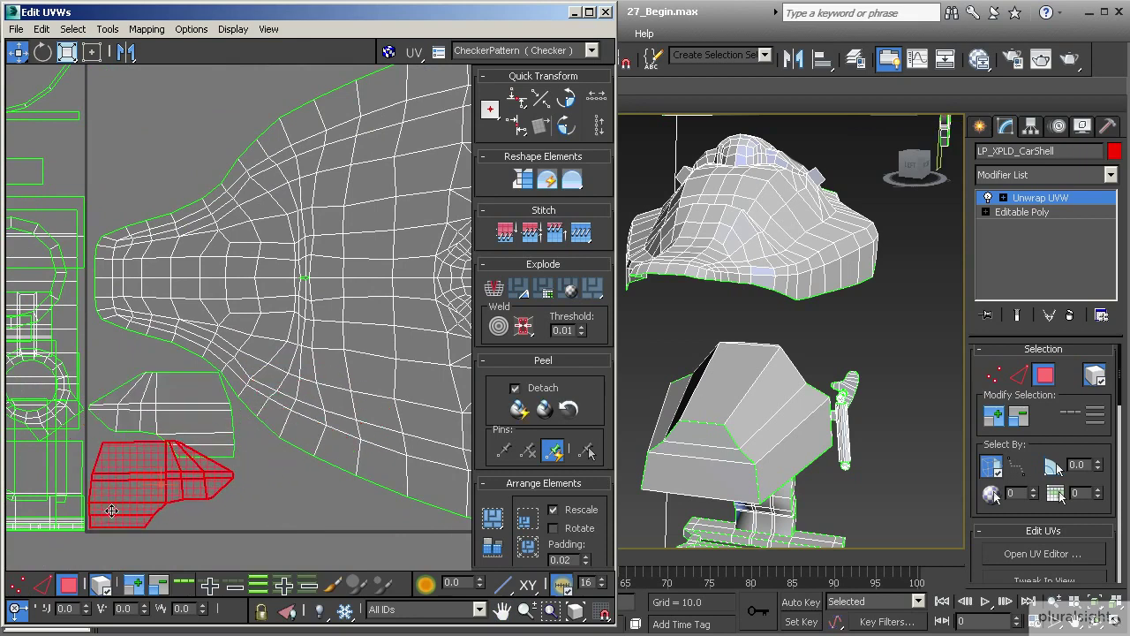
{"action": "left_click", "coordinate": [43, 51]}
{"action": "left_click_drag", "start_coordinate": [128, 466], "coordinate": [278, 500]}
{"action": "left_click", "coordinate": [17, 51]}
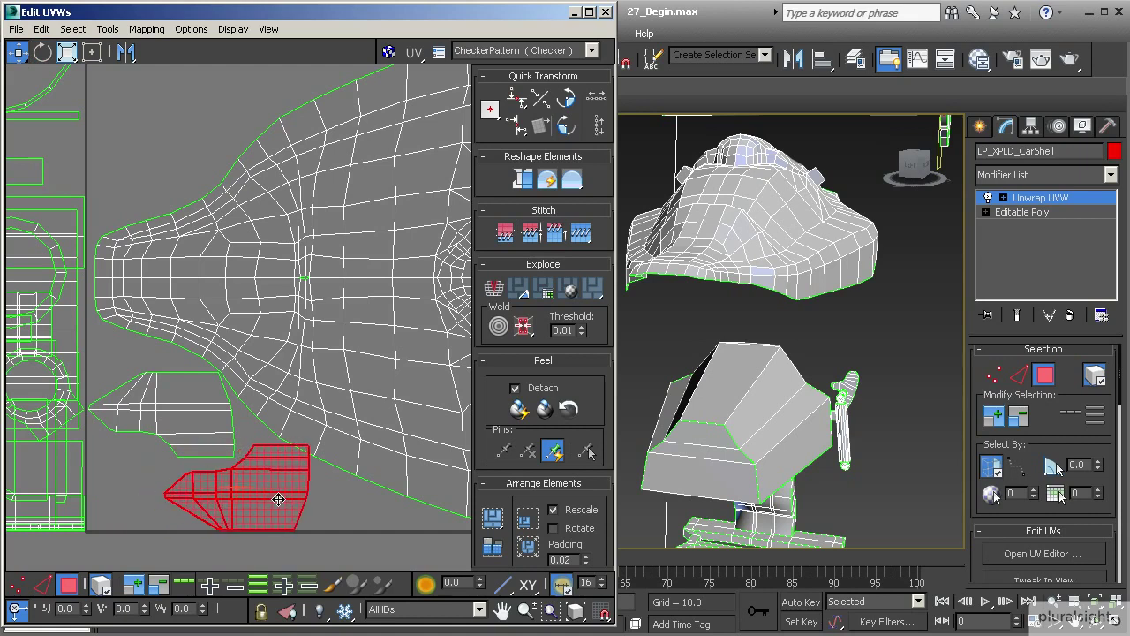
{"action": "scroll", "coordinate": [266, 499], "scroll_direction": "up", "scroll_amount": 2}
{"action": "middle_click_drag", "start_coordinate": [265, 497], "coordinate": [270, 483]}
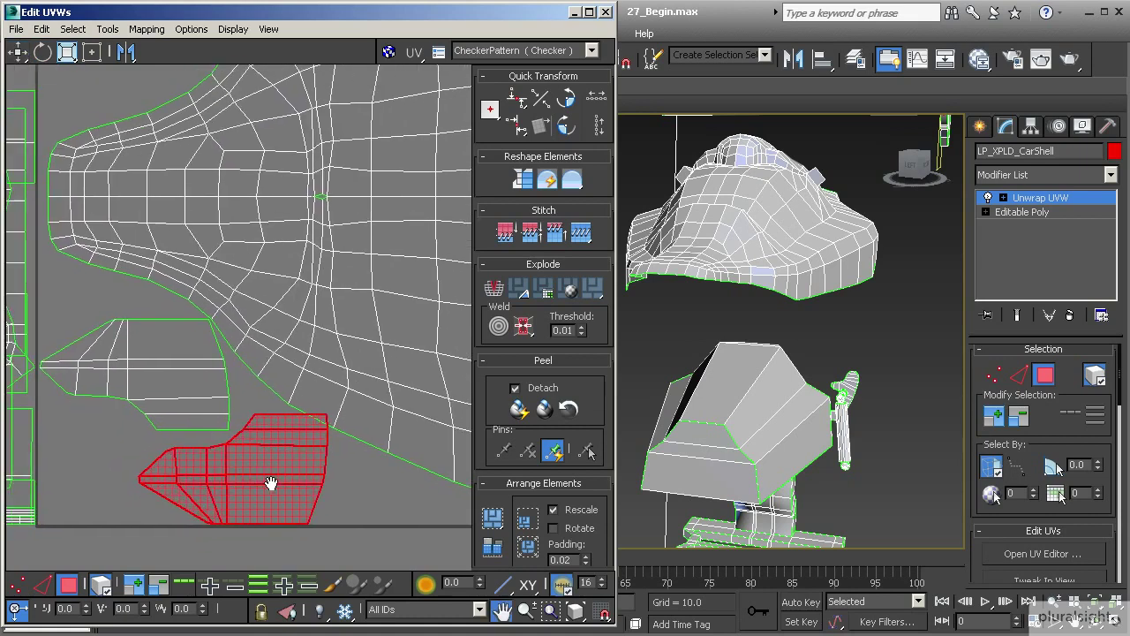
{"action": "scroll", "coordinate": [283, 447], "scroll_direction": "down", "scroll_amount": 3}
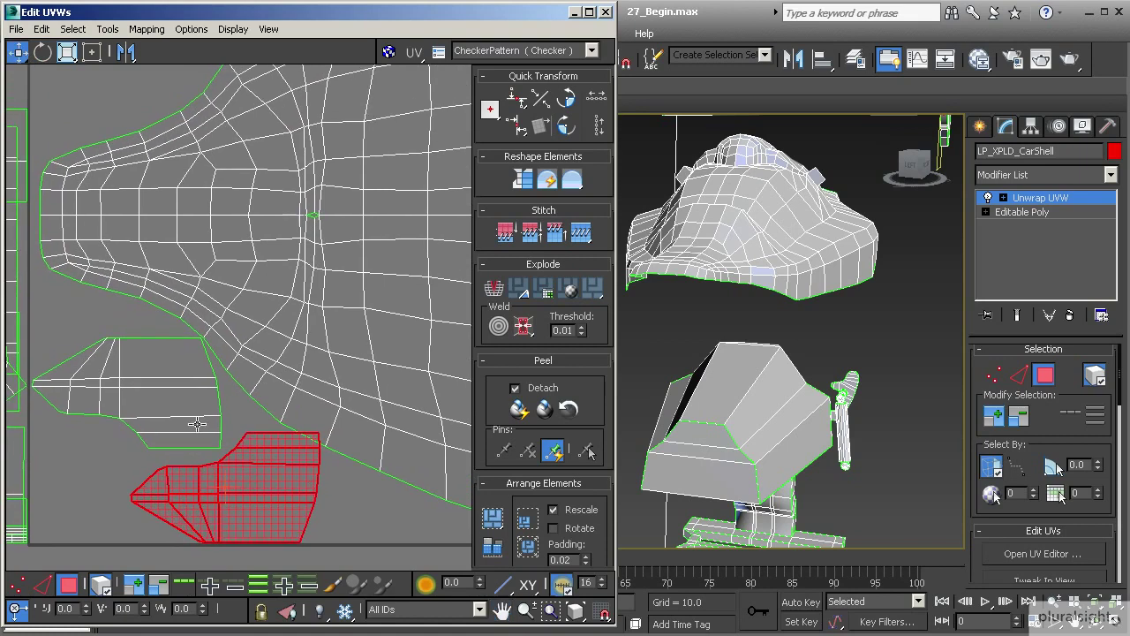
Step: Select all of the shell's UV clusters in and around the tile, leaving out the remaining parts' clusters in the neighbouring tile
{"action": "scroll", "coordinate": [282, 403], "scroll_direction": "down", "scroll_amount": 2}
{"action": "middle_click_drag", "start_coordinate": [284, 403], "coordinate": [177, 396]}
{"action": "left_click", "coordinate": [221, 352]}
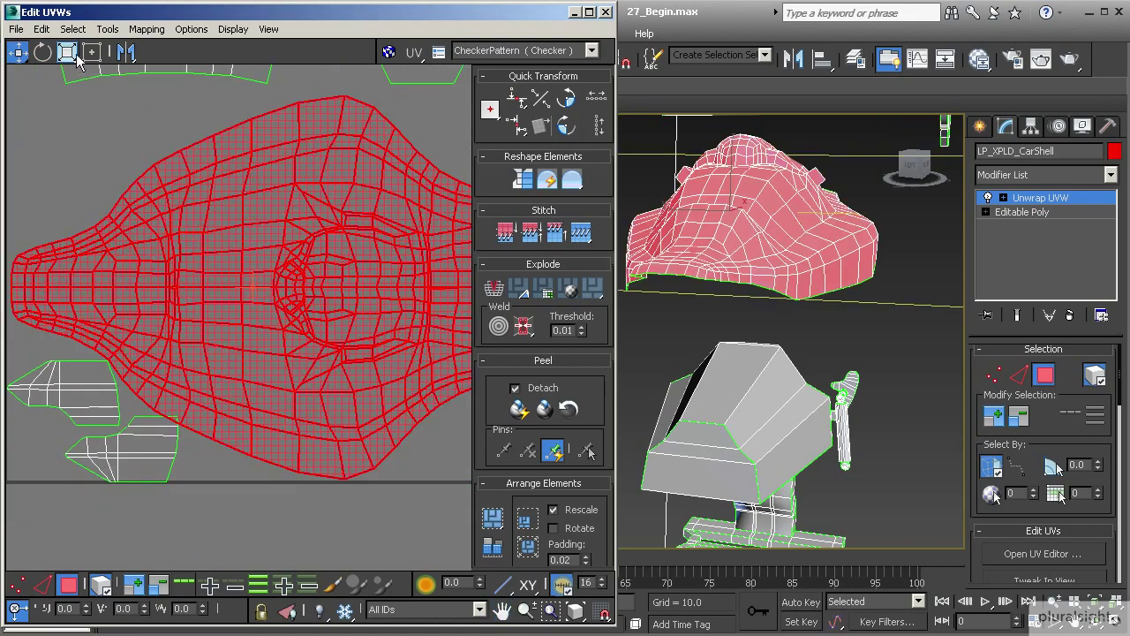
{"action": "scroll", "coordinate": [156, 345], "scroll_direction": "down", "scroll_amount": 3}
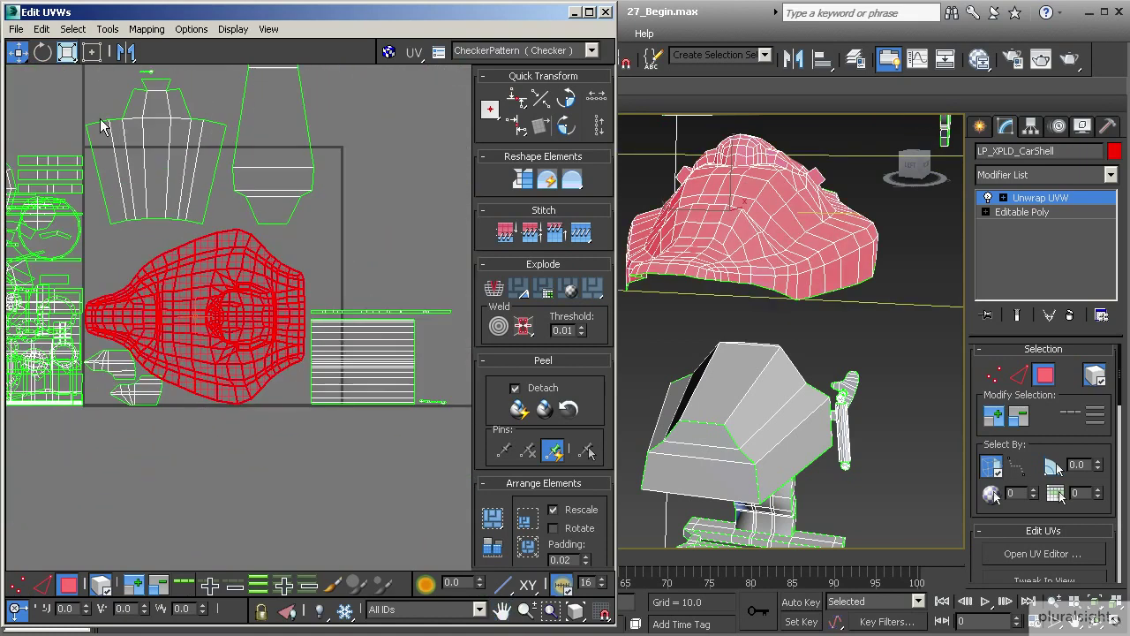
{"action": "scroll", "coordinate": [162, 283], "scroll_direction": "down", "scroll_amount": 2}
{"action": "left_click_drag", "start_coordinate": [322, 448], "coordinate": [323, 448]}
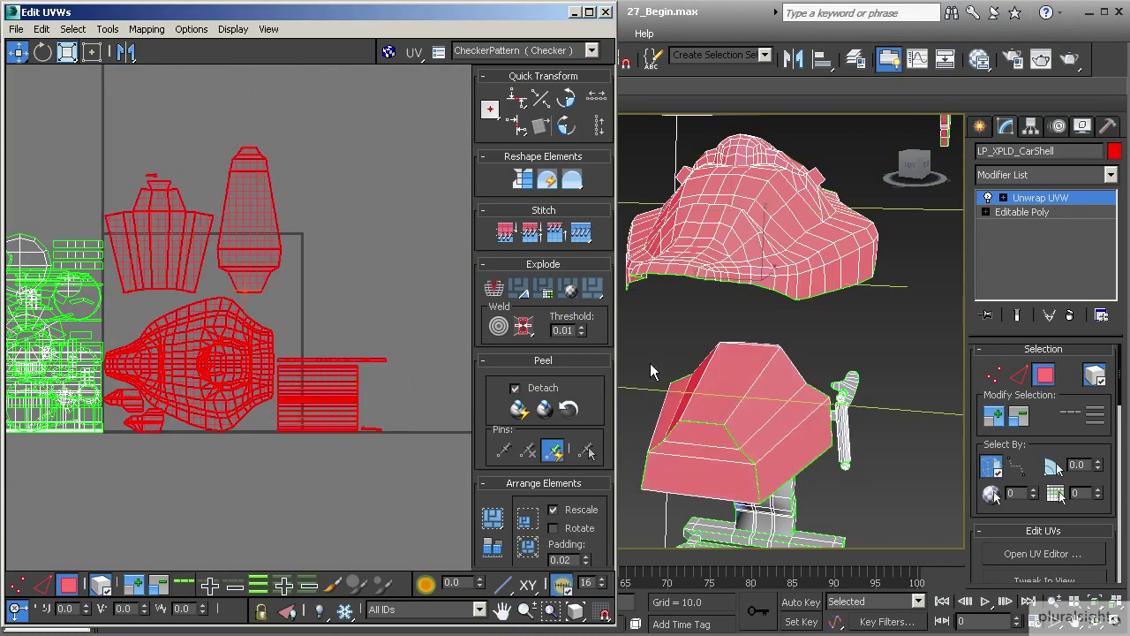
Step: Display the CheckerPattern texture on the car shell and examine it in the 3D view from another angle
{"action": "left_click", "coordinate": [572, 54]}
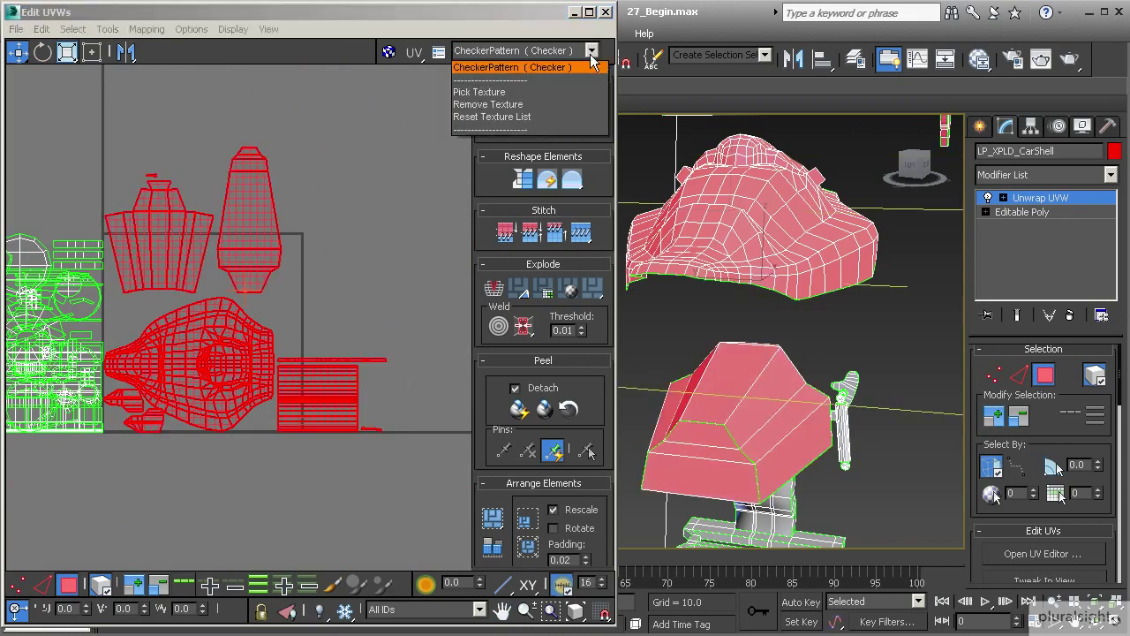
{"action": "left_click", "coordinate": [534, 69]}
{"action": "middle_click_drag", "start_coordinate": [802, 253], "coordinate": [880, 311], "text": "alt"}
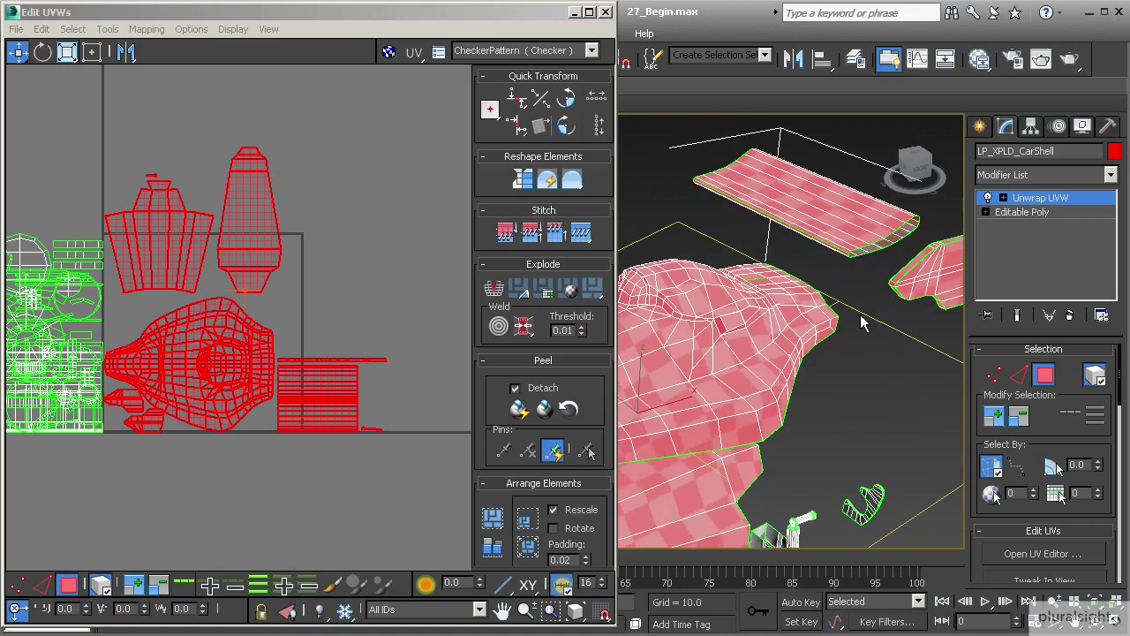
Step: Scale all selected shell clusters together slightly smaller and position them just inside the tile's left and bottom edges
{"action": "middle_click_drag", "start_coordinate": [239, 329], "coordinate": [248, 312]}
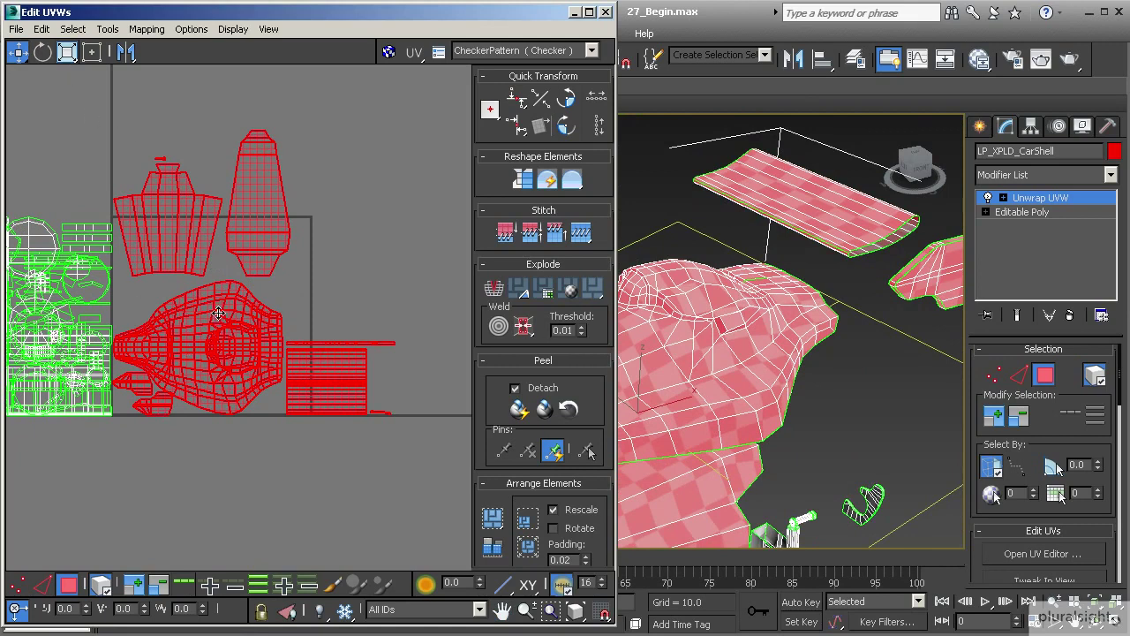
{"action": "left_click_drag", "start_coordinate": [186, 250], "coordinate": [186, 252]}
{"action": "left_click_drag", "start_coordinate": [155, 235], "coordinate": [176, 217]}
{"action": "left_click", "coordinate": [68, 54]}
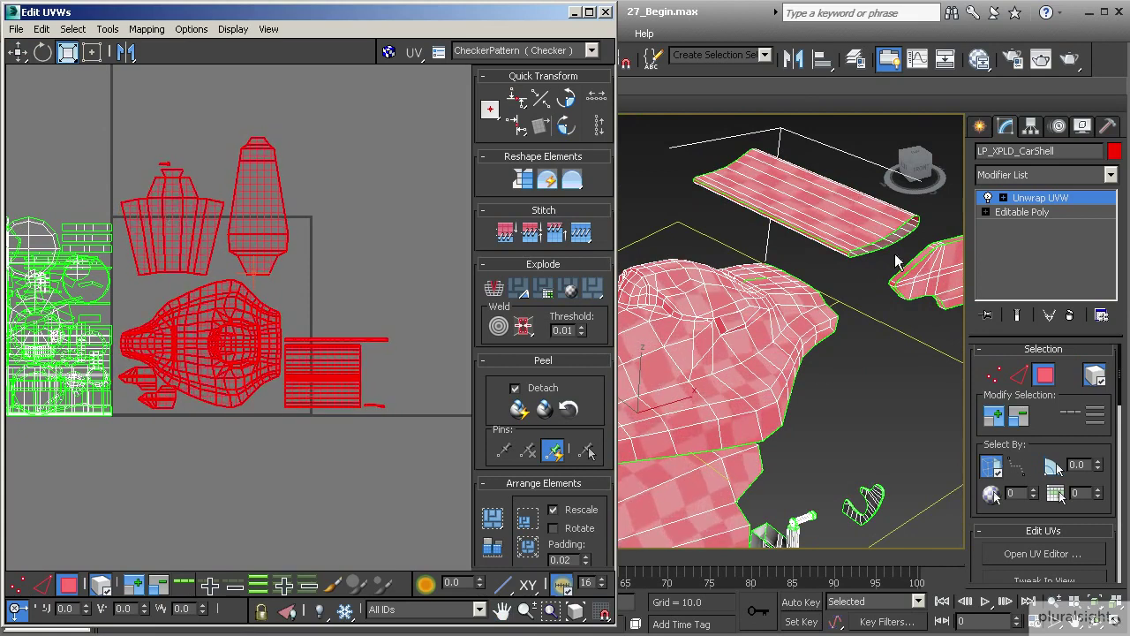
{"action": "scroll", "coordinate": [204, 274], "scroll_direction": "up", "scroll_amount": 5}
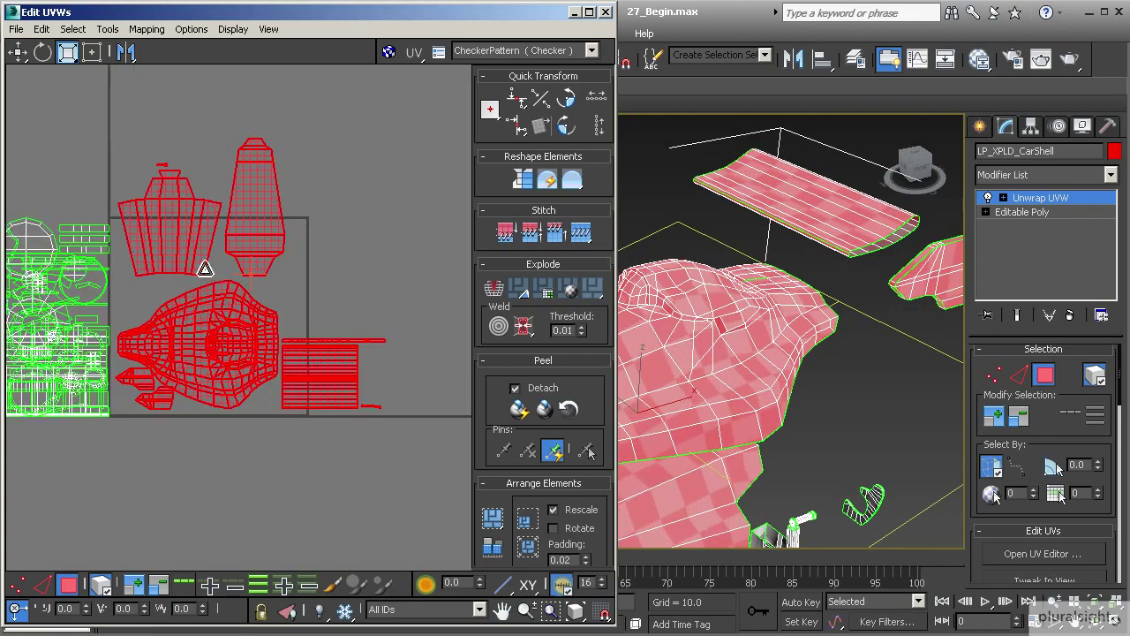
{"action": "left_click_drag", "start_coordinate": [194, 216], "coordinate": [198, 220]}
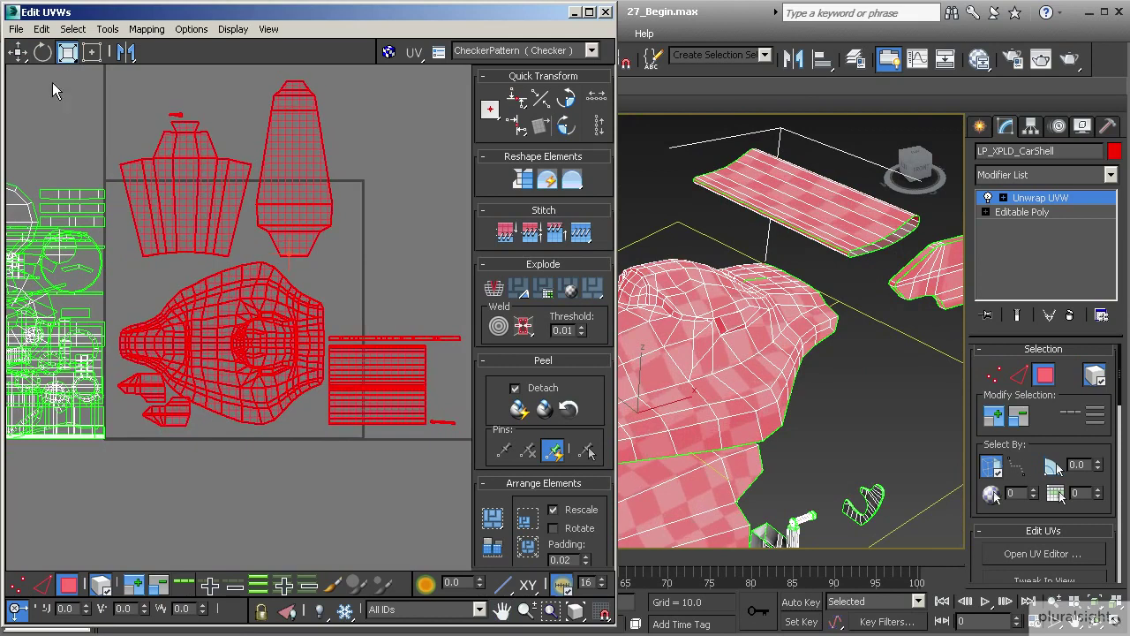
{"action": "left_click", "coordinate": [17, 53]}
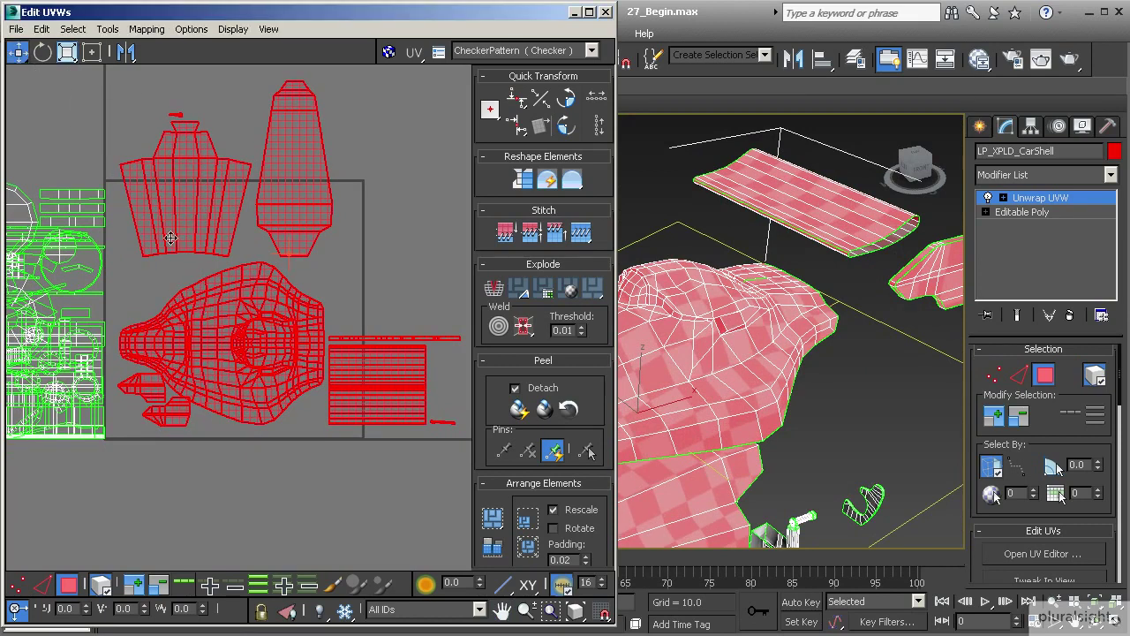
{"action": "left_click", "coordinate": [68, 52]}
{"action": "left_click_drag", "start_coordinate": [160, 172], "coordinate": [160, 170]}
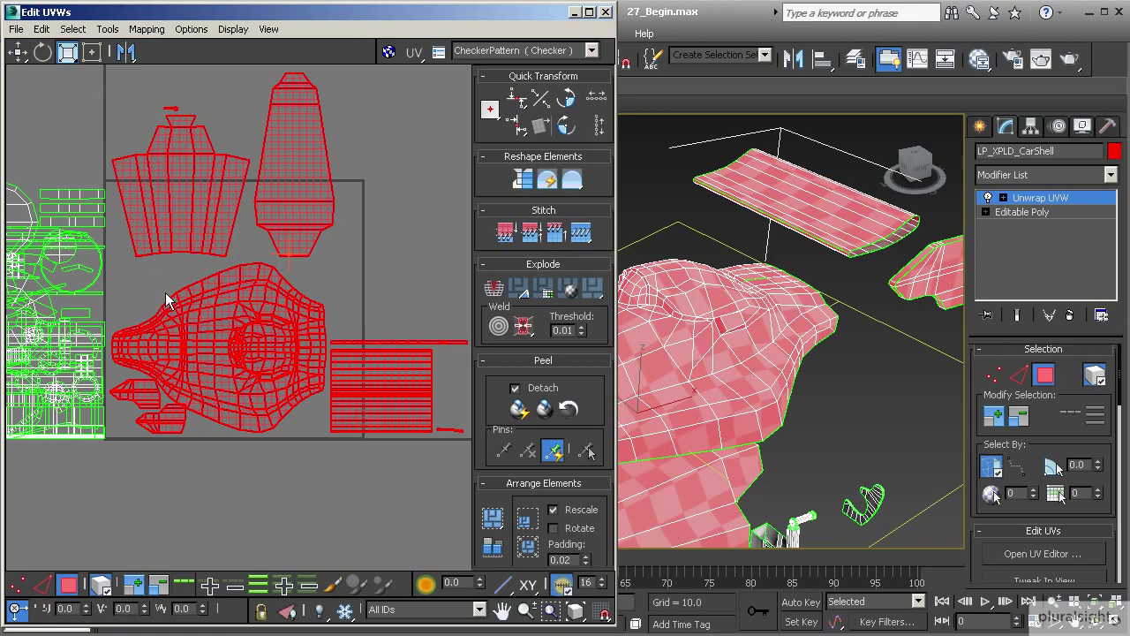
Step: Select the two small fin clusters below the shell's narrow nose and shift them closer to the tile's lower-left corner
{"action": "middle_click_drag", "start_coordinate": [164, 307], "coordinate": [210, 226]}
{"action": "scroll", "coordinate": [211, 227], "scroll_direction": "up", "scroll_amount": 3}
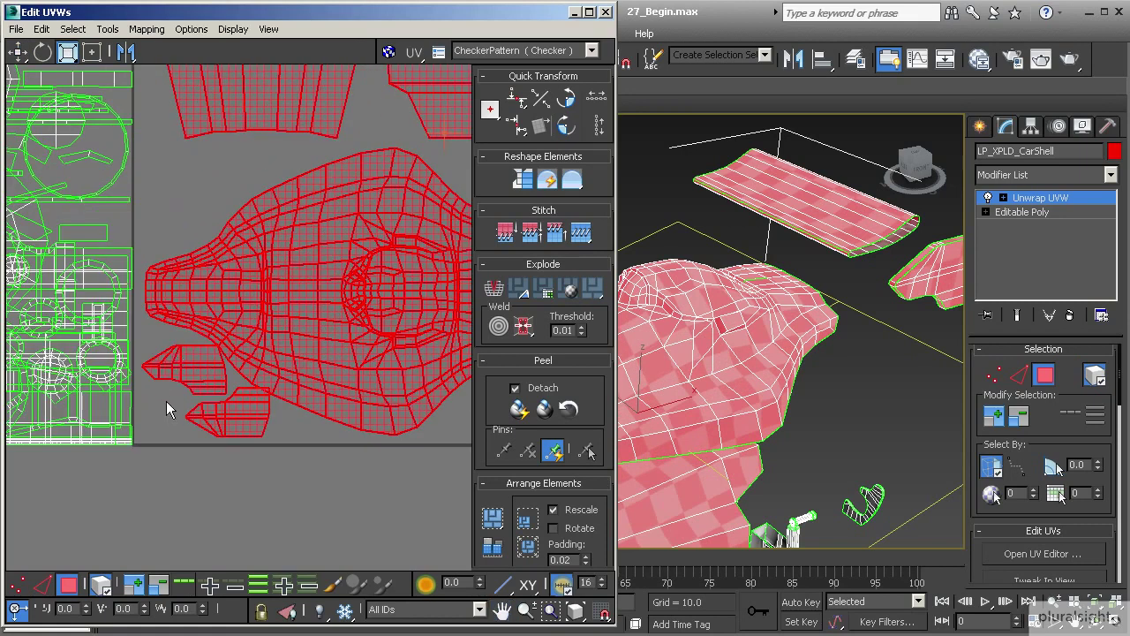
{"action": "left_click_drag", "start_coordinate": [212, 434], "coordinate": [212, 435]}
{"action": "left_click", "coordinate": [17, 52]}
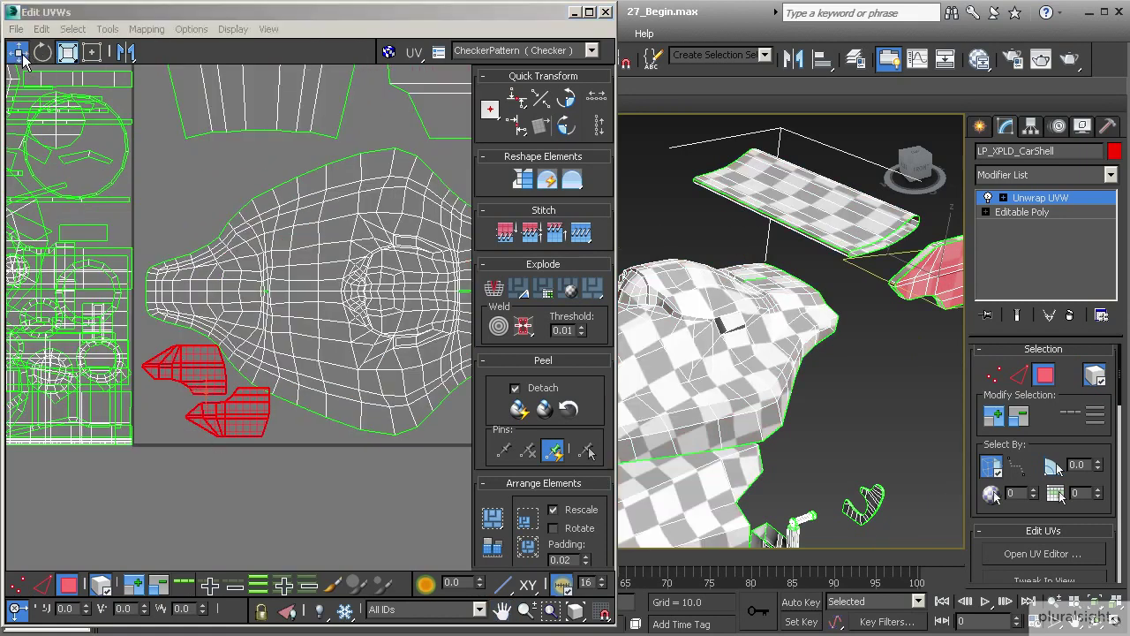
{"action": "left_click_drag", "start_coordinate": [185, 355], "coordinate": [177, 360]}
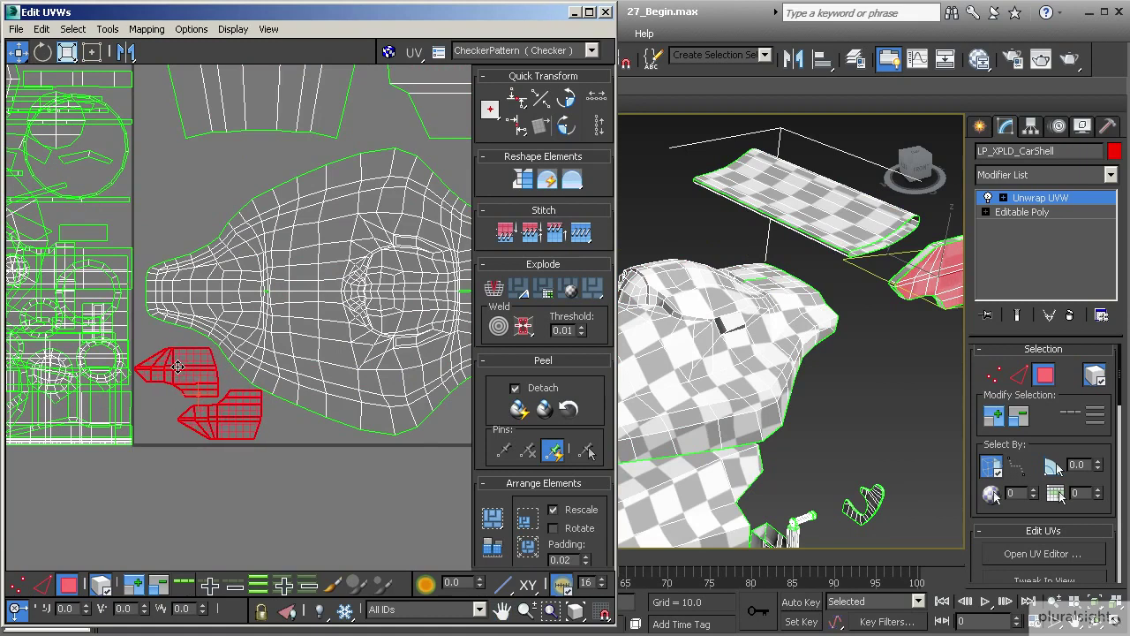
{"action": "scroll", "coordinate": [173, 362], "scroll_direction": "up", "scroll_amount": 1}
{"action": "scroll", "coordinate": [173, 365], "scroll_direction": "up", "scroll_amount": 2}
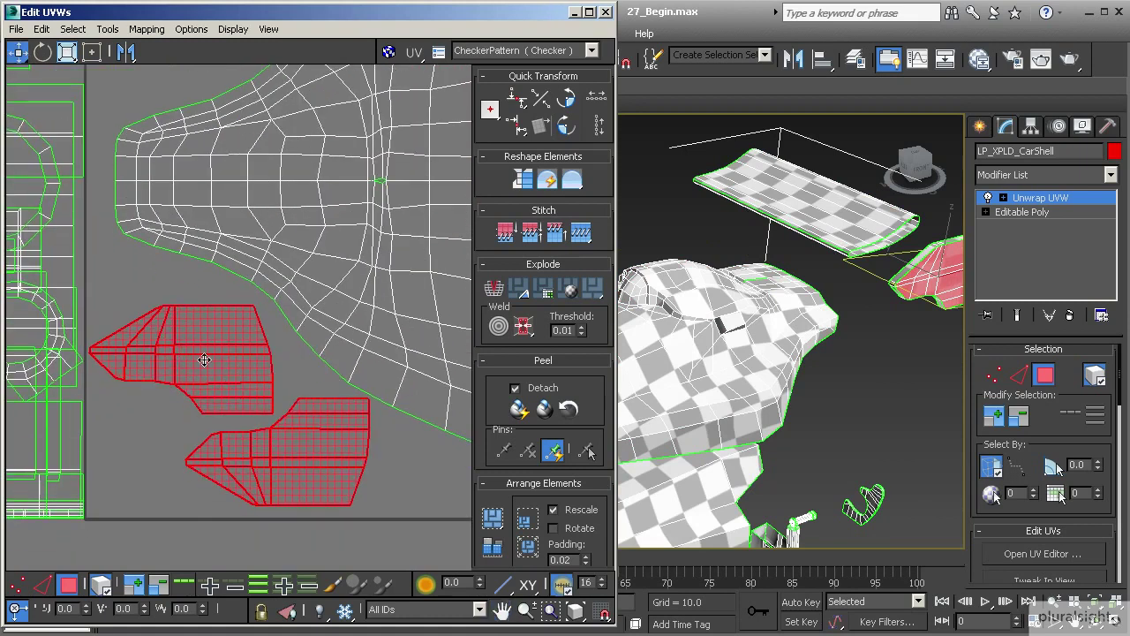
{"action": "left_click_drag", "start_coordinate": [193, 368], "coordinate": [198, 372]}
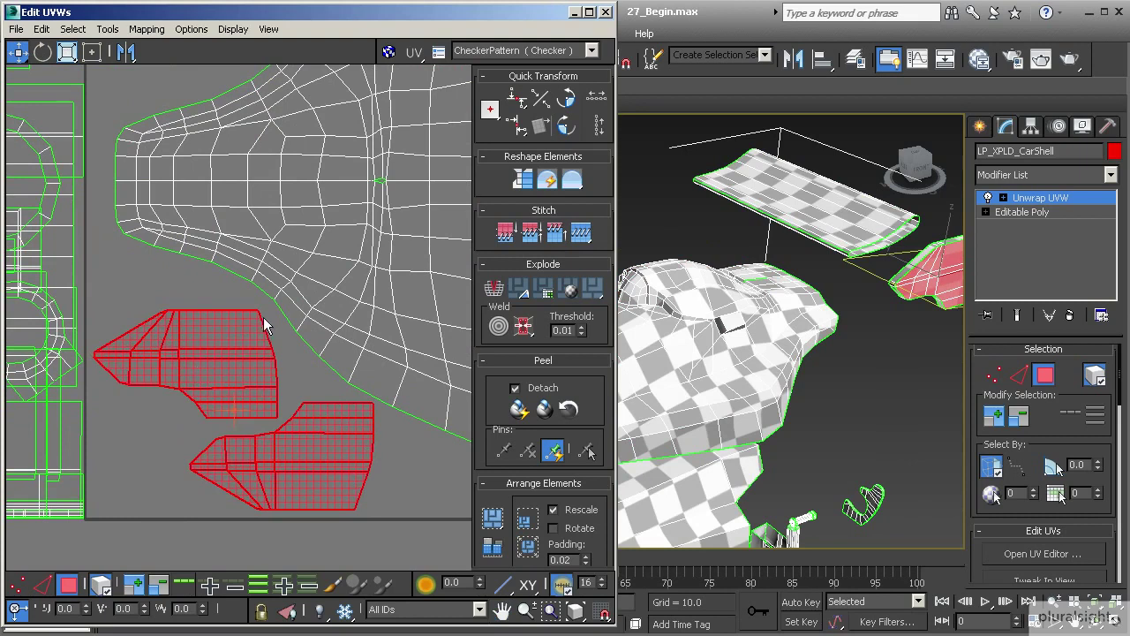
Step: Isolate the striped rectangular panel cluster beside the domed shell and move it into the tile's upper-right area
{"action": "scroll", "coordinate": [244, 344], "scroll_direction": "down", "scroll_amount": 5}
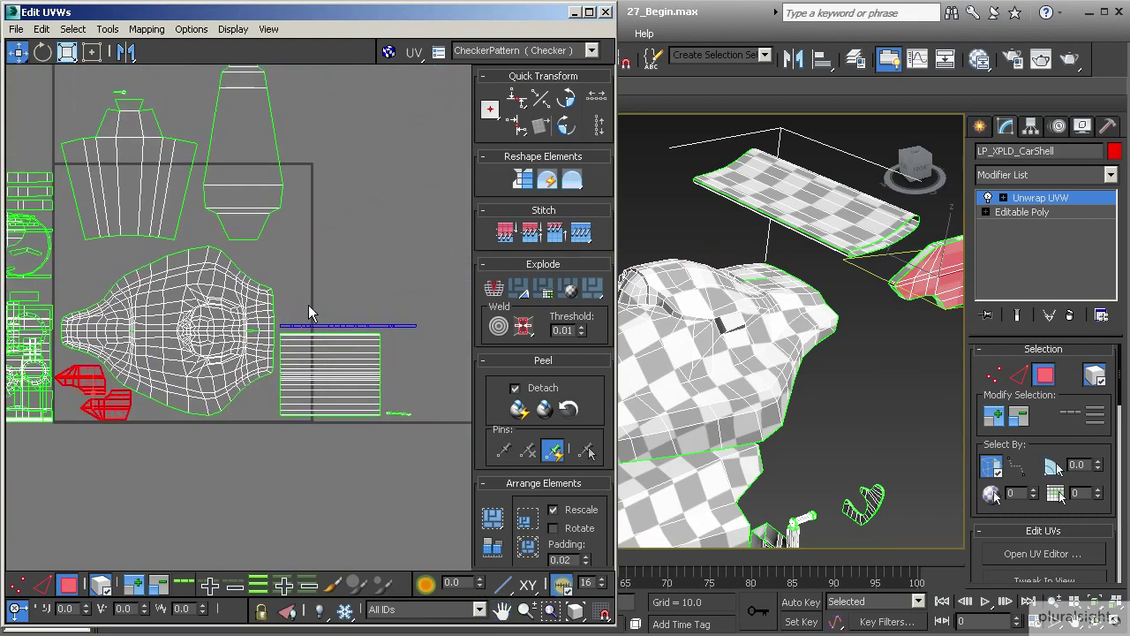
{"action": "middle_click_drag", "start_coordinate": [173, 175], "coordinate": [202, 220]}
{"action": "scroll", "coordinate": [189, 203], "scroll_direction": "down", "scroll_amount": 2}
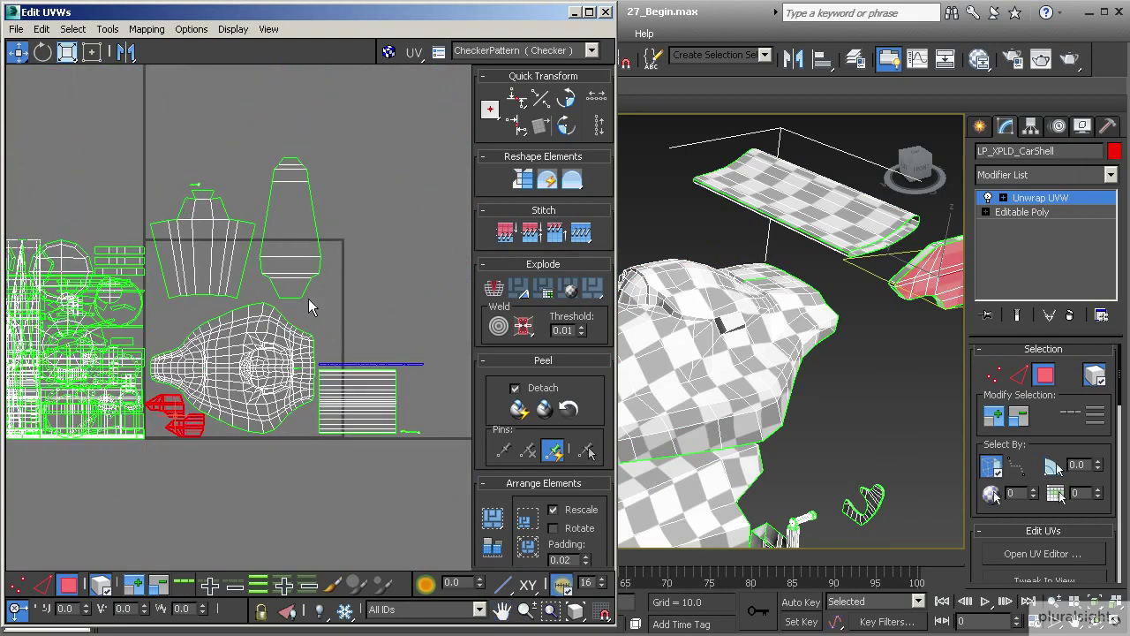
{"action": "left_click", "coordinate": [399, 438]}
{"action": "middle_click_drag", "start_coordinate": [393, 380], "coordinate": [319, 372]}
{"action": "scroll", "coordinate": [319, 372], "scroll_direction": "up", "scroll_amount": 2}
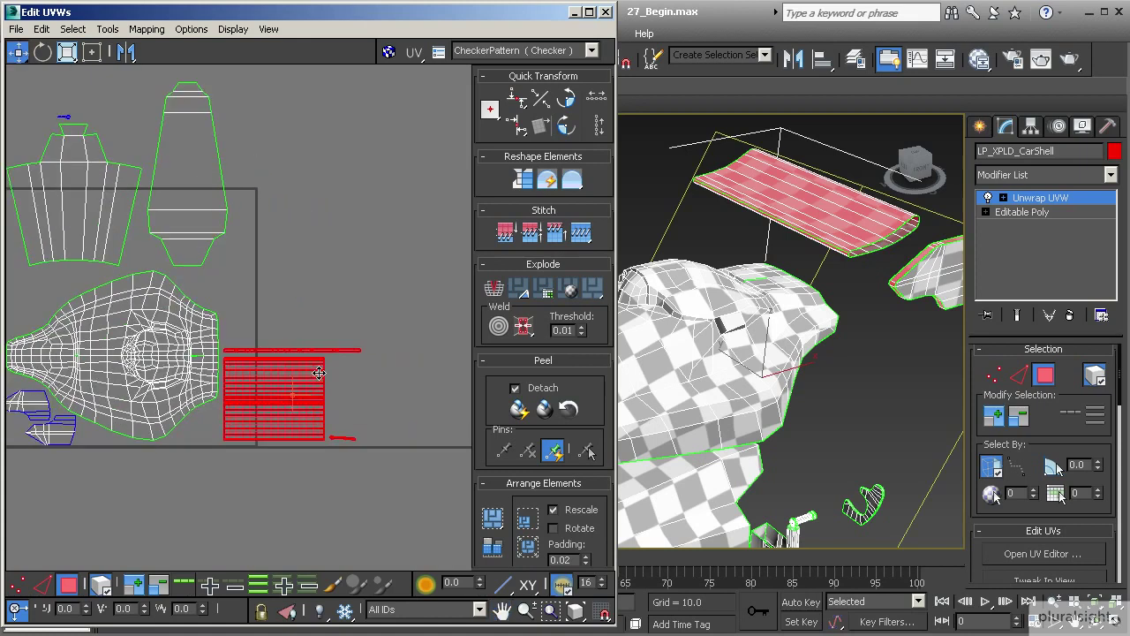
{"action": "left_click", "coordinate": [348, 408]}
{"action": "left_click", "coordinate": [299, 407]}
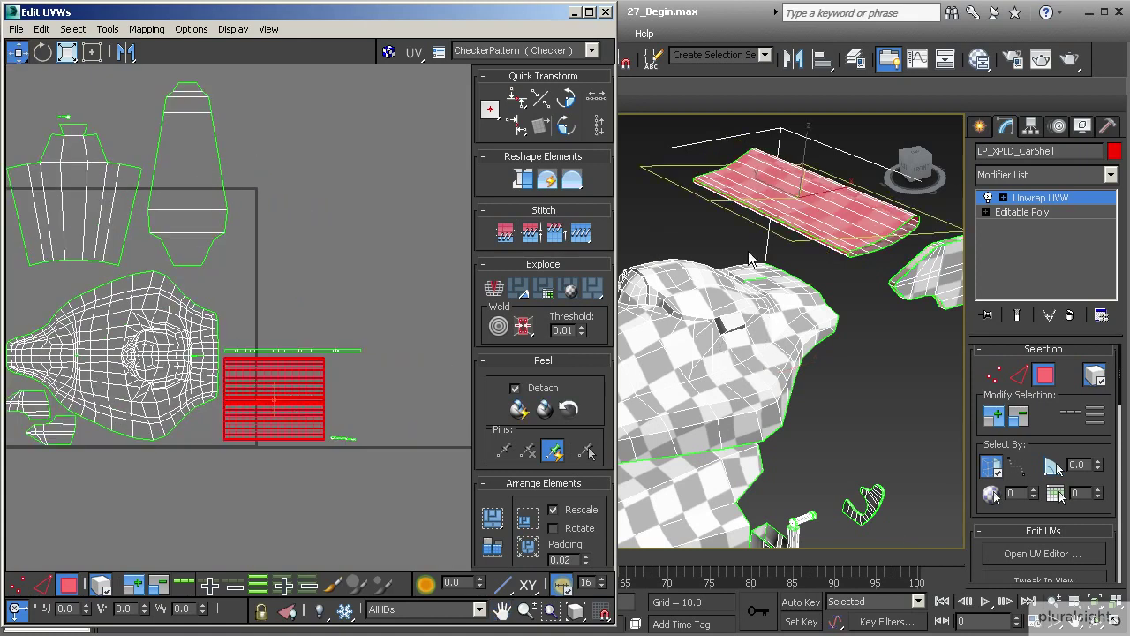
{"action": "middle_click_drag", "start_coordinate": [847, 210], "coordinate": [909, 297], "text": "alt"}
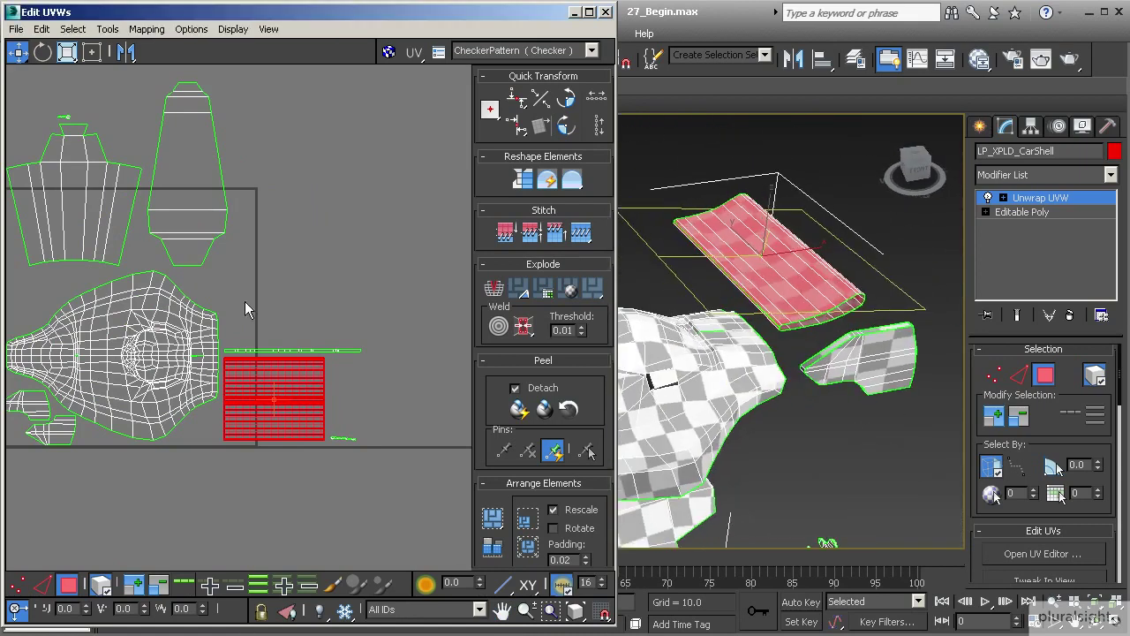
{"action": "middle_click_drag", "start_coordinate": [231, 274], "coordinate": [354, 281]}
{"action": "right_click", "coordinate": [354, 281]}
{"action": "left_click_drag", "start_coordinate": [387, 418], "coordinate": [316, 254]}
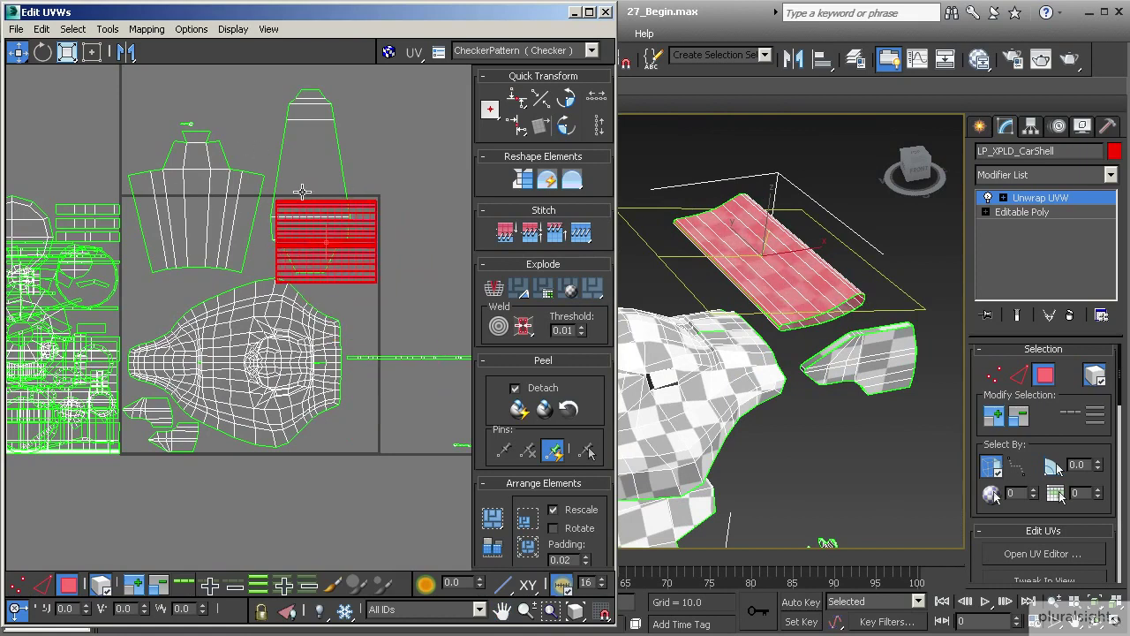
Step: Nudge the rectangular panel cluster snugly into the tile's upper-right corner, just above the domed shell's outline
{"action": "scroll", "coordinate": [336, 270], "scroll_direction": "up", "scroll_amount": 5}
{"action": "left_click_drag", "start_coordinate": [286, 267], "coordinate": [289, 258]}
{"action": "scroll", "coordinate": [272, 275], "scroll_direction": "up", "scroll_amount": 3}
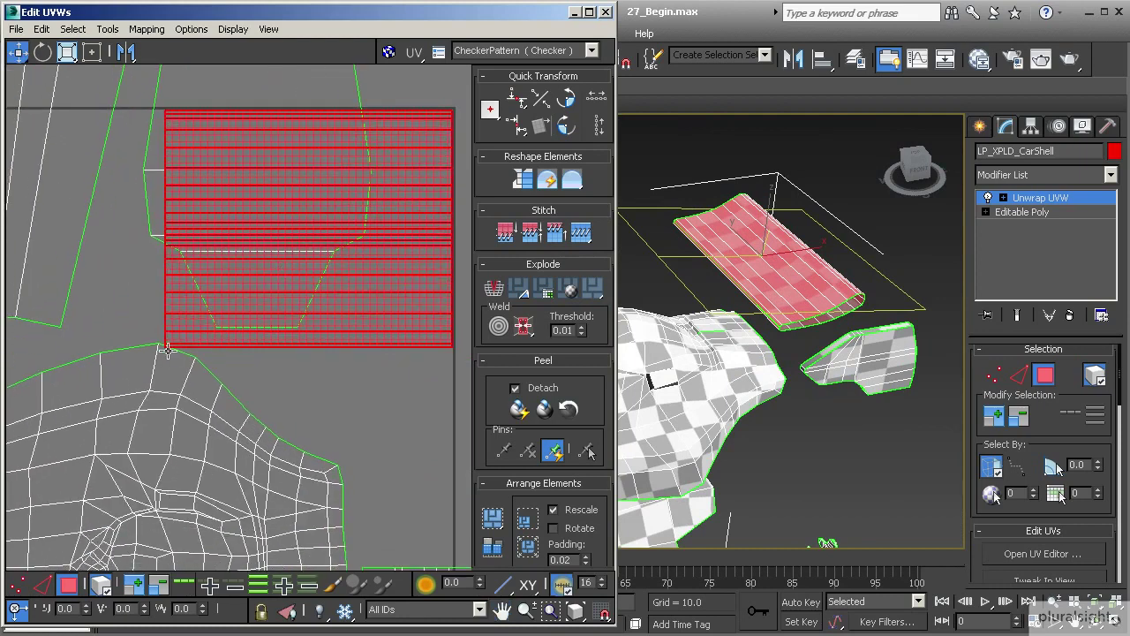
Step: Nudge the upper fin cluster slightly left and move the lower fin cluster left, closer beneath it and clear of the shell
{"action": "scroll", "coordinate": [167, 351], "scroll_direction": "down", "scroll_amount": 3}
{"action": "middle_click_drag", "start_coordinate": [222, 389], "coordinate": [318, 306]}
{"action": "left_click", "coordinate": [205, 395]}
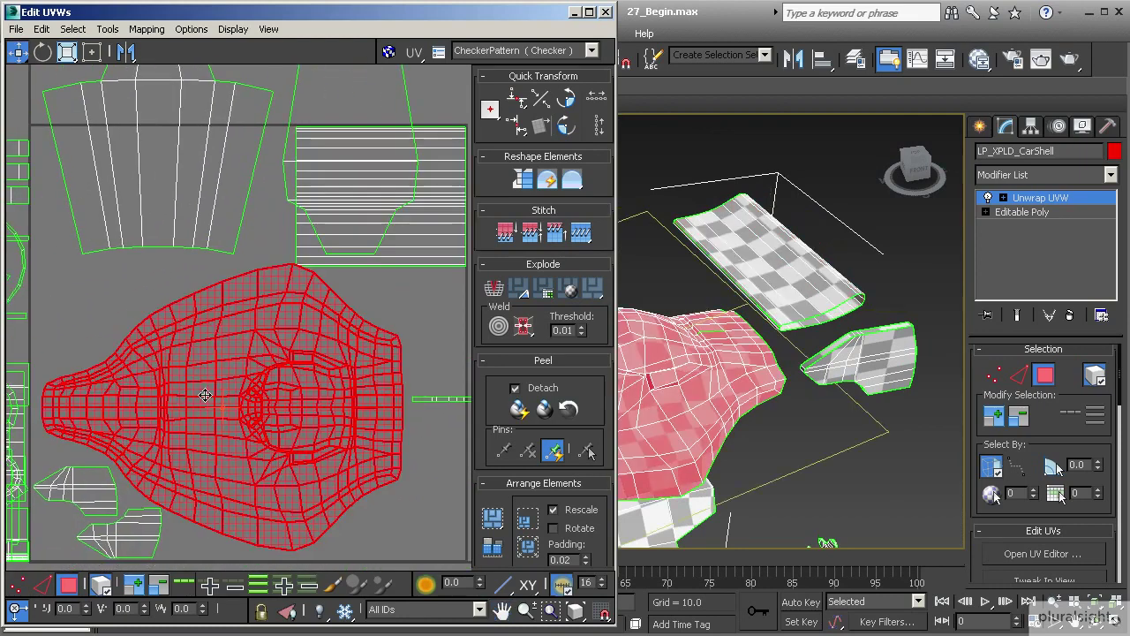
{"action": "scroll", "coordinate": [221, 362], "scroll_direction": "up", "scroll_amount": 4}
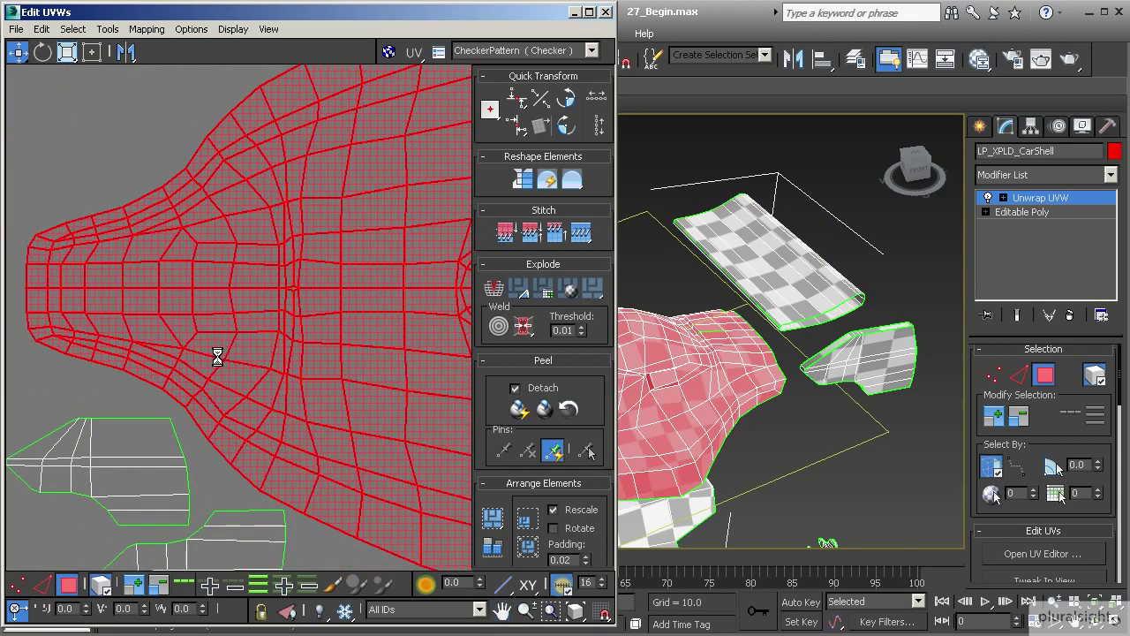
{"action": "scroll", "coordinate": [218, 354], "scroll_direction": "down", "scroll_amount": 1}
{"action": "scroll", "coordinate": [190, 379], "scroll_direction": "down", "scroll_amount": 2}
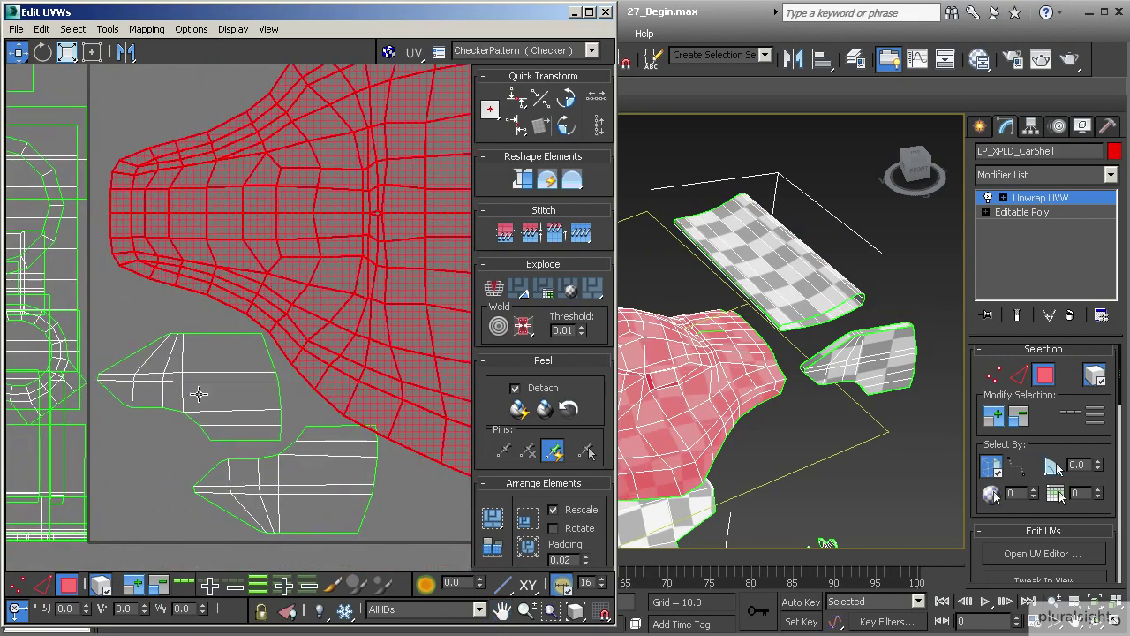
{"action": "left_click", "coordinate": [197, 393]}
{"action": "left_click", "coordinate": [246, 488]}
{"action": "left_click_drag", "start_coordinate": [247, 488], "coordinate": [240, 487]}
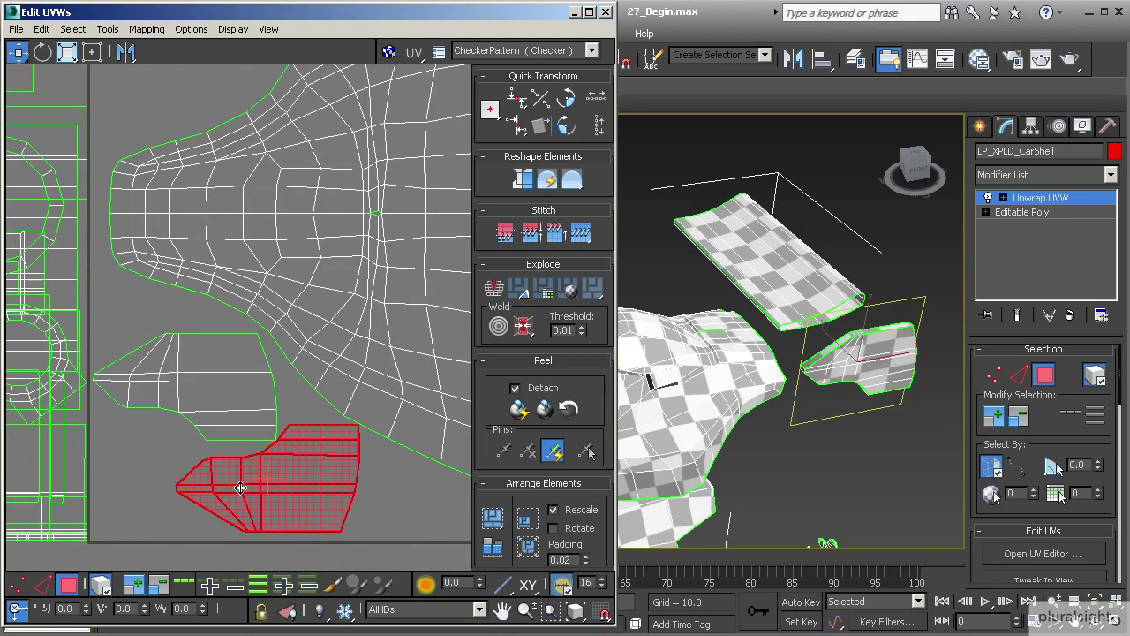
{"action": "scroll", "coordinate": [252, 459], "scroll_direction": "up", "scroll_amount": 4}
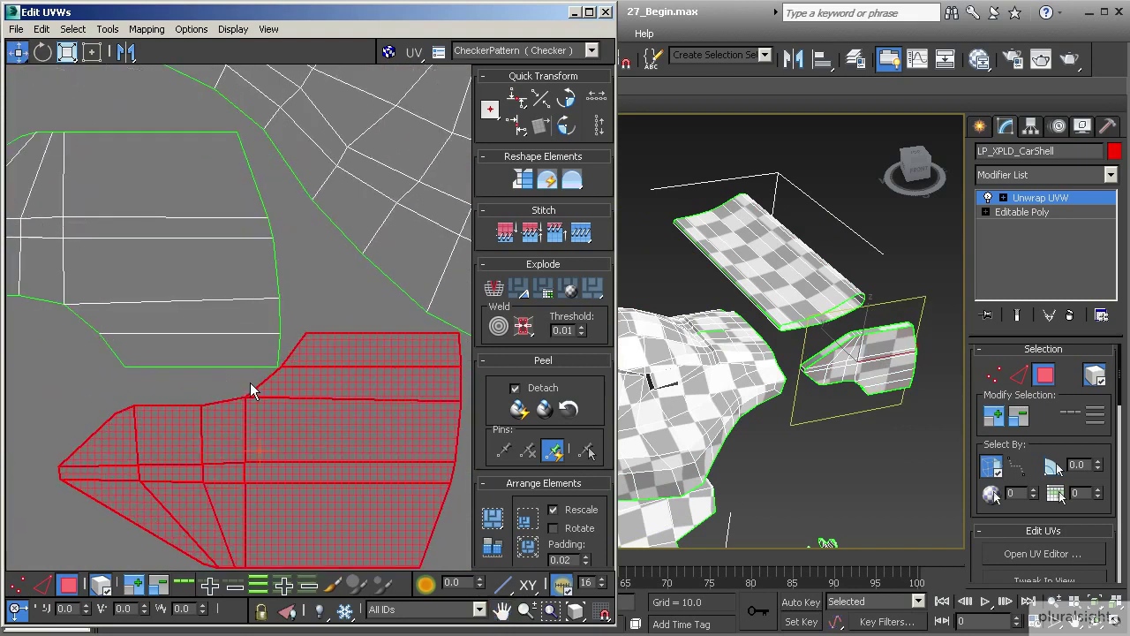
{"action": "scroll", "coordinate": [284, 376], "scroll_direction": "up", "scroll_amount": 1}
{"action": "scroll", "coordinate": [146, 366], "scroll_direction": "up", "scroll_amount": 3}
{"action": "scroll", "coordinate": [161, 360], "scroll_direction": "down", "scroll_amount": 3}
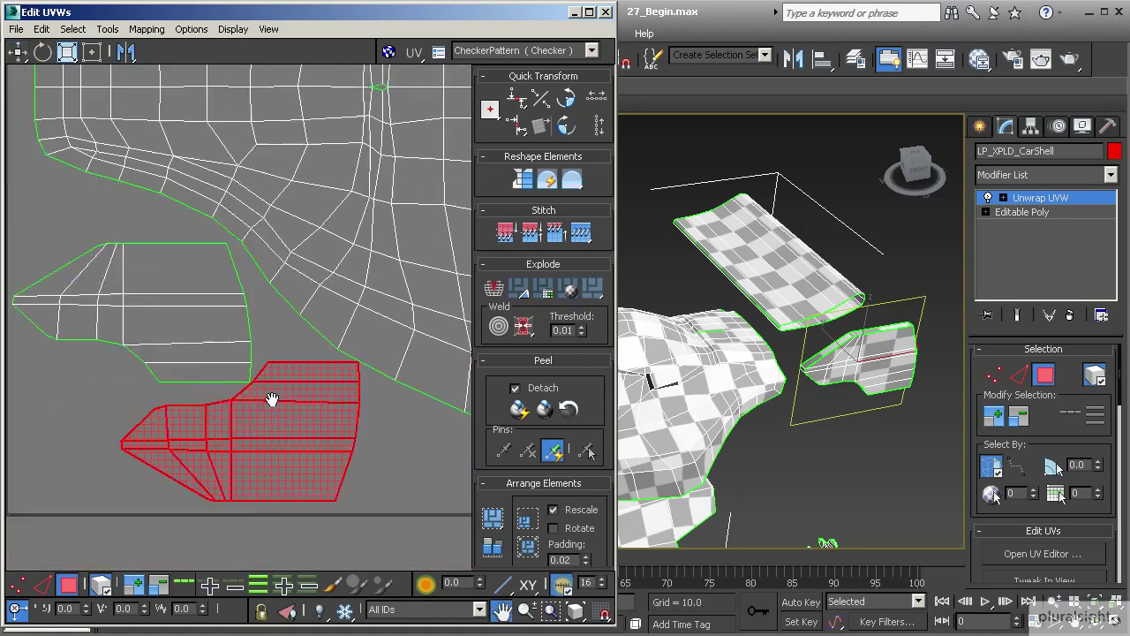
Step: Fit the upper fin cluster closer to the tile's left edge and shift the lower fin cluster left and down beneath it
{"action": "middle_click_drag", "start_coordinate": [206, 379], "coordinate": [198, 332]}
{"action": "left_click", "coordinate": [191, 315]}
{"action": "left_click_drag", "start_coordinate": [191, 315], "coordinate": [188, 306]}
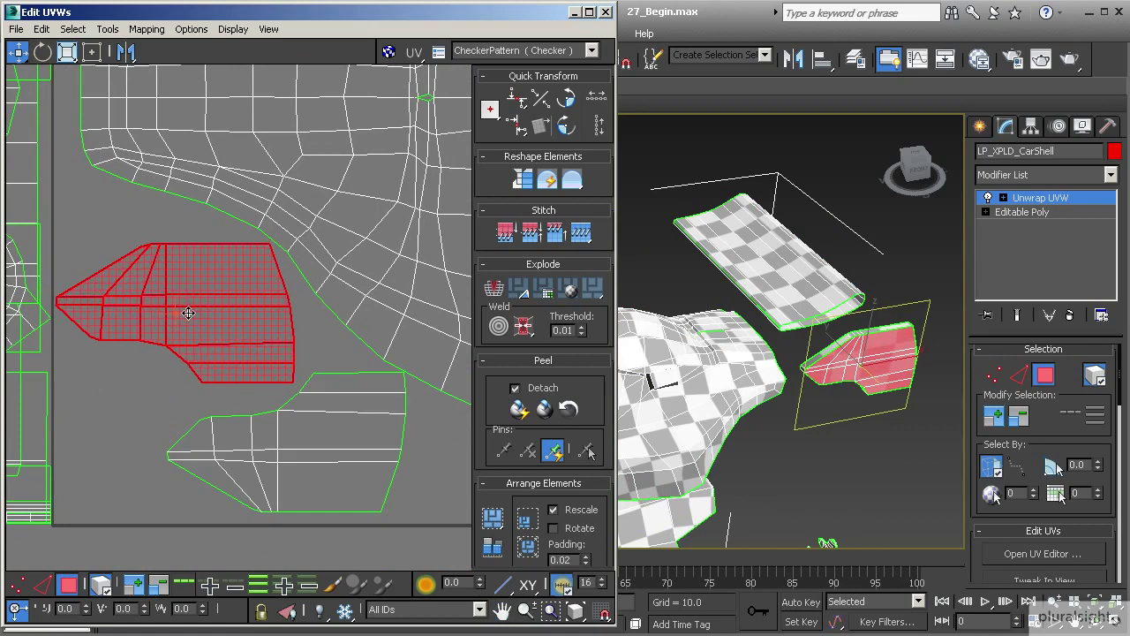
{"action": "left_click_drag", "start_coordinate": [311, 422], "coordinate": [298, 429]}
Step: Select the thin horizontal strip cluster outside the tile and move it into the tile, over the narrow end of the domed shell
{"action": "scroll", "coordinate": [331, 395], "scroll_direction": "down", "scroll_amount": 8}
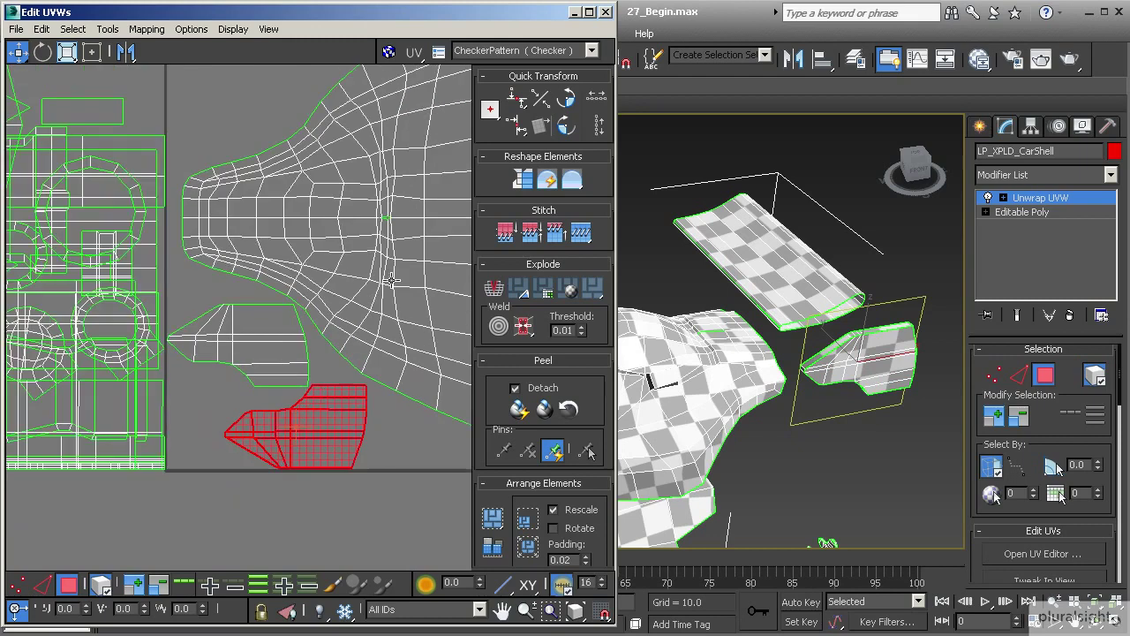
{"action": "scroll", "coordinate": [299, 279], "scroll_direction": "up", "scroll_amount": 5}
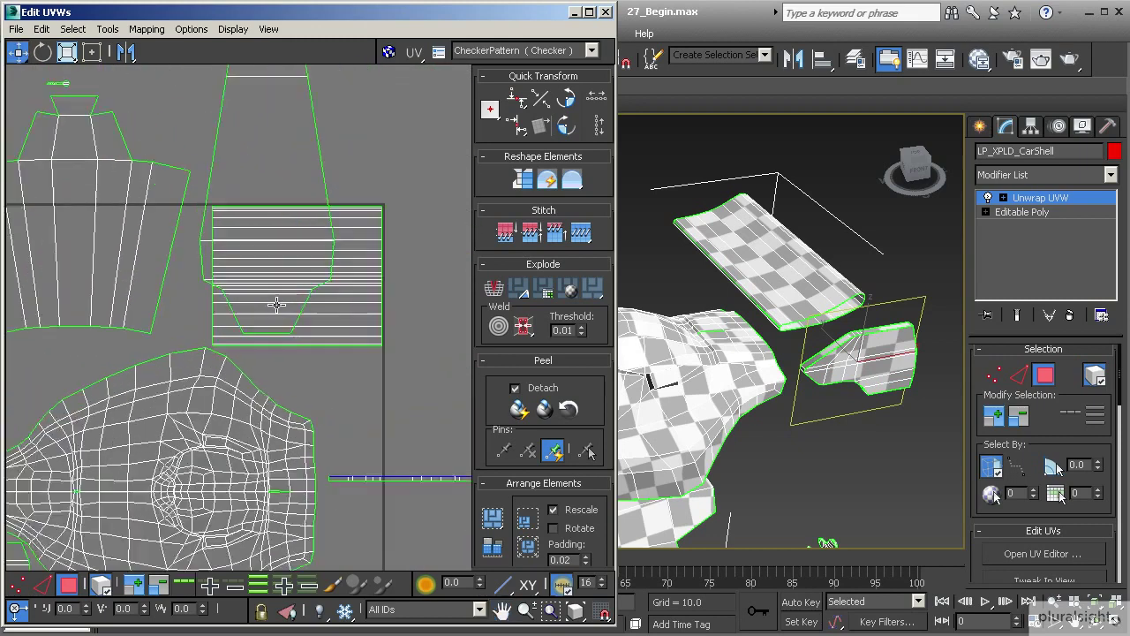
{"action": "left_click", "coordinate": [247, 156]}
{"action": "scroll", "coordinate": [298, 360], "scroll_direction": "down", "scroll_amount": 3}
{"action": "left_click", "coordinate": [320, 375]}
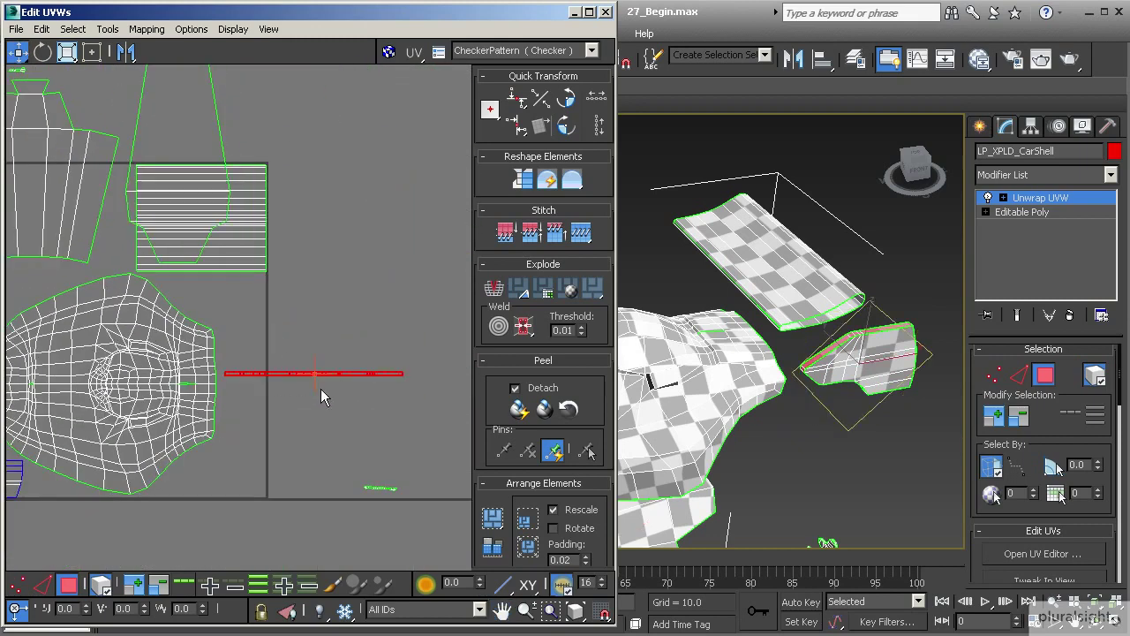
{"action": "middle_click_drag", "start_coordinate": [249, 373], "coordinate": [362, 388]}
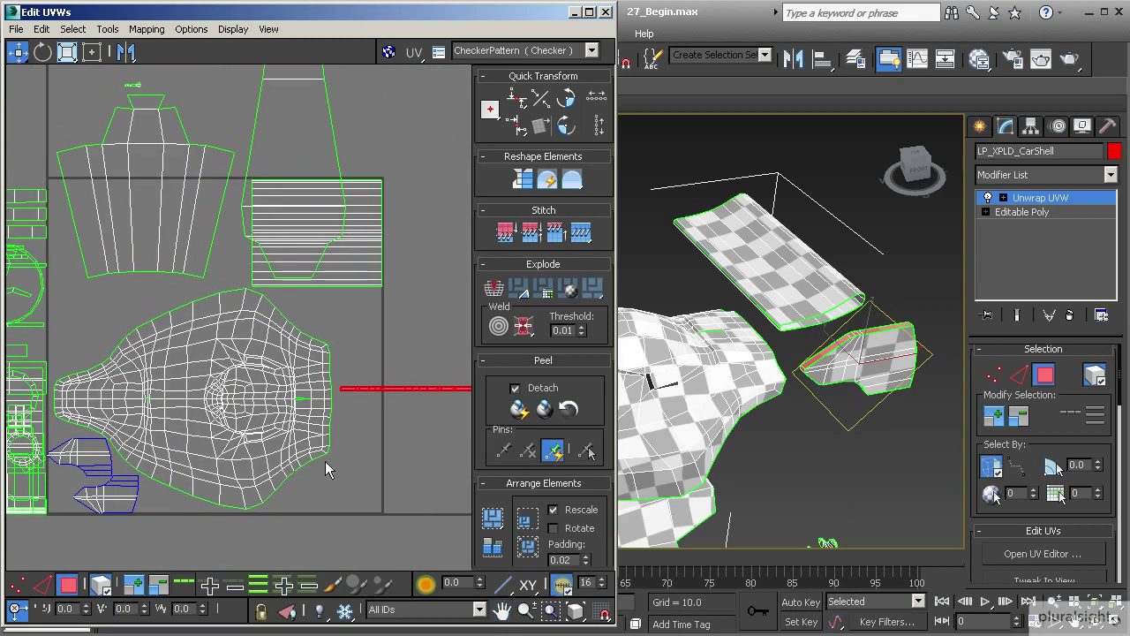
{"action": "left_click_drag", "start_coordinate": [360, 397], "coordinate": [76, 388]}
Step: Rotate the thin strip cluster a quarter turn so it stands upright, widening the 3D view beside the UV editor
{"action": "middle_click_drag", "start_coordinate": [76, 388], "coordinate": [195, 370]}
{"action": "scroll", "coordinate": [195, 371], "scroll_direction": "up", "scroll_amount": 2}
{"action": "left_click", "coordinate": [42, 53]}
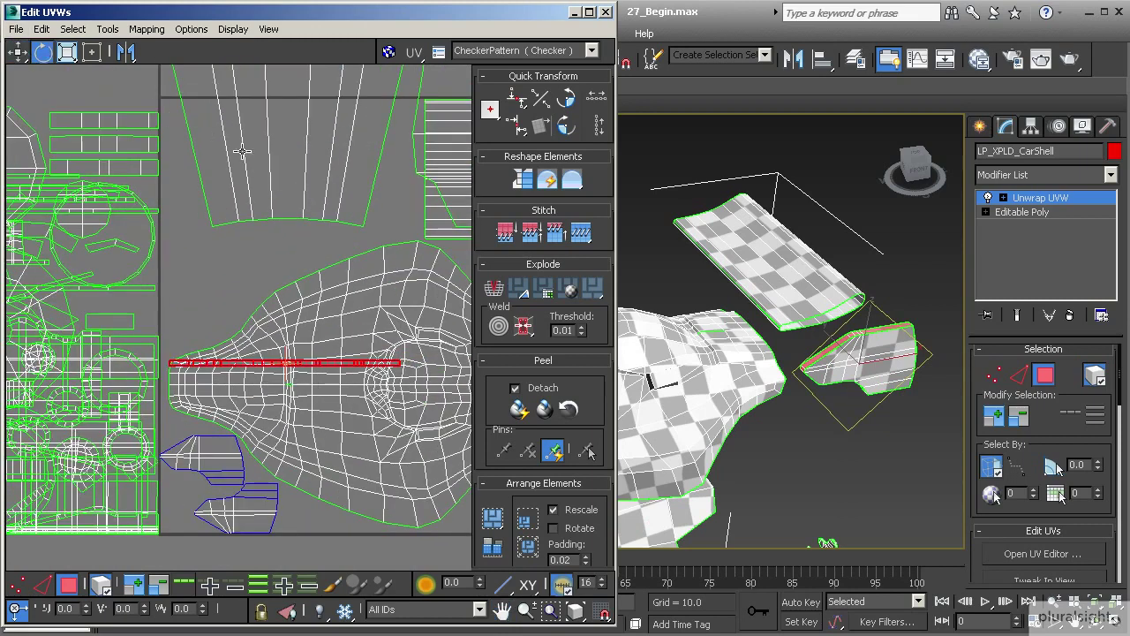
{"action": "left_click_drag", "start_coordinate": [616, 111], "coordinate": [530, 95]}
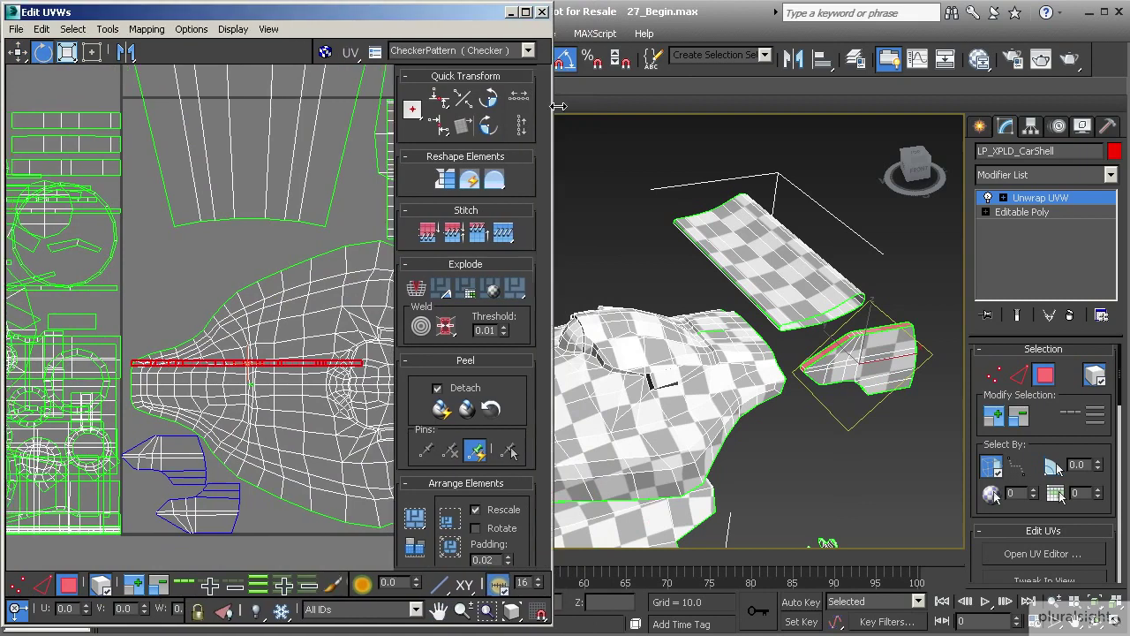
{"action": "left_click_drag", "start_coordinate": [216, 364], "coordinate": [276, 392]}
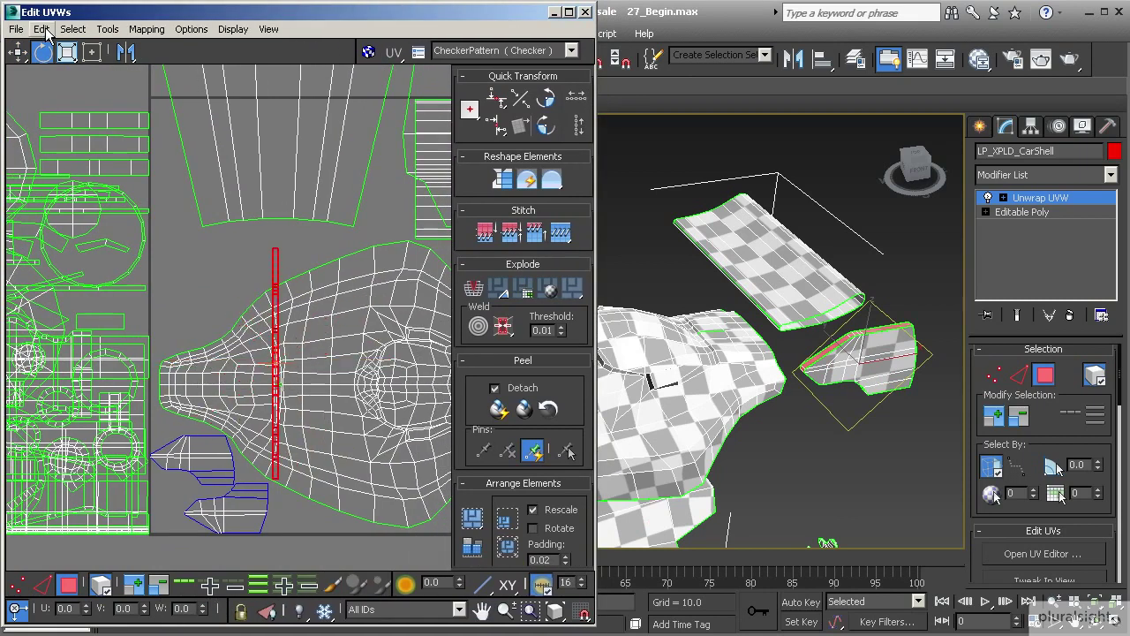
Step: Move the upright strip cluster against the tile's left edge, just beside the shell's narrow end and above the fin clusters
{"action": "left_click", "coordinate": [18, 52]}
{"action": "left_click_drag", "start_coordinate": [275, 263], "coordinate": [156, 218]}
{"action": "scroll", "coordinate": [168, 234], "scroll_direction": "up", "scroll_amount": 2}
{"action": "scroll", "coordinate": [189, 353], "scroll_direction": "up", "scroll_amount": 2}
{"action": "middle_click_drag", "start_coordinate": [188, 353], "coordinate": [249, 325]}
{"action": "left_click_drag", "start_coordinate": [248, 332], "coordinate": [243, 332]}
{"action": "middle_click", "coordinate": [297, 316]}
{"action": "scroll", "coordinate": [297, 316], "scroll_direction": "down", "scroll_amount": 2}
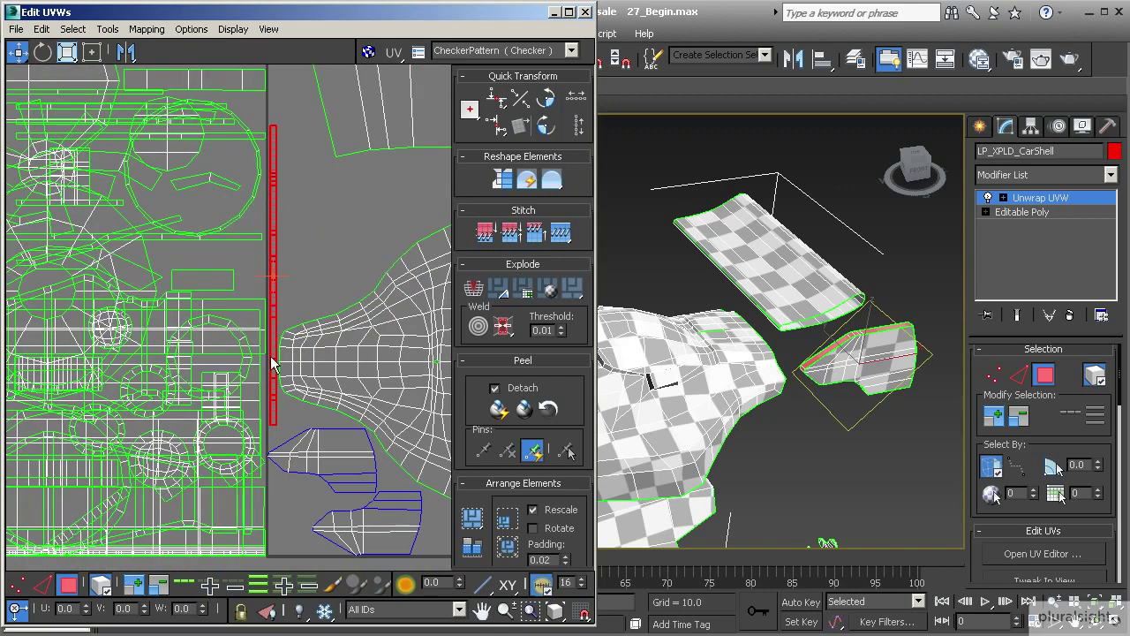
{"action": "left_click_drag", "start_coordinate": [275, 351], "coordinate": [272, 363]}
{"action": "scroll", "coordinate": [286, 320], "scroll_direction": "down", "scroll_amount": 1}
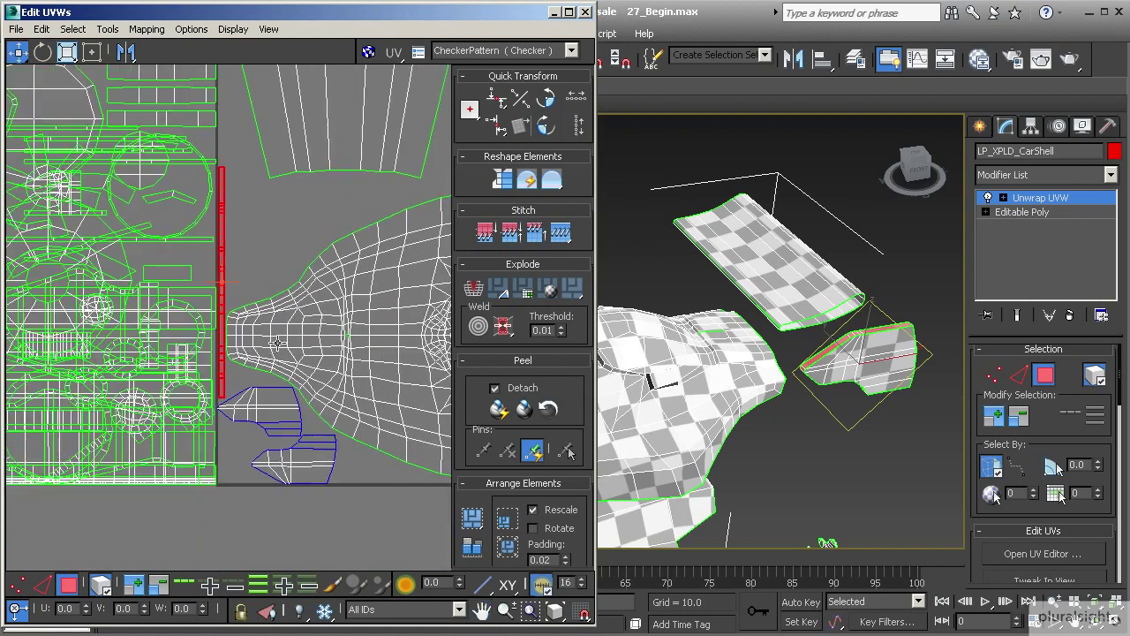
Step: Check which parts of the exploded car body the fan-shaped and elongated UV clusters belong to
{"action": "scroll", "coordinate": [225, 327], "scroll_direction": "down", "scroll_amount": 2}
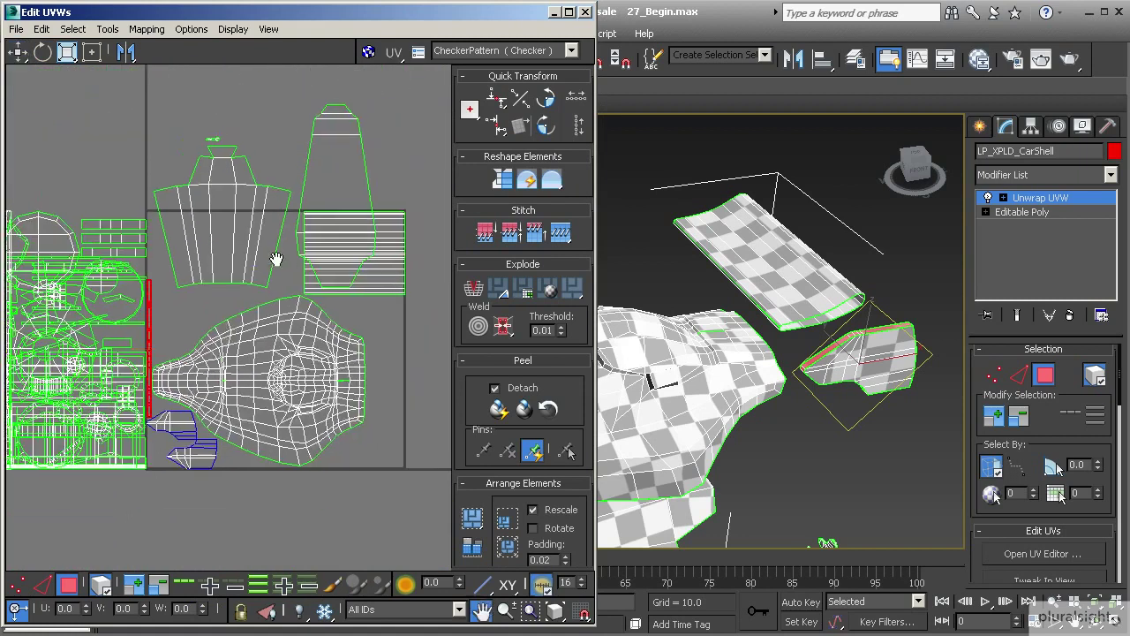
{"action": "scroll", "coordinate": [295, 256], "scroll_direction": "up", "scroll_amount": 1}
{"action": "left_click", "coordinate": [371, 326]}
{"action": "middle_click_drag", "start_coordinate": [331, 344], "coordinate": [342, 319]}
{"action": "middle_click_drag", "start_coordinate": [265, 316], "coordinate": [317, 292]}
{"action": "left_click", "coordinate": [232, 191]}
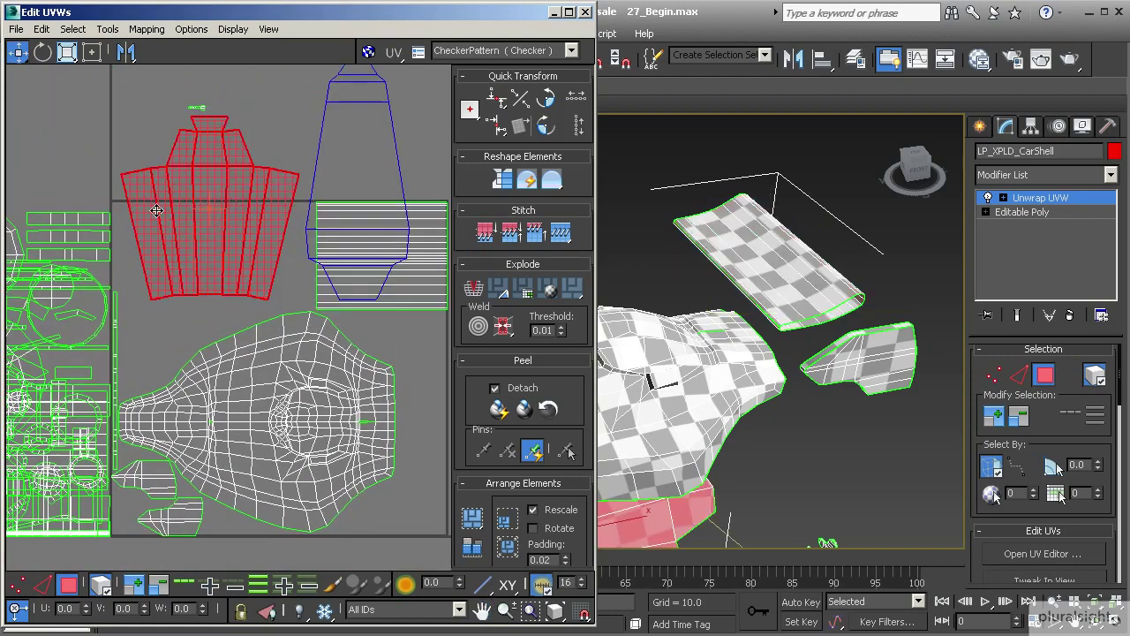
{"action": "middle_click_drag", "start_coordinate": [620, 473], "coordinate": [643, 376], "text": "alt"}
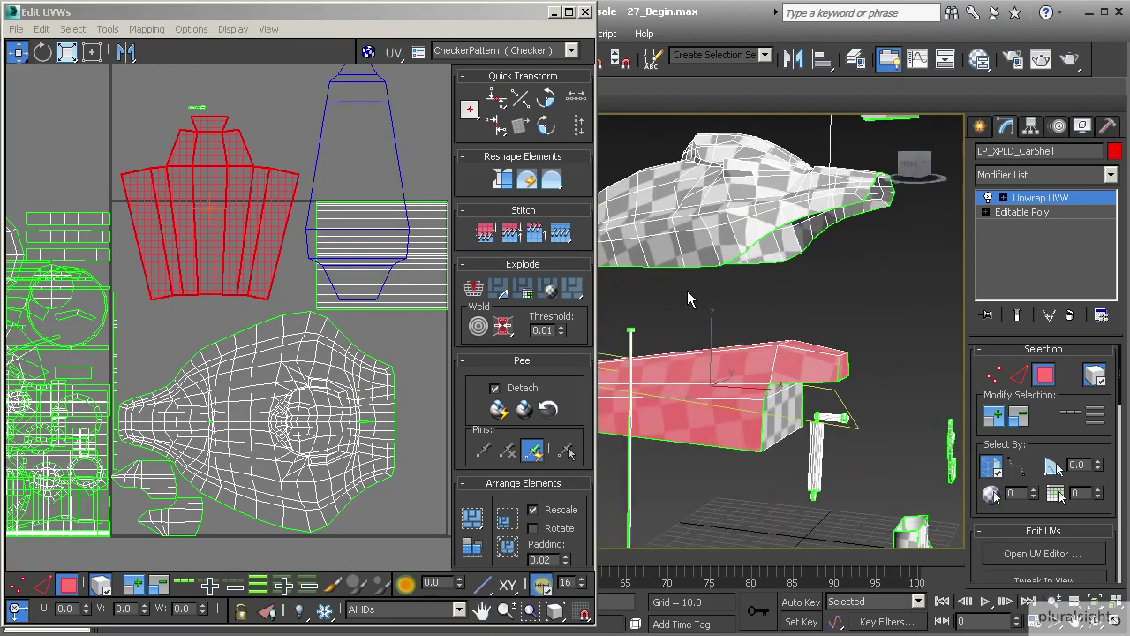
{"action": "middle_click_drag", "start_coordinate": [670, 258], "coordinate": [671, 291], "text": "alt"}
{"action": "left_click", "coordinate": [72, 52]}
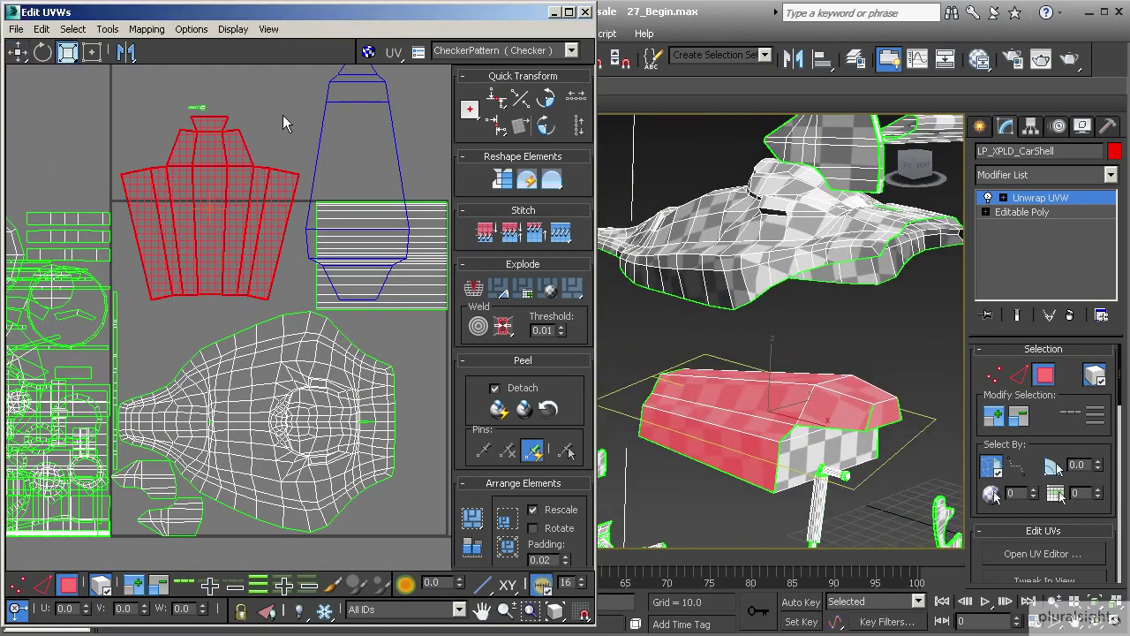
{"action": "middle_click_drag", "start_coordinate": [252, 188], "coordinate": [156, 166]}
{"action": "left_click", "coordinate": [315, 206]}
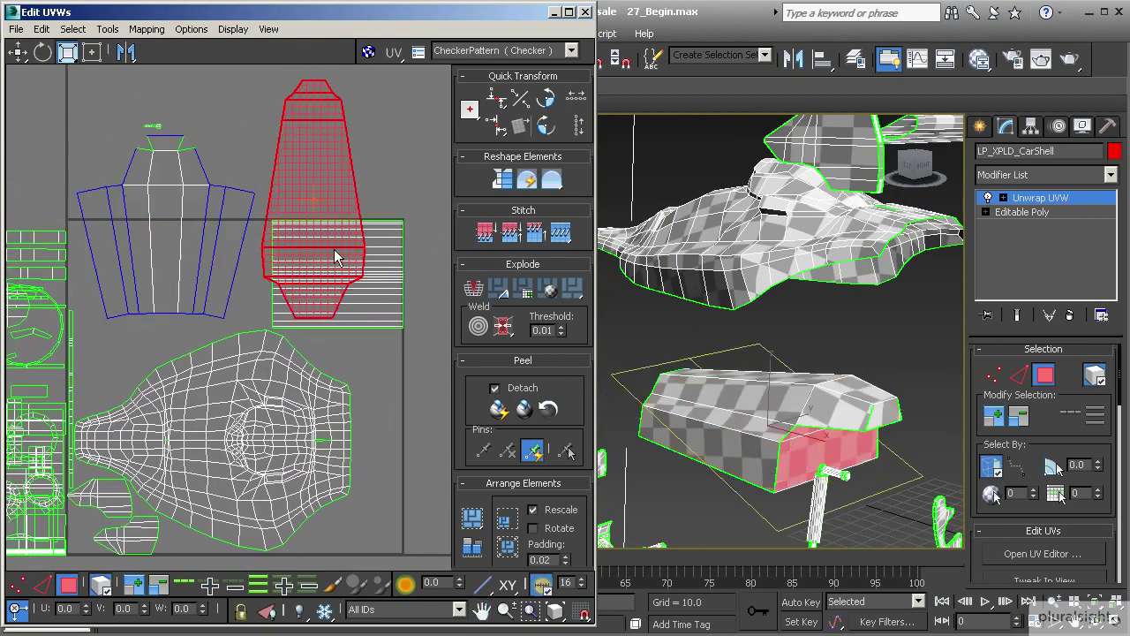
{"action": "middle_click_drag", "start_coordinate": [814, 493], "coordinate": [767, 438], "text": "alt"}
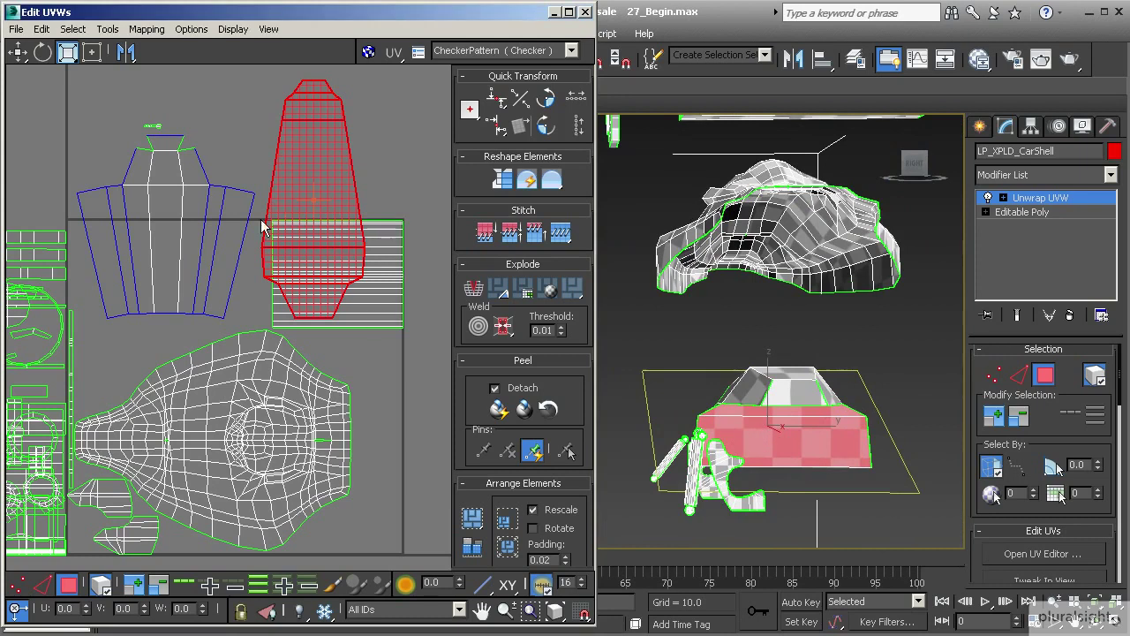
Step: Move the fan-shaped cluster with its tiny neighbouring piece up and slightly right, close beside the elongated cluster
{"action": "left_click_drag", "start_coordinate": [119, 106], "coordinate": [294, 184]}
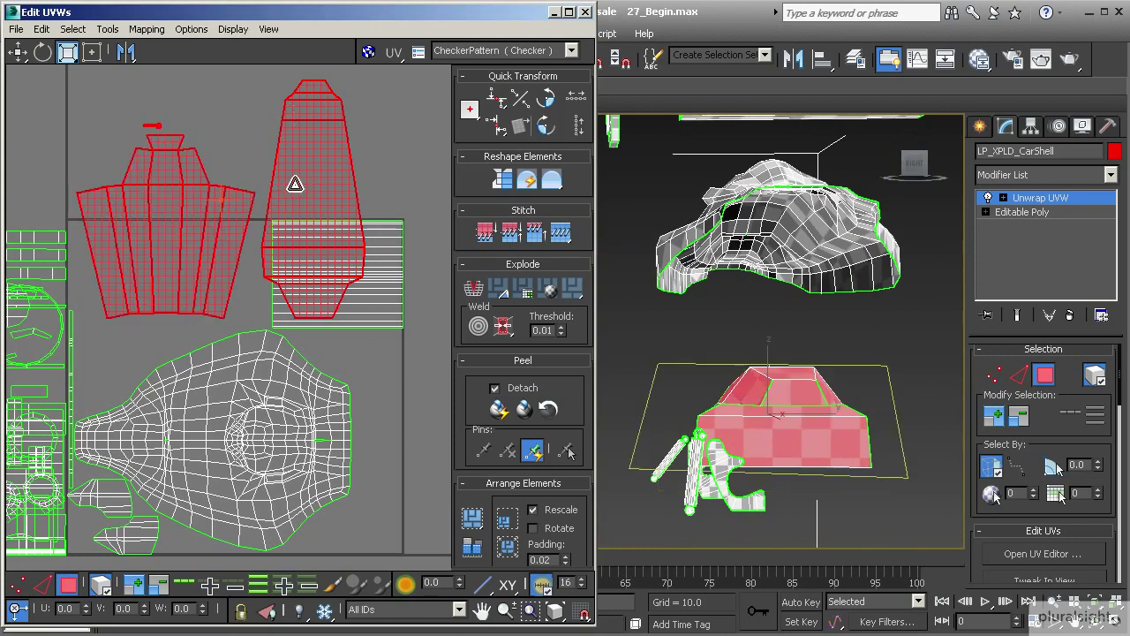
{"action": "left_click", "coordinate": [68, 53]}
{"action": "middle_click_drag", "start_coordinate": [278, 244], "coordinate": [314, 238]}
{"action": "left_click", "coordinate": [236, 199]}
{"action": "middle_click_drag", "start_coordinate": [209, 203], "coordinate": [223, 203]}
{"action": "left_click", "coordinate": [17, 55]}
{"action": "middle_click_drag", "start_coordinate": [135, 190], "coordinate": [149, 193]}
{"action": "left_click_drag", "start_coordinate": [177, 211], "coordinate": [198, 146]}
{"action": "middle_click_drag", "start_coordinate": [314, 269], "coordinate": [242, 258]}
{"action": "scroll", "coordinate": [759, 401], "scroll_direction": "up", "scroll_amount": 4}
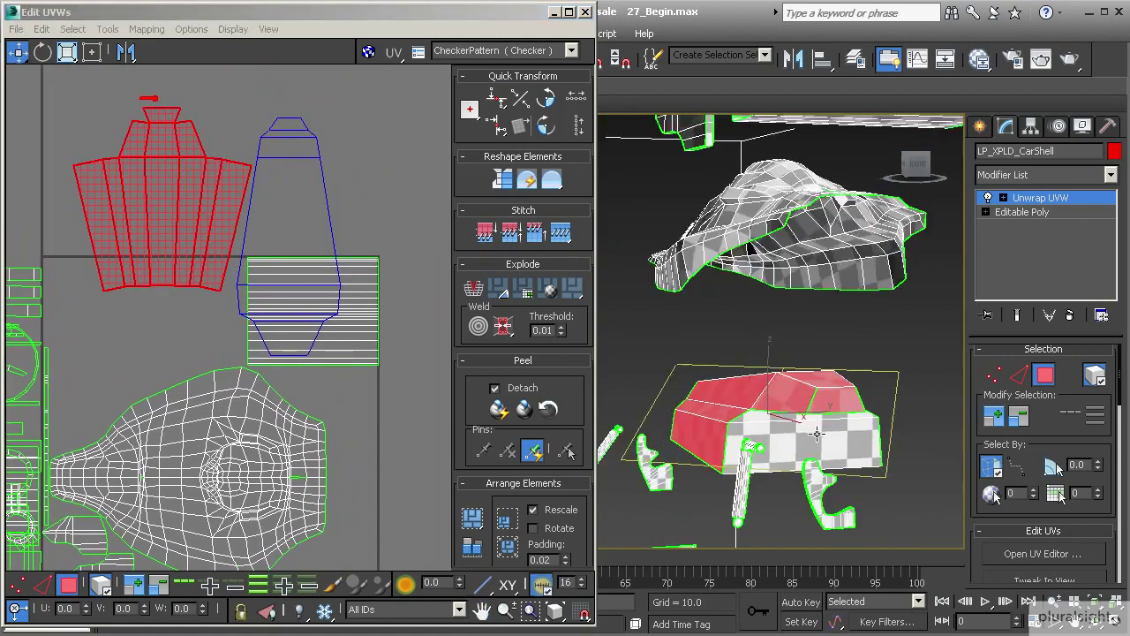
Step: Scale the fan-shaped and elongated clusters down together and move them into the tile's upper-left area above the shell
{"action": "middle_click_drag", "start_coordinate": [750, 401], "coordinate": [839, 369], "text": "alt"}
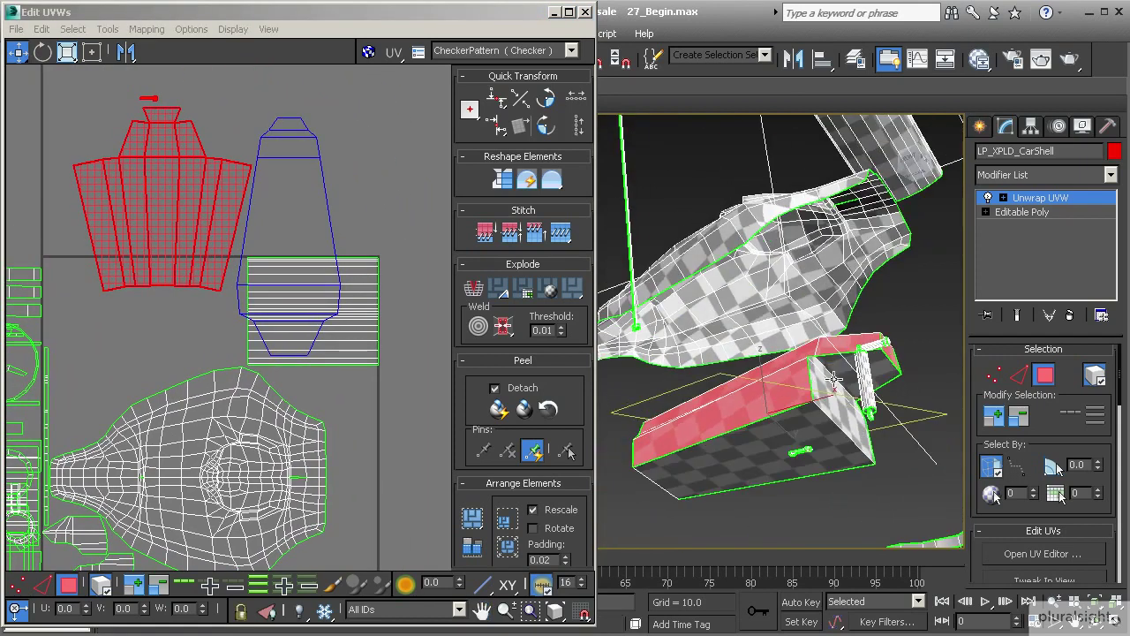
{"action": "left_click", "coordinate": [823, 394], "text": "ctrl"}
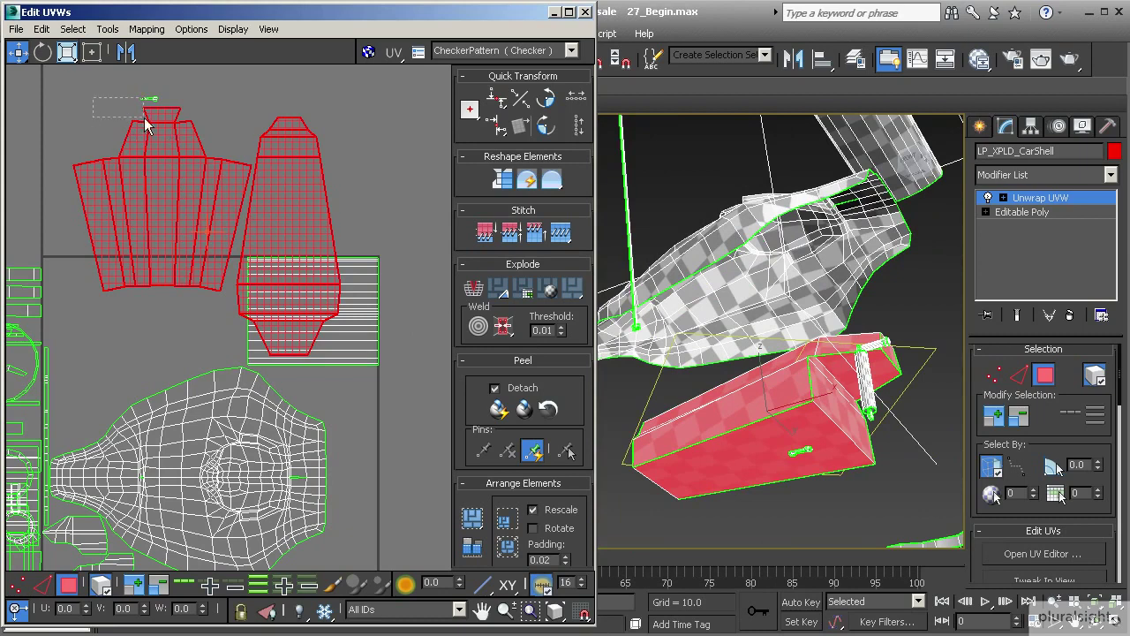
{"action": "left_click", "coordinate": [67, 51]}
{"action": "left_click_drag", "start_coordinate": [143, 156], "coordinate": [87, 309]}
{"action": "left_click", "coordinate": [18, 51]}
{"action": "left_click", "coordinate": [67, 53]}
{"action": "left_click", "coordinate": [17, 53]}
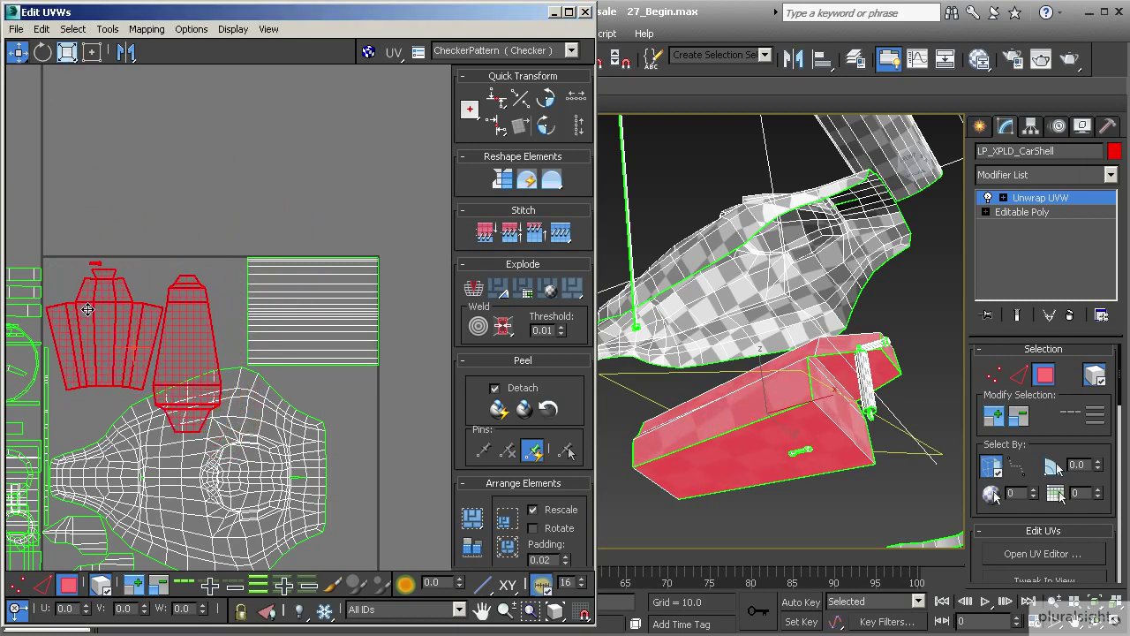
Step: Move the tiny stray piece from outside the tile's lower-right corner to the tile's upper edge, just above the elongated cluster
{"action": "middle_click_drag", "start_coordinate": [172, 312], "coordinate": [168, 267]}
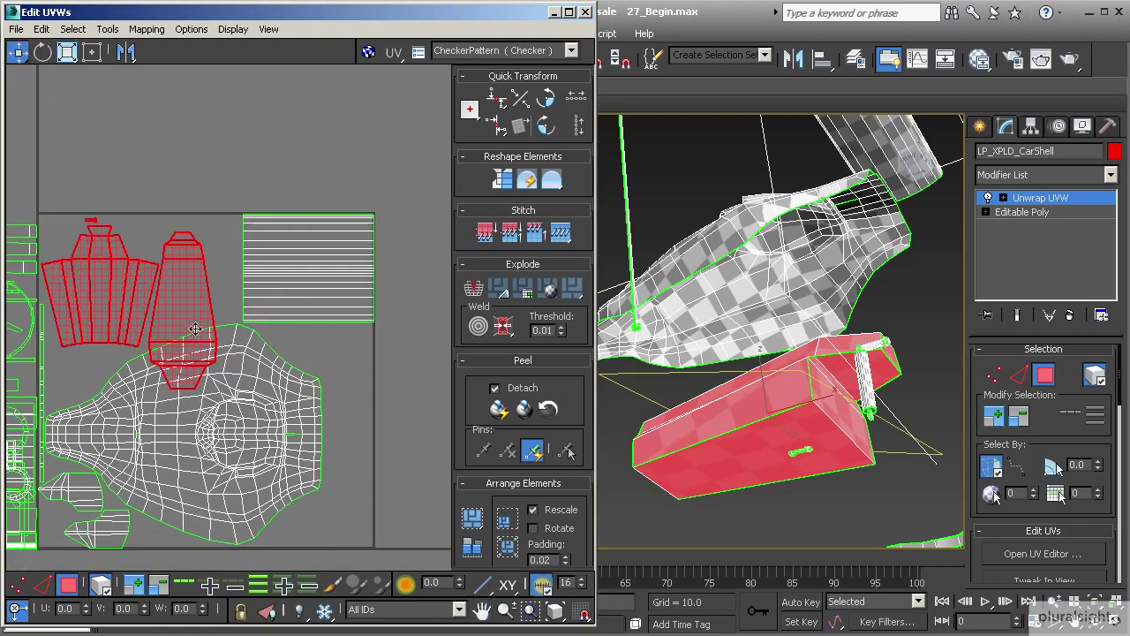
{"action": "middle_click_drag", "start_coordinate": [181, 321], "coordinate": [224, 271]}
{"action": "scroll", "coordinate": [223, 271], "scroll_direction": "up", "scroll_amount": 2}
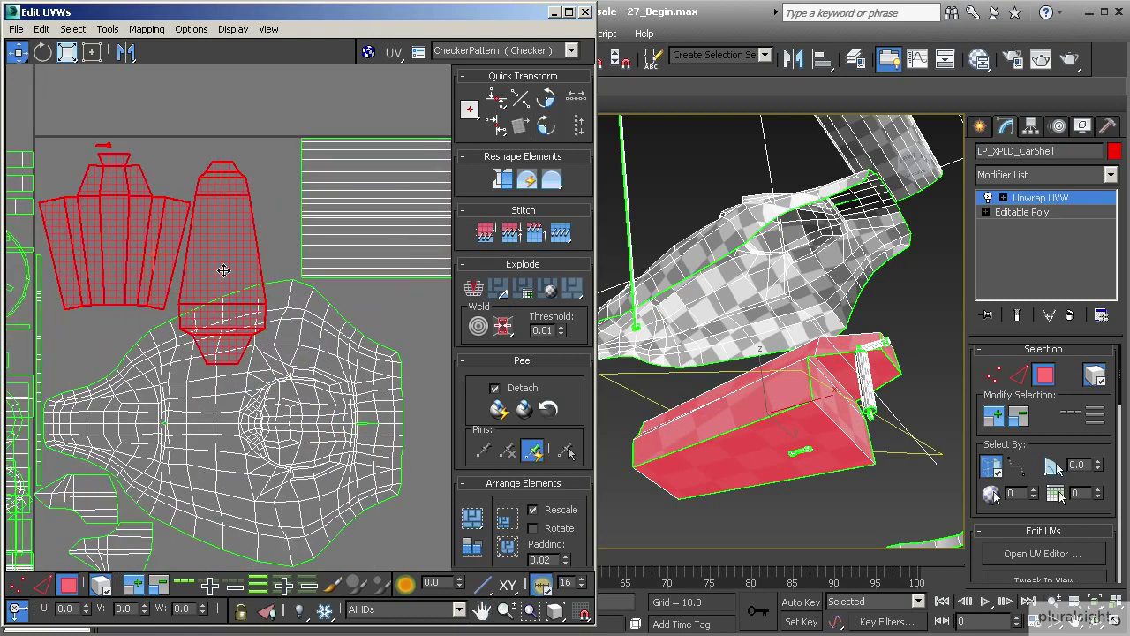
{"action": "middle_click_drag", "start_coordinate": [216, 266], "coordinate": [176, 176]}
{"action": "scroll", "coordinate": [244, 277], "scroll_direction": "up", "scroll_amount": 1}
{"action": "scroll", "coordinate": [245, 276], "scroll_direction": "down", "scroll_amount": 2}
{"action": "scroll", "coordinate": [245, 276], "scroll_direction": "up", "scroll_amount": 1}
{"action": "scroll", "coordinate": [214, 265], "scroll_direction": "down", "scroll_amount": 2}
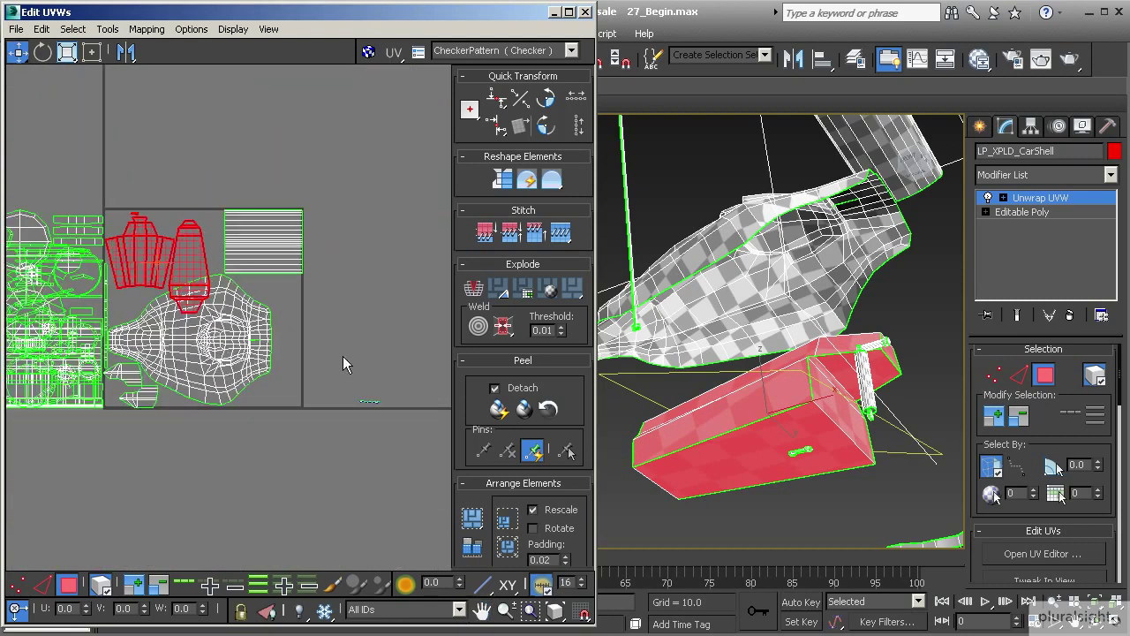
{"action": "scroll", "coordinate": [344, 380], "scroll_direction": "up", "scroll_amount": 2}
{"action": "left_click", "coordinate": [403, 436]}
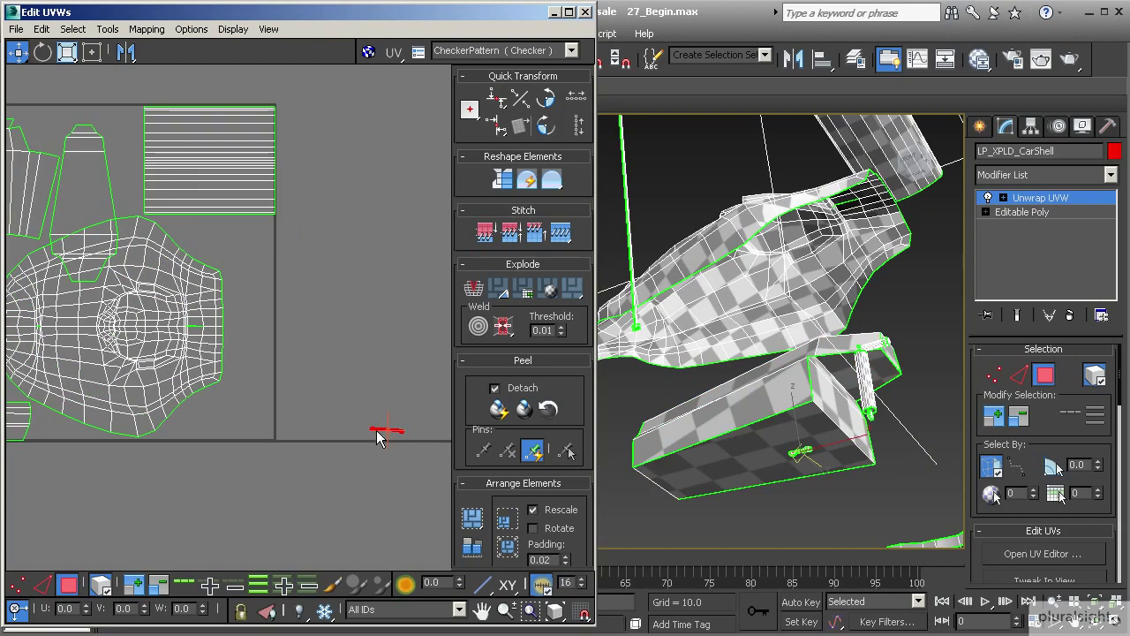
{"action": "left_click_drag", "start_coordinate": [379, 430], "coordinate": [73, 106]}
{"action": "scroll", "coordinate": [73, 107], "scroll_direction": "up", "scroll_amount": 2}
{"action": "middle_click_drag", "start_coordinate": [165, 196], "coordinate": [209, 215]}
{"action": "scroll", "coordinate": [209, 216], "scroll_direction": "up", "scroll_amount": 2}
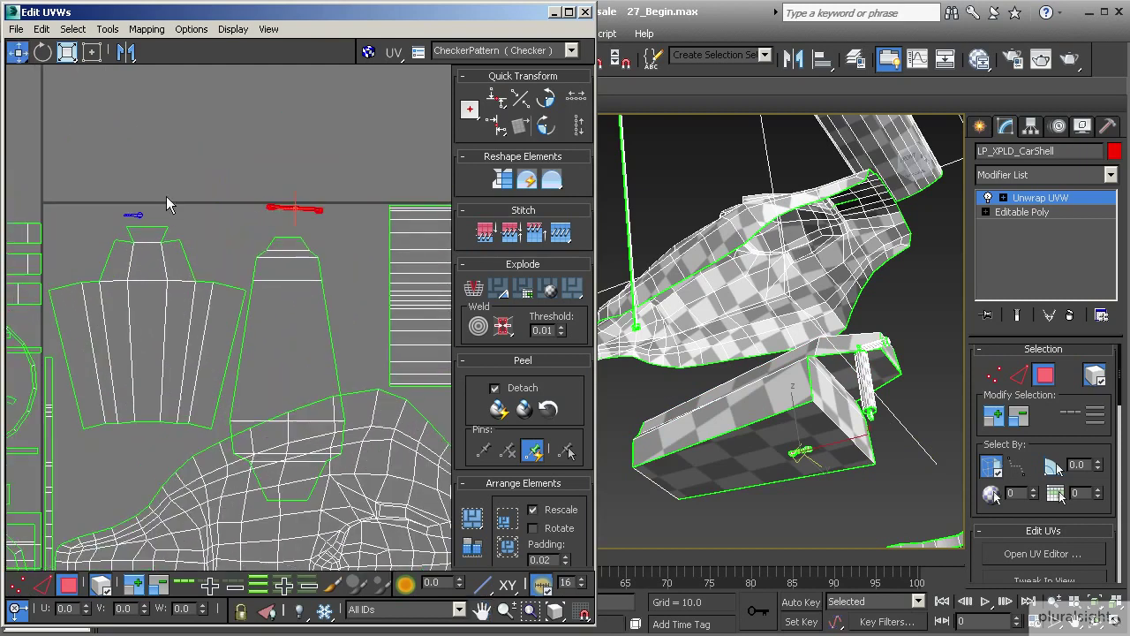
Step: Scale the tiny piece above the elongated cluster down to roughly match the tiny piece above the fan-shaped cluster
{"action": "key", "text": "r"}
{"action": "left_click_drag", "start_coordinate": [275, 206], "coordinate": [301, 318]}
{"action": "left_click", "coordinate": [17, 52]}
{"action": "left_click", "coordinate": [278, 264]}
{"action": "scroll", "coordinate": [257, 227], "scroll_direction": "up", "scroll_amount": 3}
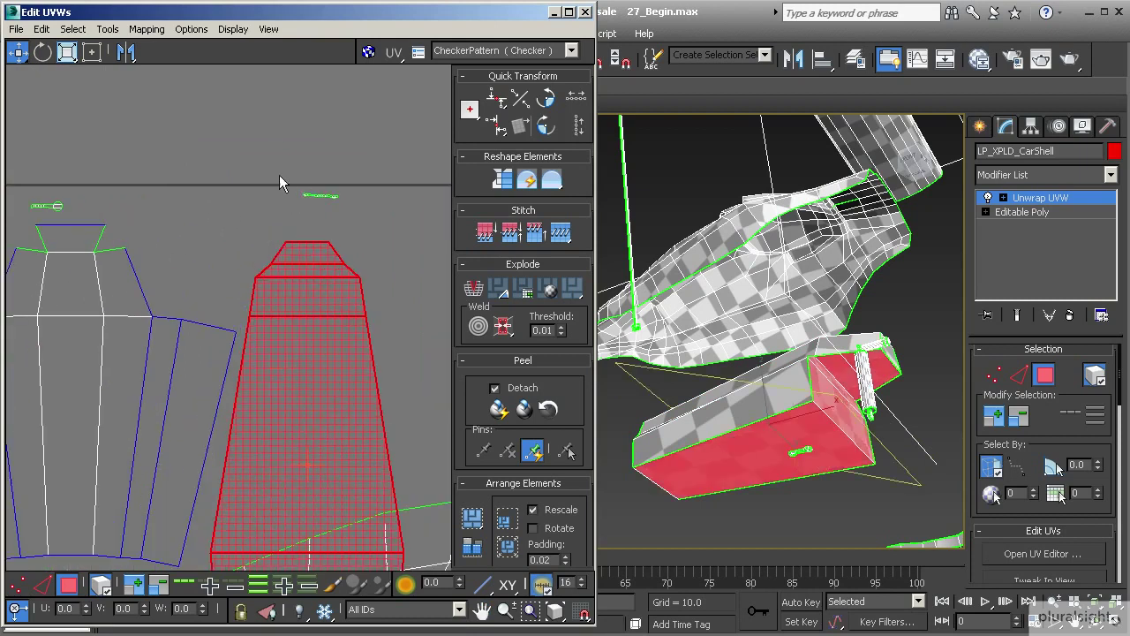
Step: Gather the two tiny pieces one above the other beside the fan-shaped cluster's right shoulder and enlarge them slightly together
{"action": "left_click", "coordinate": [318, 196]}
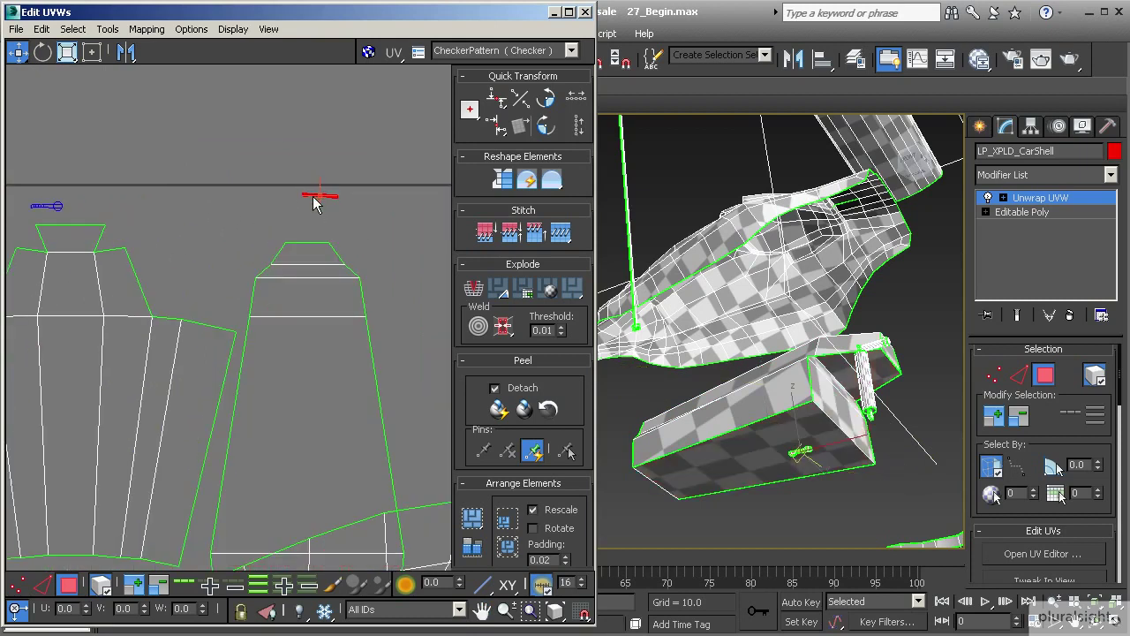
{"action": "mouse_move", "coordinate": [312, 195]}
{"action": "left_mouse_down"}
{"action": "mouse_move", "coordinate": [170, 316]}
{"action": "mouse_move", "coordinate": [53, 216]}
{"action": "mouse_move", "coordinate": [146, 238]}
{"action": "mouse_move", "coordinate": [187, 287]}
{"action": "mouse_move", "coordinate": [188, 305]}
{"action": "mouse_move", "coordinate": [165, 275]}
{"action": "left_mouse_up"}
{"action": "left_click", "coordinate": [67, 52]}
{"action": "left_click", "coordinate": [41, 51]}
{"action": "left_click", "coordinate": [21, 52]}
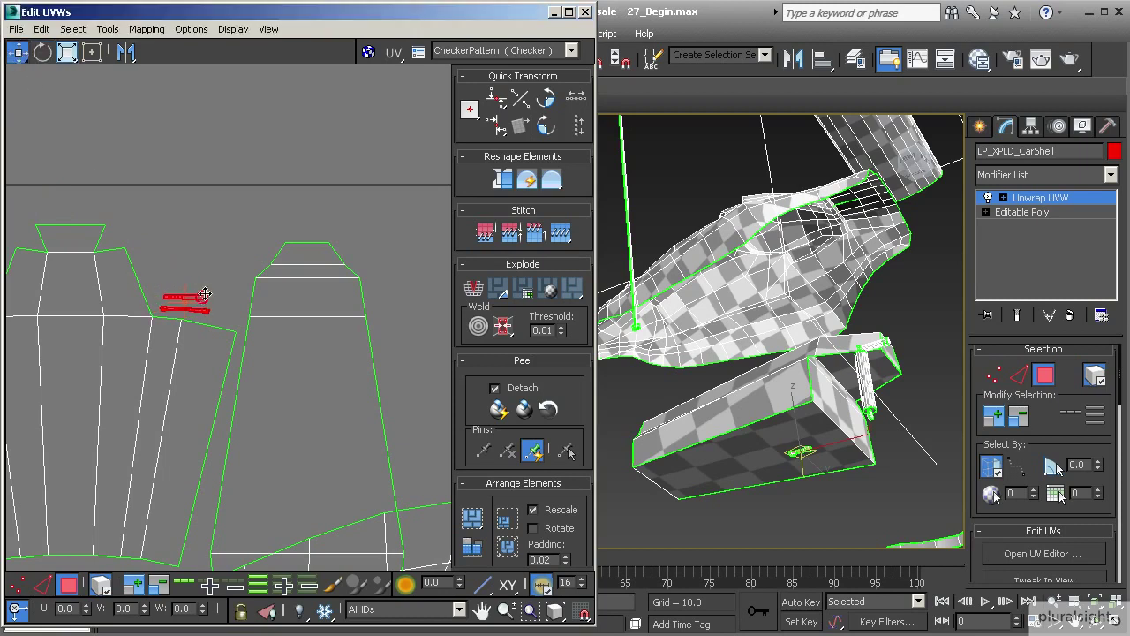
Step: Swap the clusters by moving the fan-shaped one with the tiny pieces right and the elongated one to the tile's left side
{"action": "scroll", "coordinate": [208, 305], "scroll_direction": "down", "scroll_amount": 4}
{"action": "middle_click_drag", "start_coordinate": [212, 309], "coordinate": [230, 287]}
{"action": "scroll", "coordinate": [228, 287], "scroll_direction": "up", "scroll_amount": 2}
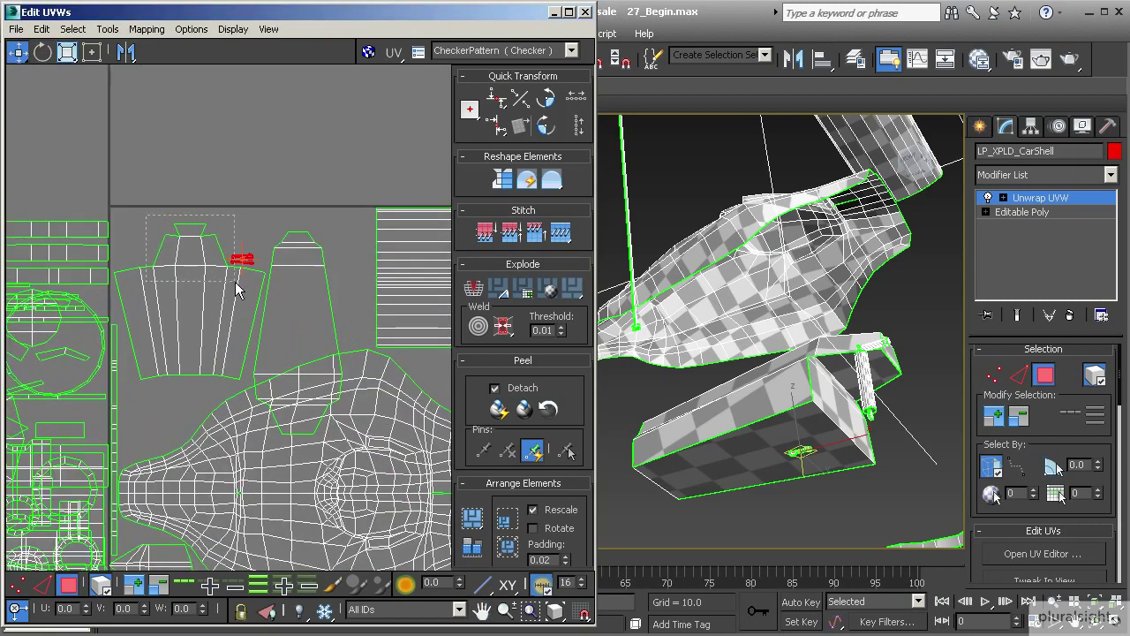
{"action": "left_click", "coordinate": [216, 276]}
{"action": "left_click_drag", "start_coordinate": [187, 283], "coordinate": [292, 254]}
{"action": "left_click", "coordinate": [270, 363]}
{"action": "left_click_drag", "start_coordinate": [269, 363], "coordinate": [139, 359]}
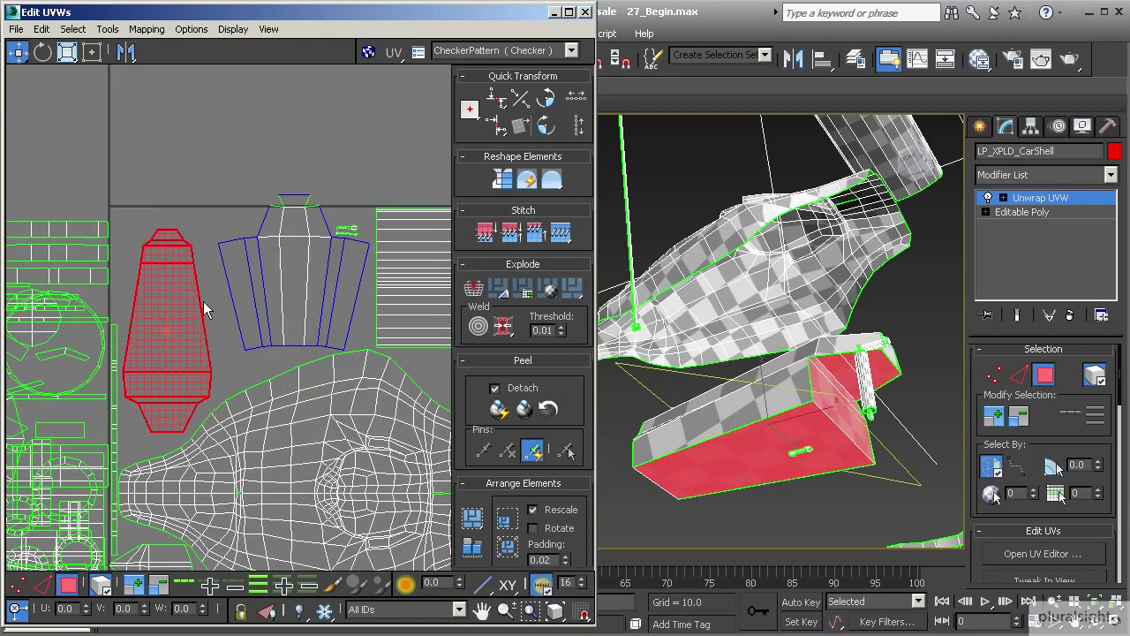
Step: Tilt the fan-shaped cluster counterclockwise and fit it between the elongated cluster and the striped rectangle, above the shell's outline
{"action": "middle_click_drag", "start_coordinate": [187, 311], "coordinate": [167, 300]}
{"action": "left_click", "coordinate": [262, 246]}
{"action": "left_click_drag", "start_coordinate": [255, 230], "coordinate": [243, 276]}
{"action": "key", "text": "e"}
{"action": "key", "text": "w"}
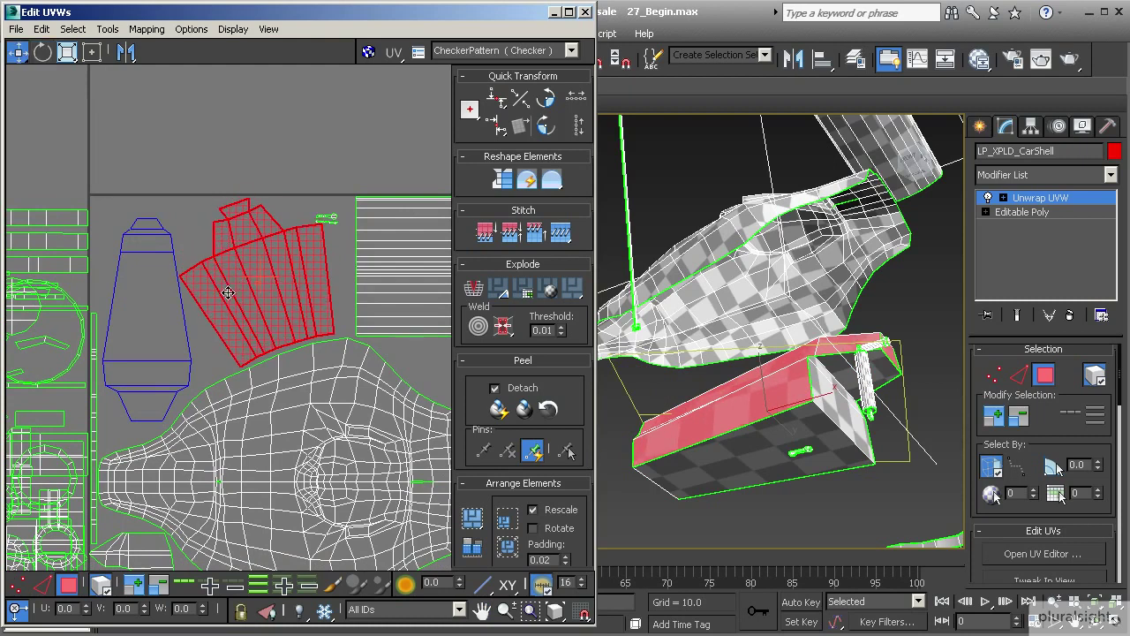
{"action": "scroll", "coordinate": [228, 292], "scroll_direction": "up", "scroll_amount": 1}
Step: Nudge the elongated cluster into place and shift the two tiny pieces left into the gap beside the fan-shaped cluster's neck
{"action": "left_click", "coordinate": [160, 303]}
{"action": "left_click_drag", "start_coordinate": [127, 312], "coordinate": [126, 313]}
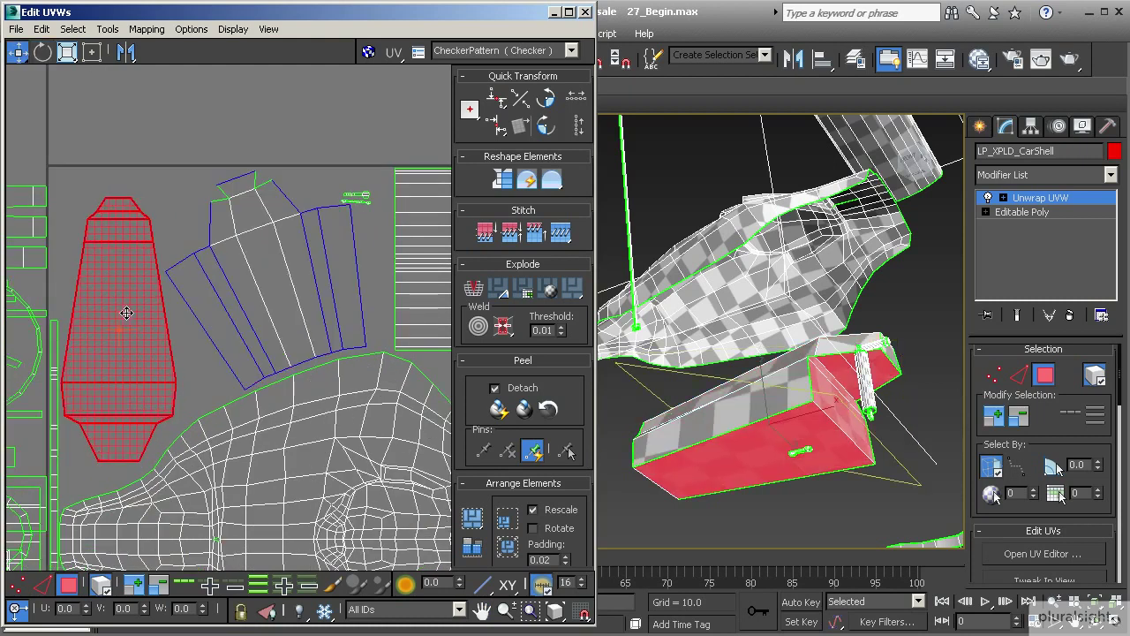
{"action": "middle_click_drag", "start_coordinate": [159, 298], "coordinate": [88, 275]}
{"action": "mouse_move", "coordinate": [282, 169]}
{"action": "left_mouse_down"}
{"action": "mouse_move", "coordinate": [298, 187]}
{"action": "mouse_move", "coordinate": [261, 174]}
{"action": "left_mouse_up"}
{"action": "scroll", "coordinate": [293, 230], "scroll_direction": "down", "scroll_amount": 3}
{"action": "middle_click_drag", "start_coordinate": [327, 304], "coordinate": [295, 261]}
{"action": "scroll", "coordinate": [303, 257], "scroll_direction": "down", "scroll_amount": 2}
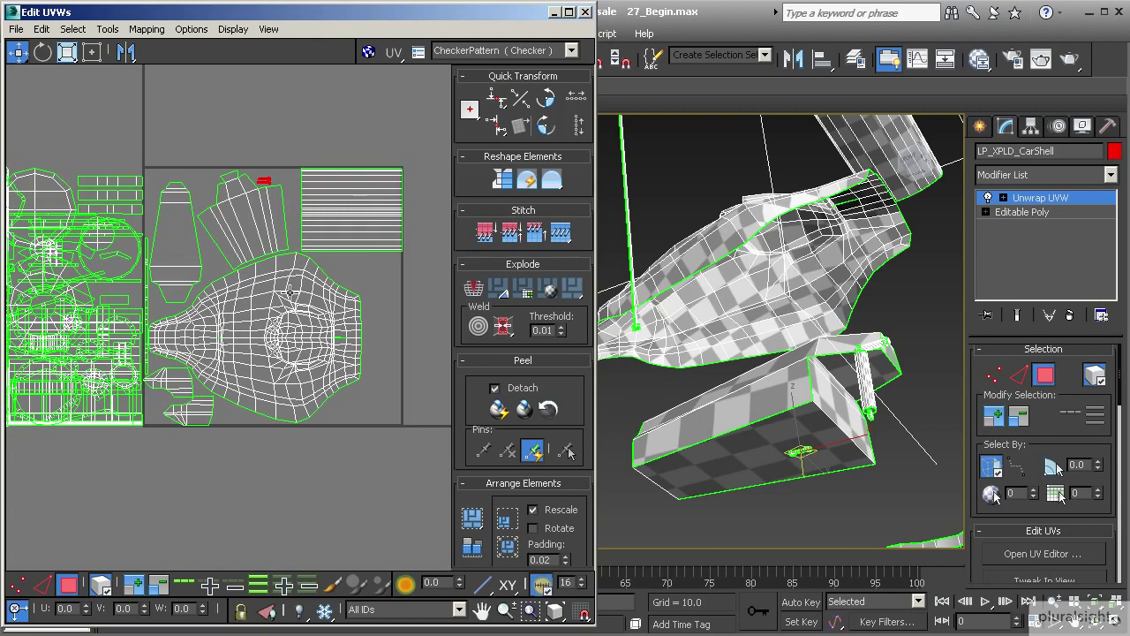
Step: Fine-position the elongated cluster beside the upright strip so its lower end sits just clear of the shell's outline
{"action": "scroll", "coordinate": [282, 290], "scroll_direction": "up", "scroll_amount": 5}
{"action": "middle_click_drag", "start_coordinate": [262, 327], "coordinate": [212, 302]}
{"action": "left_click", "coordinate": [225, 256]}
{"action": "left_click_drag", "start_coordinate": [225, 256], "coordinate": [223, 258]}
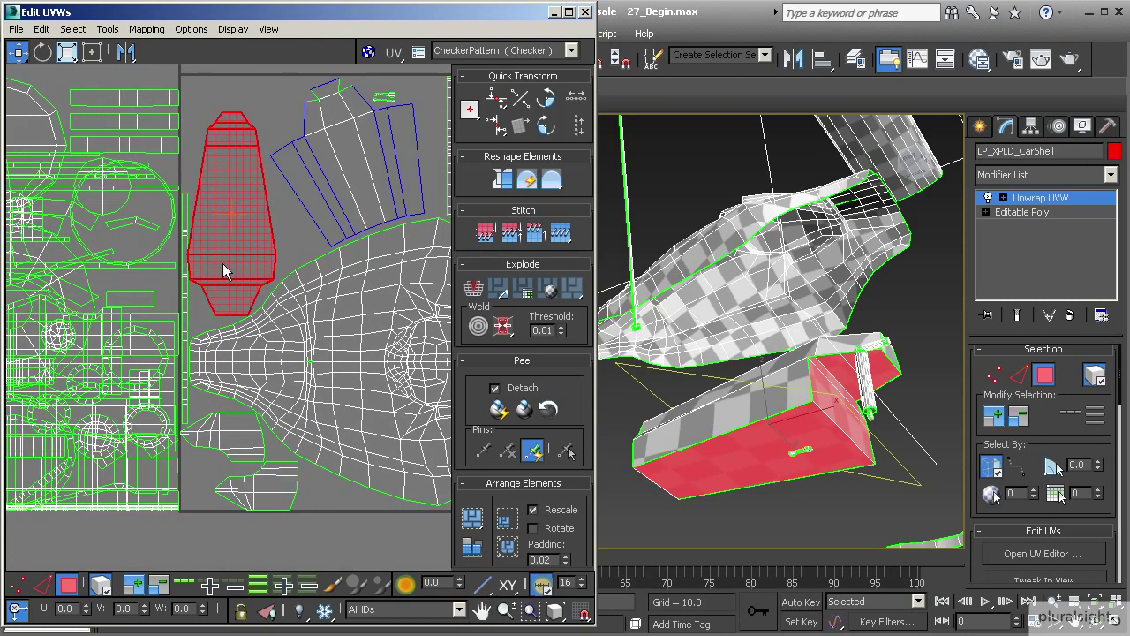
{"action": "scroll", "coordinate": [223, 259], "scroll_direction": "up", "scroll_amount": 4}
{"action": "left_click_drag", "start_coordinate": [195, 278], "coordinate": [197, 279]}
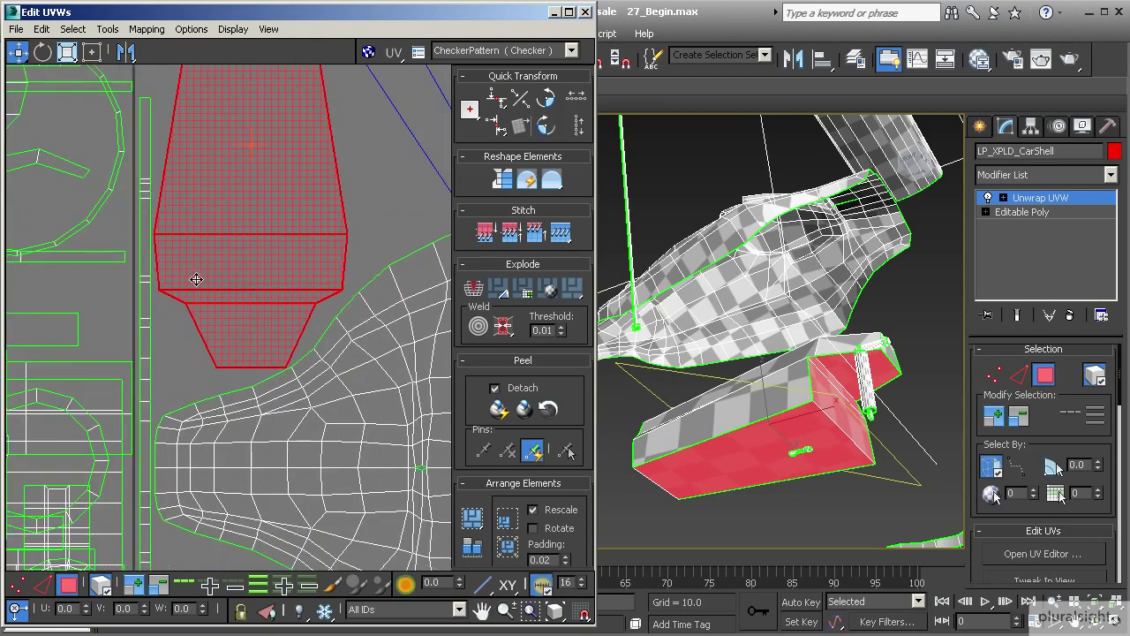
Step: Shift the fan-shaped cluster slightly left and down, closer to the elongated cluster and the shell's outline
{"action": "scroll", "coordinate": [234, 222], "scroll_direction": "down", "scroll_amount": 3}
{"action": "middle_click_drag", "start_coordinate": [235, 222], "coordinate": [265, 266]}
{"action": "scroll", "coordinate": [247, 227], "scroll_direction": "up", "scroll_amount": 2}
{"action": "left_click", "coordinate": [284, 204]}
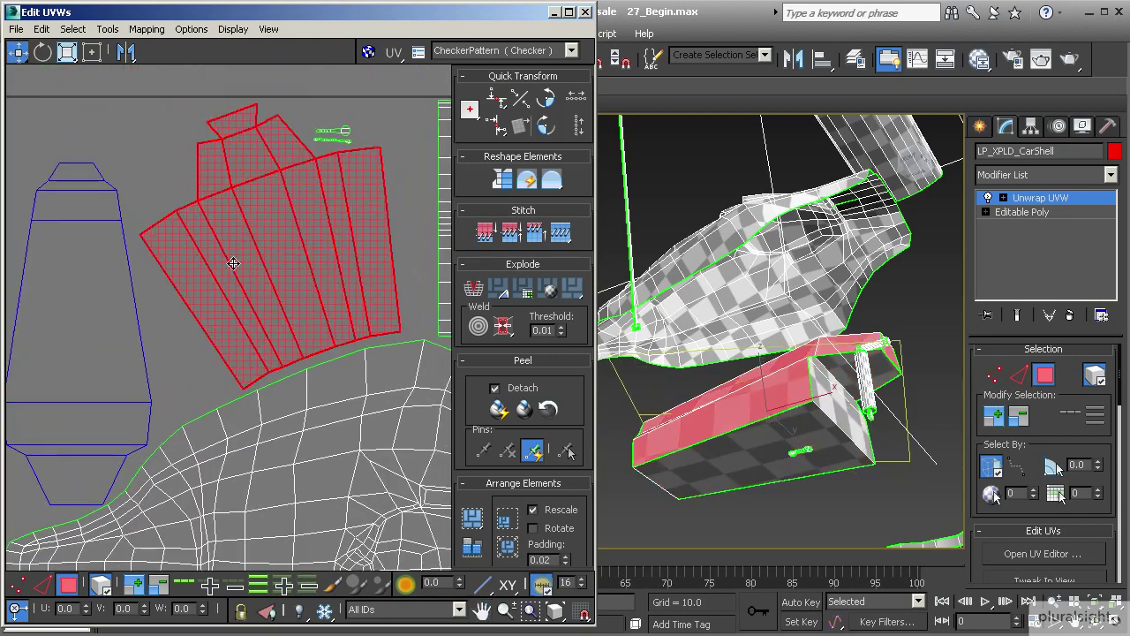
{"action": "left_click_drag", "start_coordinate": [225, 268], "coordinate": [203, 284]}
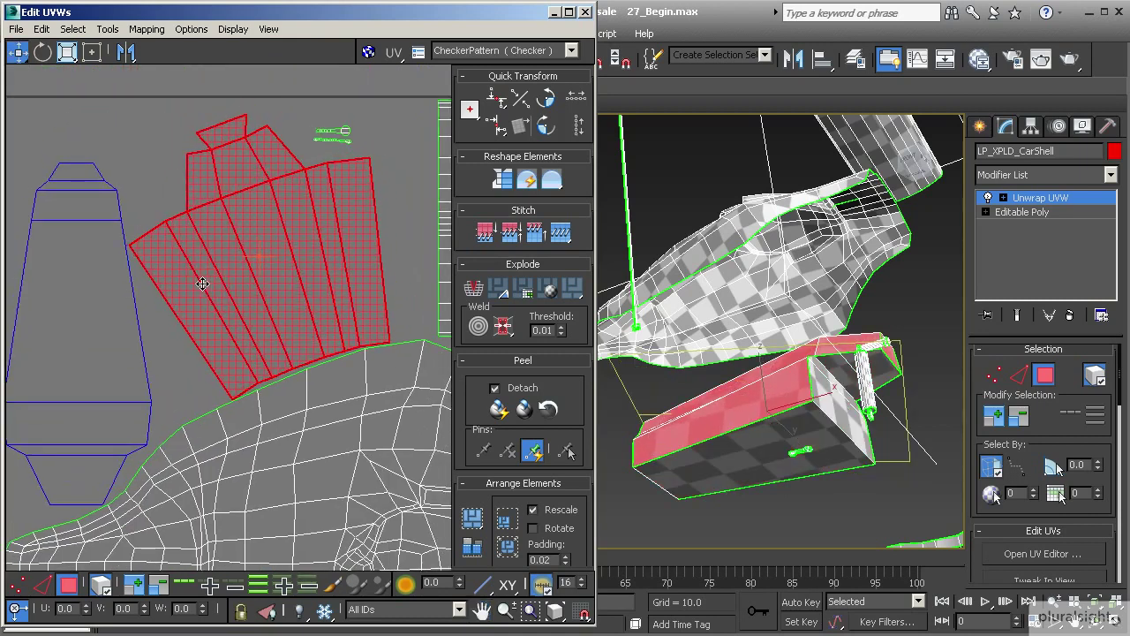
Step: Move the two tiny pieces down into the gap between the elongated cluster, the fan-shaped cluster and the shell's outline
{"action": "left_click", "coordinate": [328, 132]}
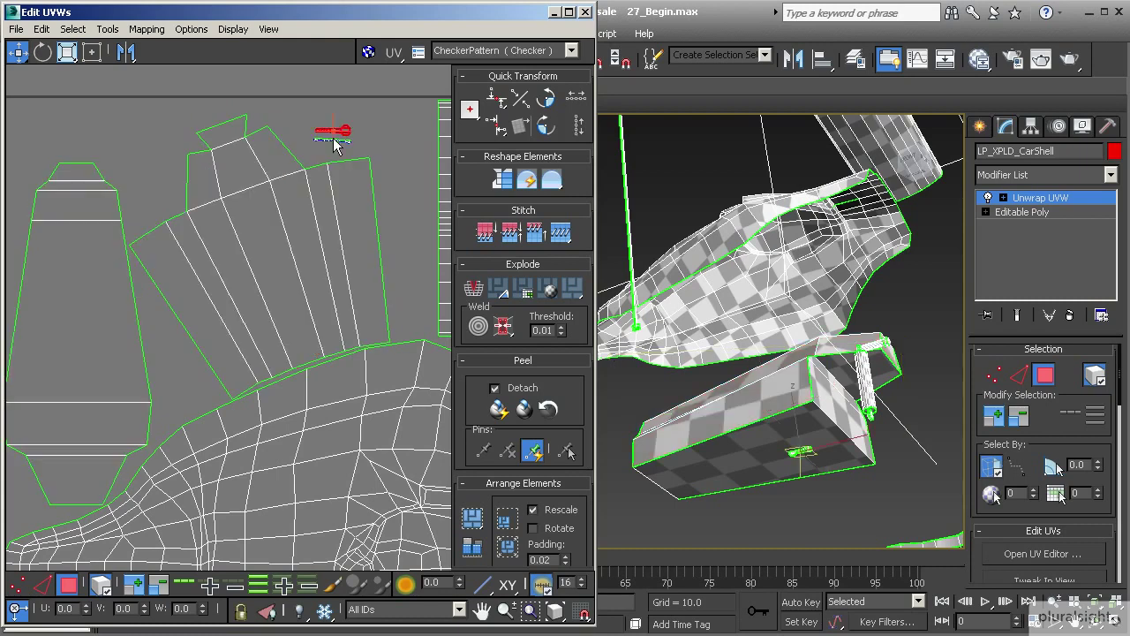
{"action": "left_click_drag", "start_coordinate": [324, 139], "coordinate": [170, 382]}
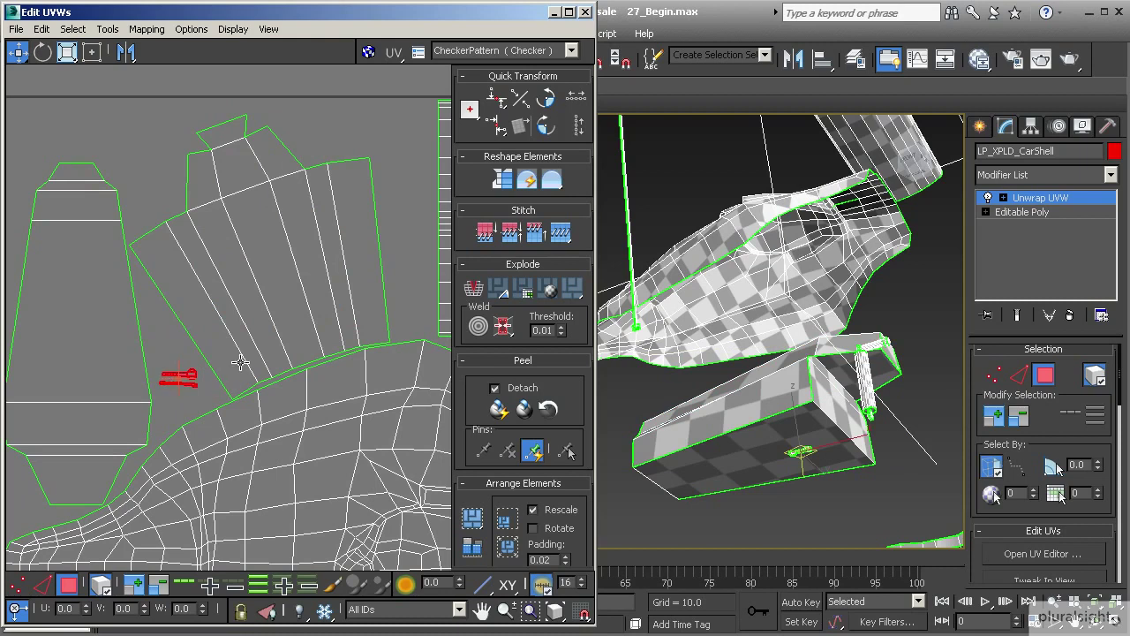
{"action": "scroll", "coordinate": [238, 362], "scroll_direction": "down", "scroll_amount": 3}
Step: Rotate the striped rectangle 90 degrees so its stripes run vertically and fit it into the tile's upper-right corner
{"action": "left_click", "coordinate": [301, 248]}
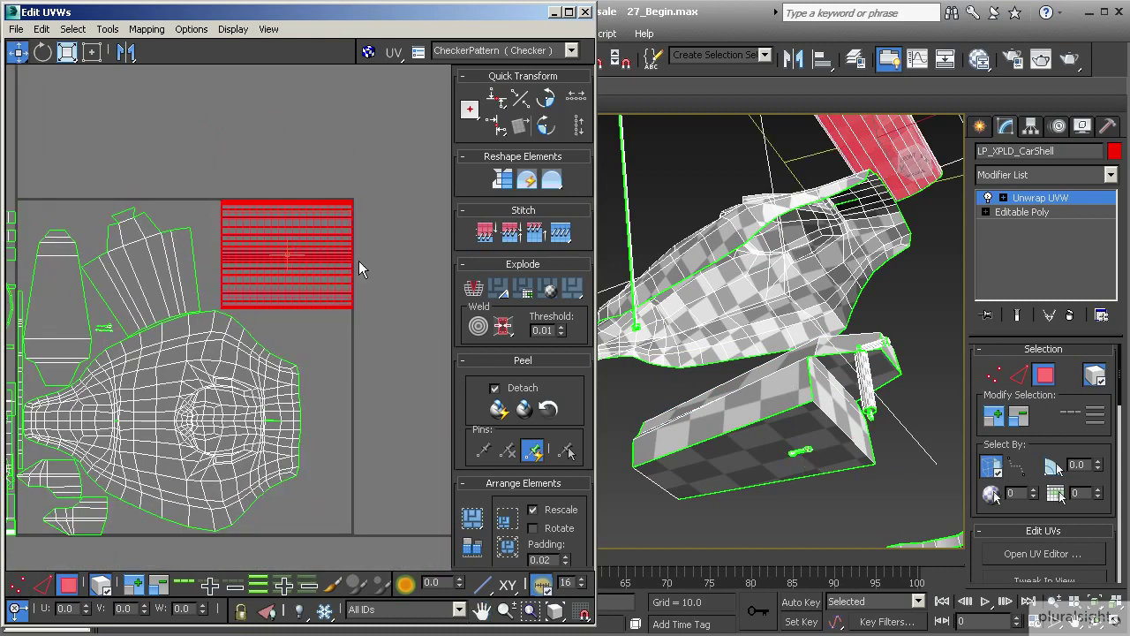
{"action": "mouse_move", "coordinate": [307, 268]}
{"action": "middle_mouse_down"}
{"action": "mouse_move", "coordinate": [315, 241]}
{"action": "mouse_move", "coordinate": [390, 234]}
{"action": "mouse_move", "coordinate": [323, 345]}
{"action": "mouse_move", "coordinate": [362, 268]}
{"action": "mouse_move", "coordinate": [292, 320]}
{"action": "mouse_move", "coordinate": [306, 270]}
{"action": "middle_mouse_up"}
{"action": "scroll", "coordinate": [315, 242], "scroll_direction": "up", "scroll_amount": 2}
{"action": "scroll", "coordinate": [297, 268], "scroll_direction": "up", "scroll_amount": 3}
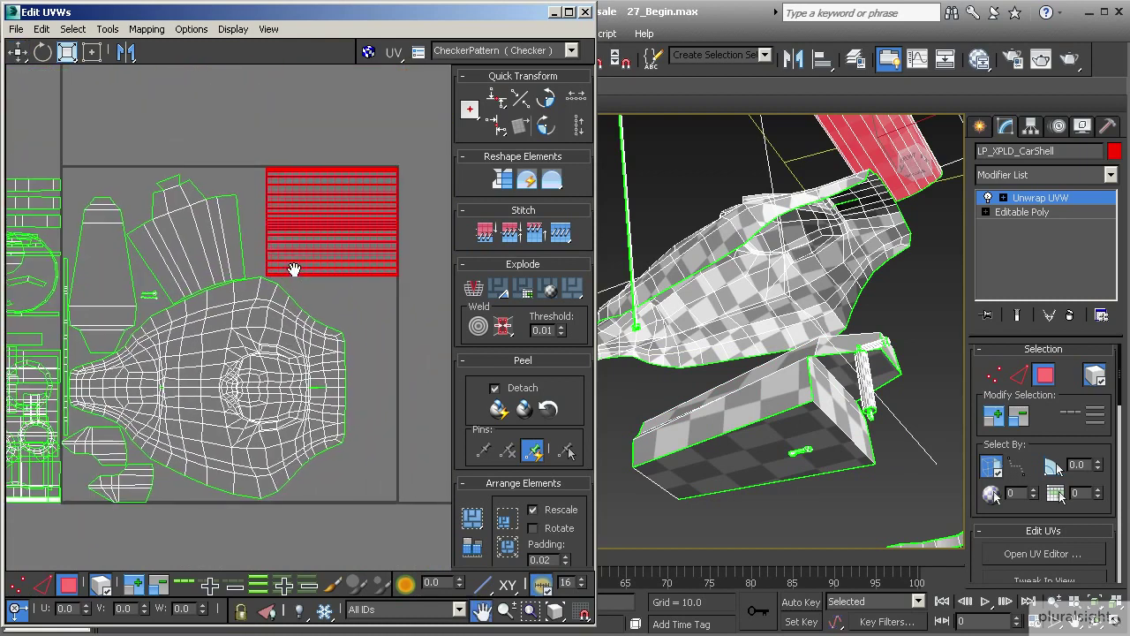
{"action": "left_click", "coordinate": [42, 52]}
{"action": "left_click_drag", "start_coordinate": [287, 191], "coordinate": [325, 243]}
{"action": "left_click", "coordinate": [18, 52]}
{"action": "mouse_move", "coordinate": [311, 201]}
{"action": "left_mouse_down"}
{"action": "mouse_move", "coordinate": [321, 234]}
{"action": "mouse_move", "coordinate": [307, 233]}
{"action": "mouse_move", "coordinate": [325, 215]}
{"action": "left_mouse_up"}
Step: Nudge the shell's main outline slightly to even its spacing and select the small curved piece below its narrow end
{"action": "middle_click_drag", "start_coordinate": [272, 387], "coordinate": [365, 336]}
{"action": "scroll", "coordinate": [366, 336], "scroll_direction": "down", "scroll_amount": 1}
{"action": "scroll", "coordinate": [267, 377], "scroll_direction": "up", "scroll_amount": 1}
{"action": "left_click", "coordinate": [293, 386]}
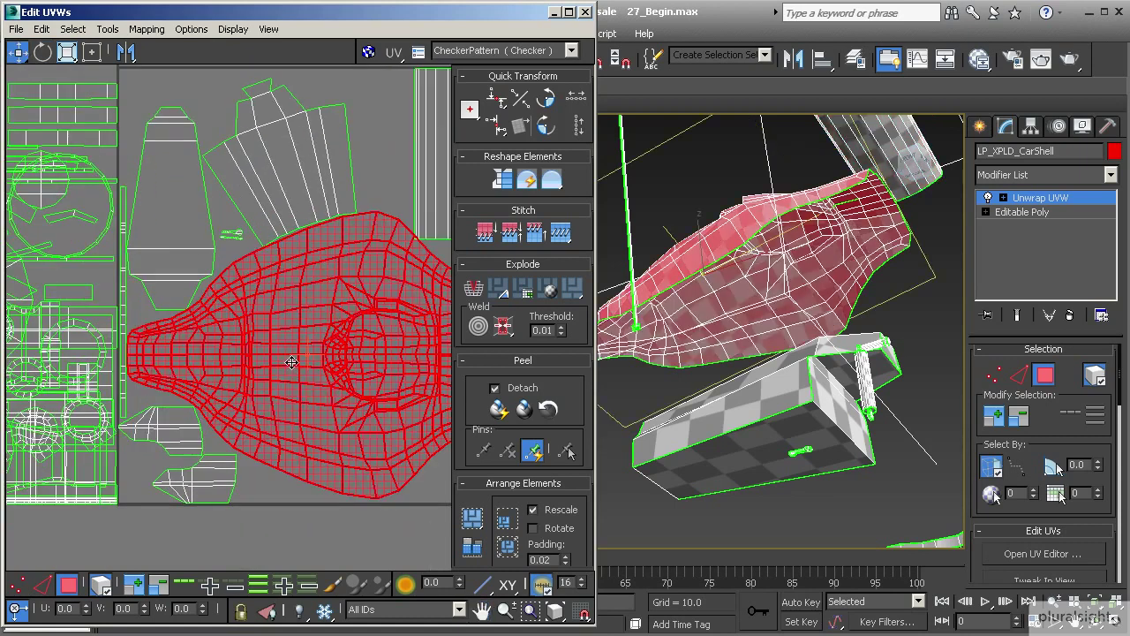
{"action": "scroll", "coordinate": [291, 363], "scroll_direction": "up", "scroll_amount": 1}
{"action": "left_click_drag", "start_coordinate": [265, 364], "coordinate": [270, 370]}
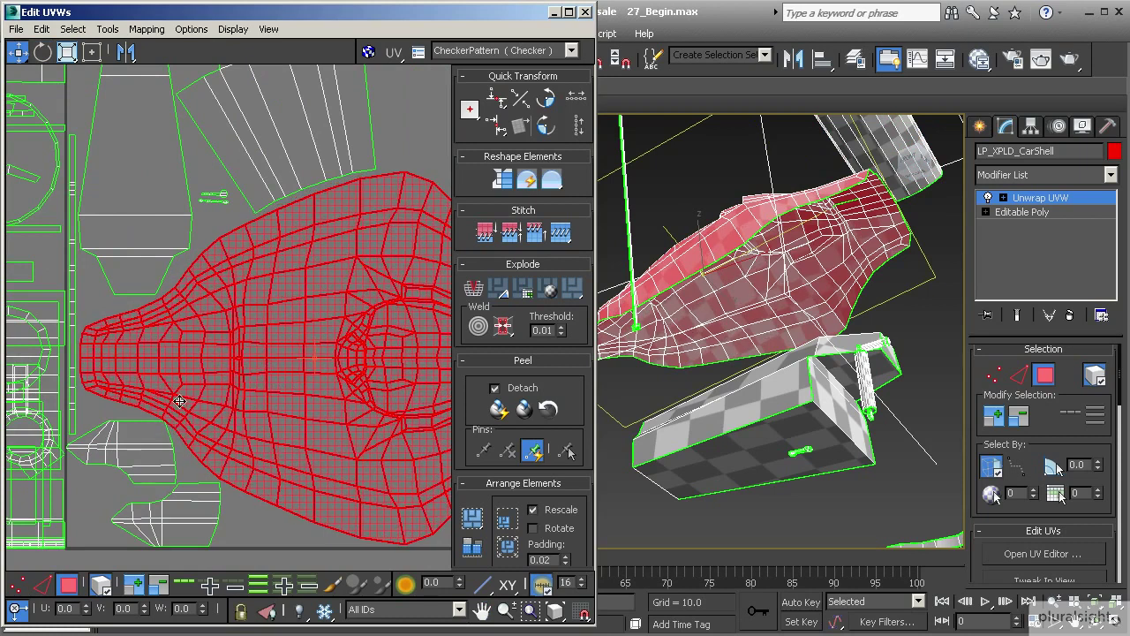
{"action": "scroll", "coordinate": [180, 401], "scroll_direction": "up", "scroll_amount": 5}
{"action": "left_click", "coordinate": [237, 388]}
{"action": "scroll", "coordinate": [237, 382], "scroll_direction": "down", "scroll_amount": 4}
{"action": "scroll", "coordinate": [135, 390], "scroll_direction": "up", "scroll_amount": 5}
{"action": "scroll", "coordinate": [282, 381], "scroll_direction": "down", "scroll_amount": 6}
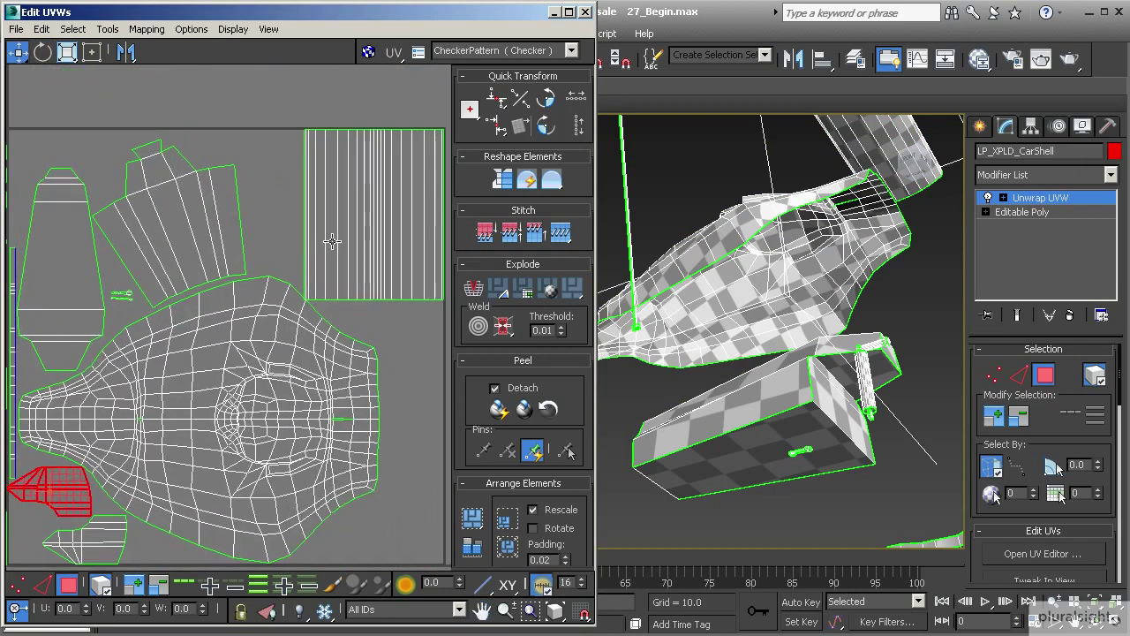
Step: Rotate the striped rectangle by -90 degrees so its stripes run horizontally and place it just inside the tile's upper-right corner
{"action": "left_click", "coordinate": [332, 220]}
{"action": "scroll", "coordinate": [309, 212], "scroll_direction": "down", "scroll_amount": 3}
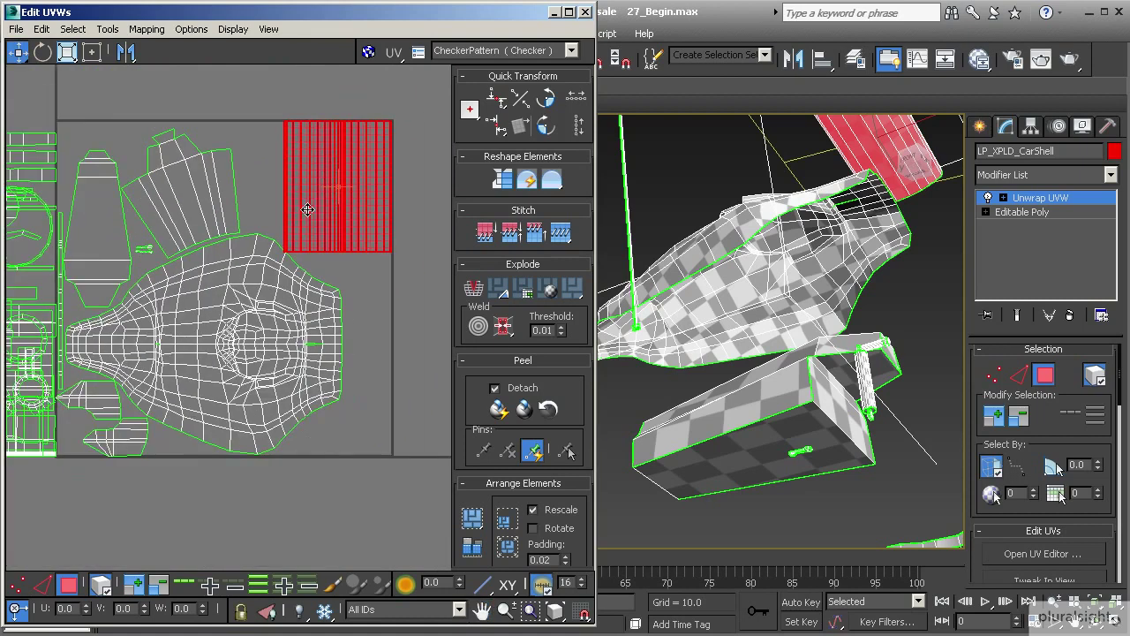
{"action": "left_click", "coordinate": [42, 53]}
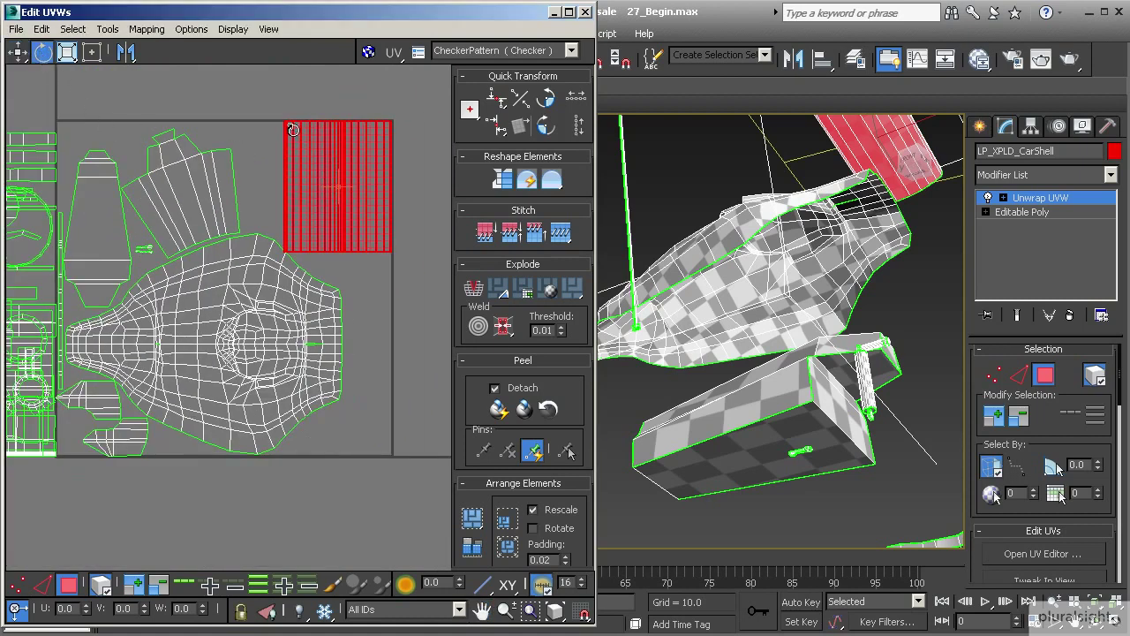
{"action": "left_click_drag", "start_coordinate": [291, 137], "coordinate": [373, 158]}
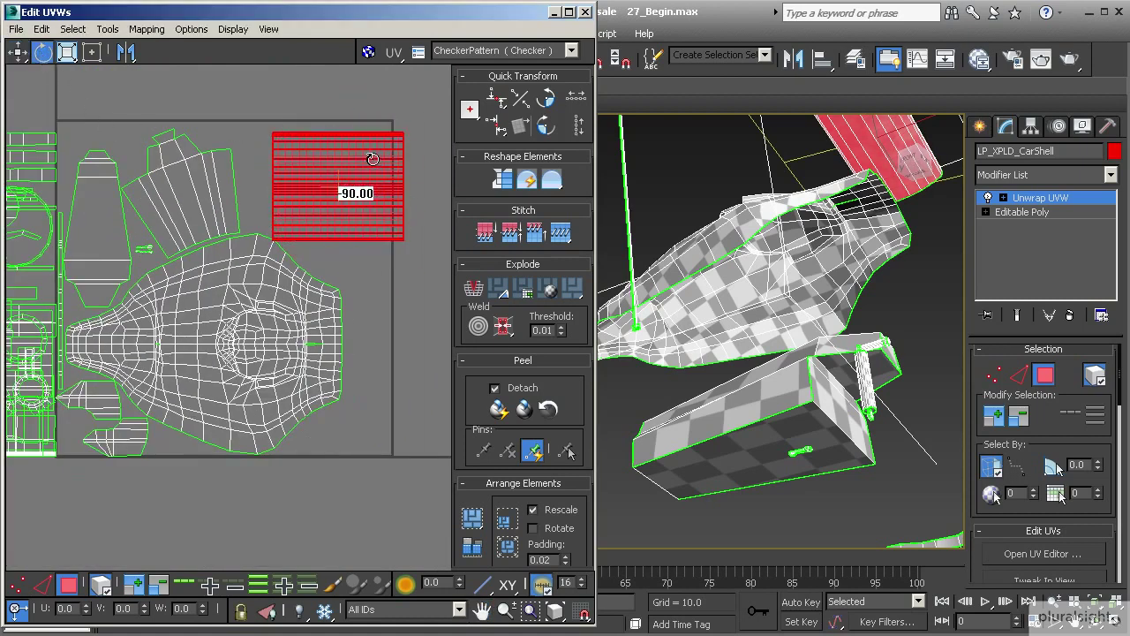
{"action": "left_click", "coordinate": [18, 52]}
{"action": "left_click_drag", "start_coordinate": [290, 168], "coordinate": [275, 158]}
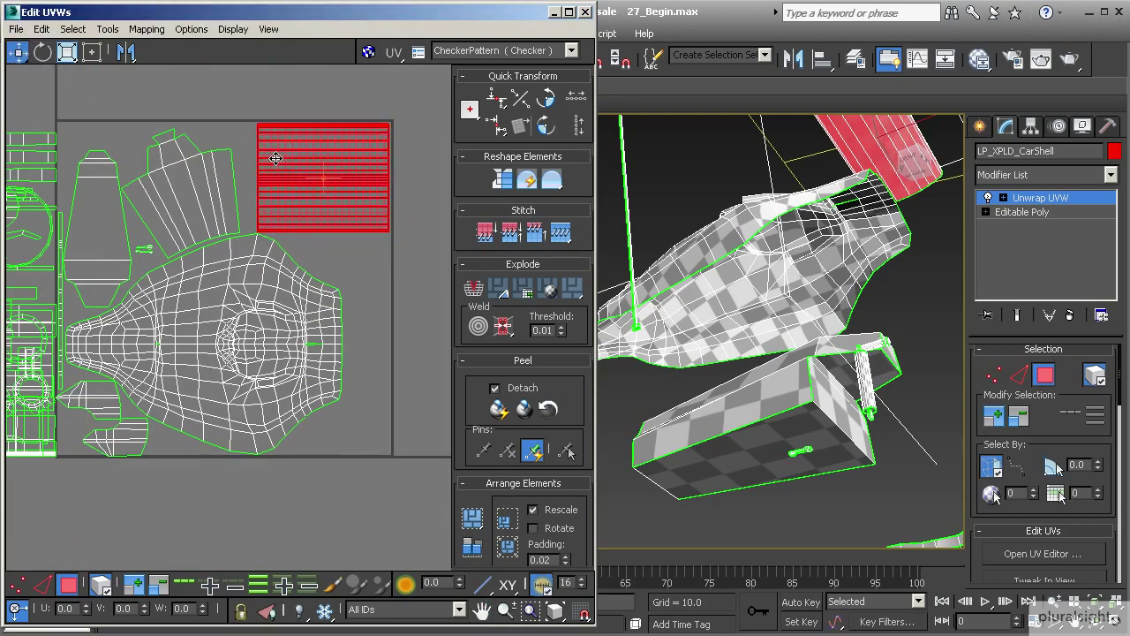
{"action": "scroll", "coordinate": [288, 171], "scroll_direction": "up", "scroll_amount": 4}
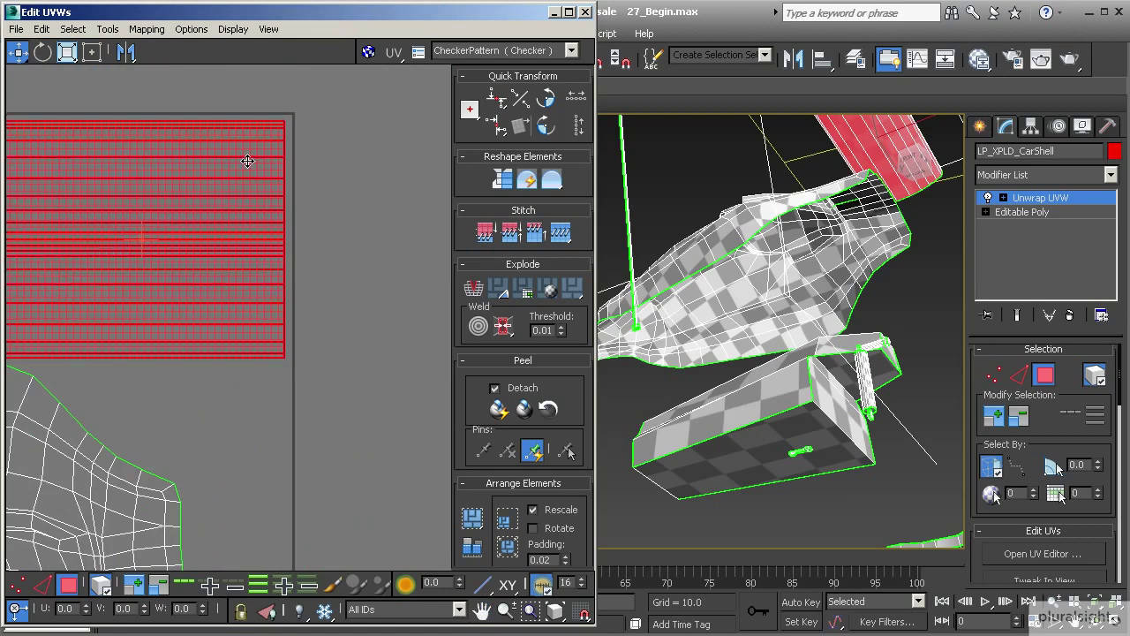
{"action": "middle_click_drag", "start_coordinate": [195, 213], "coordinate": [334, 188]}
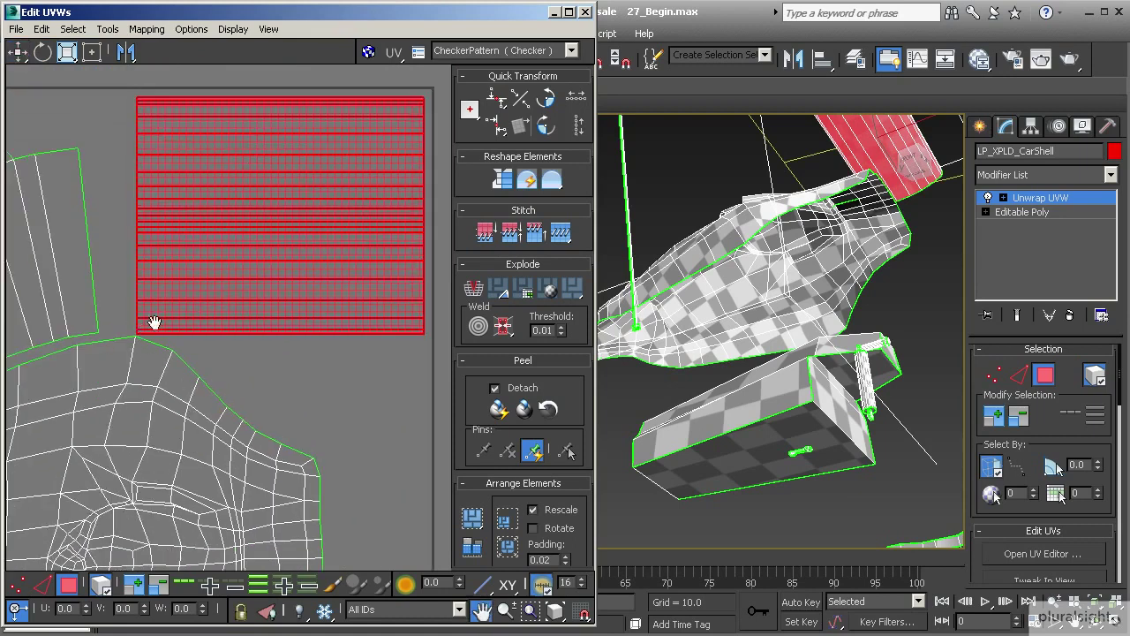
{"action": "scroll", "coordinate": [141, 329], "scroll_direction": "down", "scroll_amount": 4}
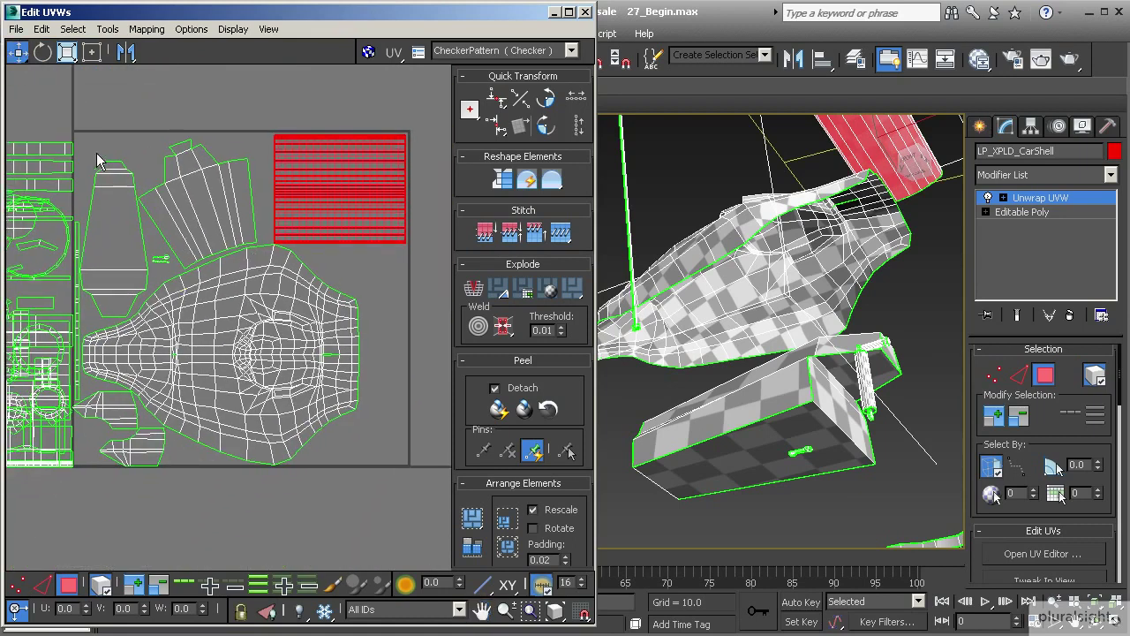
Step: Select all the shell's UV clusters in their tile and scale them down slightly together
{"action": "left_click_drag", "start_coordinate": [78, 124], "coordinate": [376, 456]}
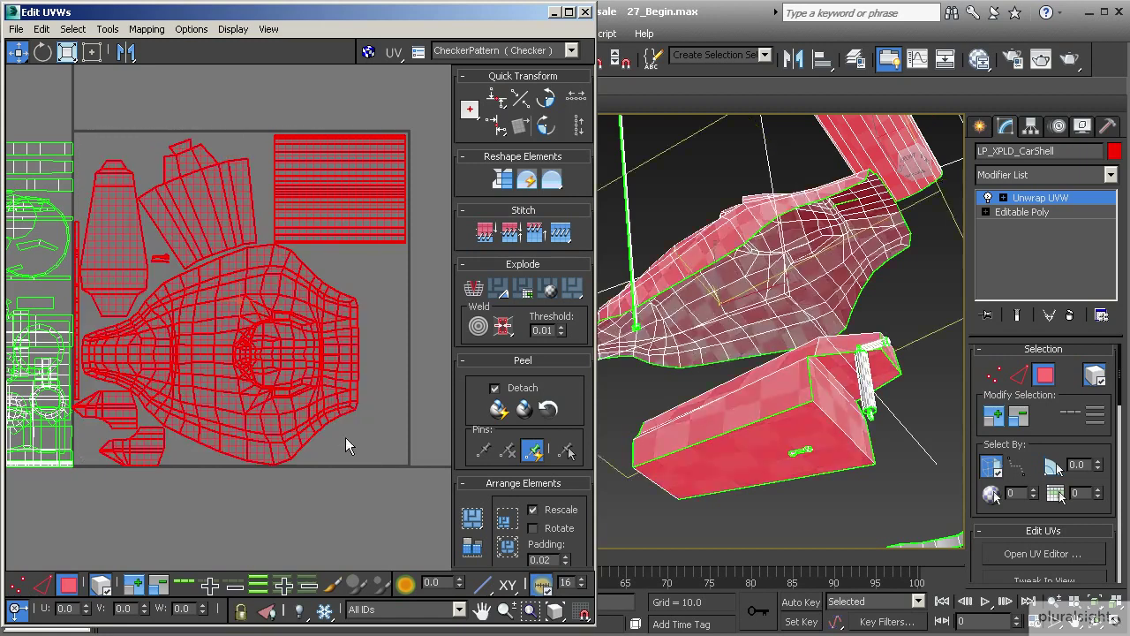
{"action": "left_click", "coordinate": [67, 52]}
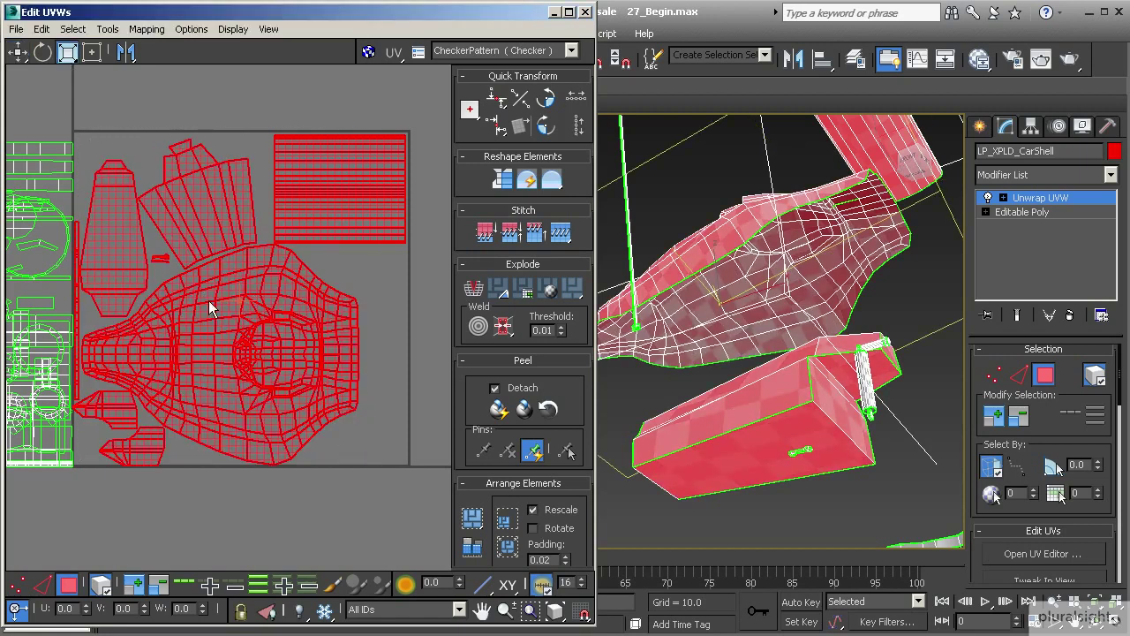
{"action": "left_click_drag", "start_coordinate": [209, 295], "coordinate": [214, 295]}
Step: Nudge the whole set of shell clusters slightly up and right to even the margins along the tile's edges
{"action": "left_click", "coordinate": [18, 53]}
{"action": "scroll", "coordinate": [123, 284], "scroll_direction": "up", "scroll_amount": 3}
{"action": "middle_click_drag", "start_coordinate": [123, 284], "coordinate": [245, 290]}
{"action": "scroll", "coordinate": [104, 286], "scroll_direction": "up", "scroll_amount": 3}
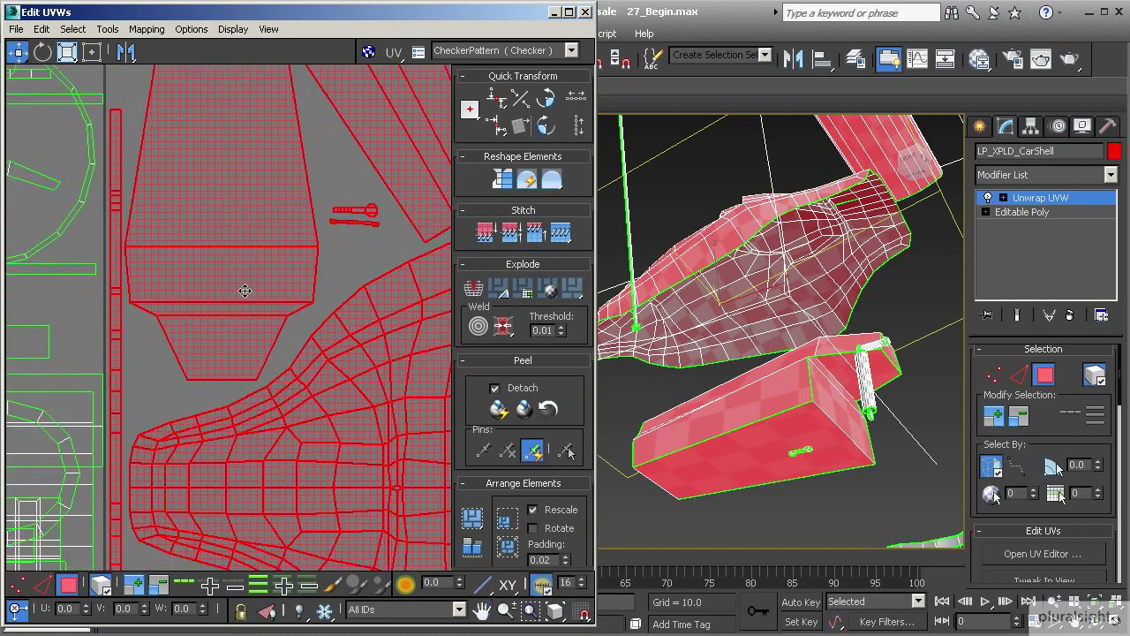
{"action": "scroll", "coordinate": [194, 295], "scroll_direction": "down", "scroll_amount": 6}
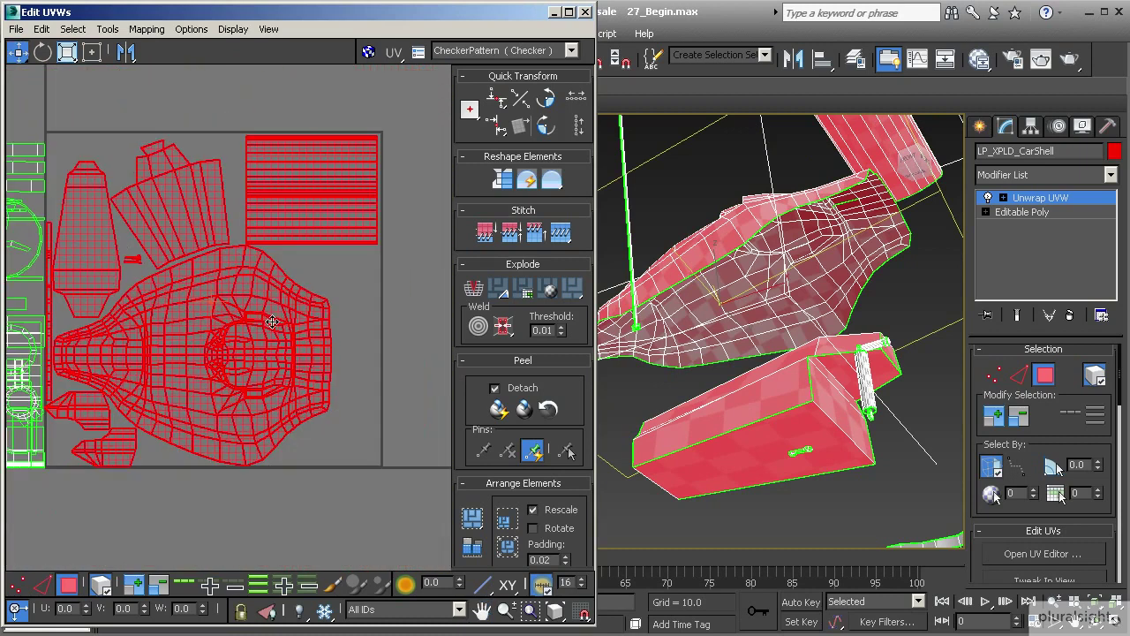
{"action": "middle_click_drag", "start_coordinate": [355, 204], "coordinate": [278, 300]}
{"action": "scroll", "coordinate": [277, 298], "scroll_direction": "up", "scroll_amount": 3}
{"action": "left_click_drag", "start_coordinate": [274, 278], "coordinate": [276, 276]}
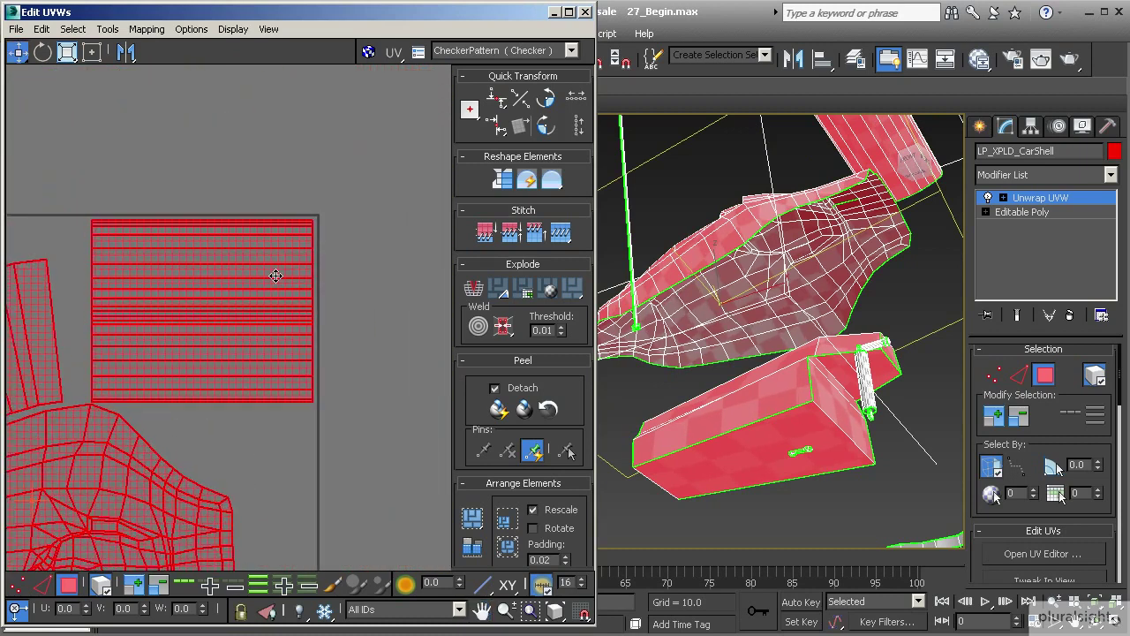
{"action": "scroll", "coordinate": [260, 318], "scroll_direction": "down", "scroll_amount": 4}
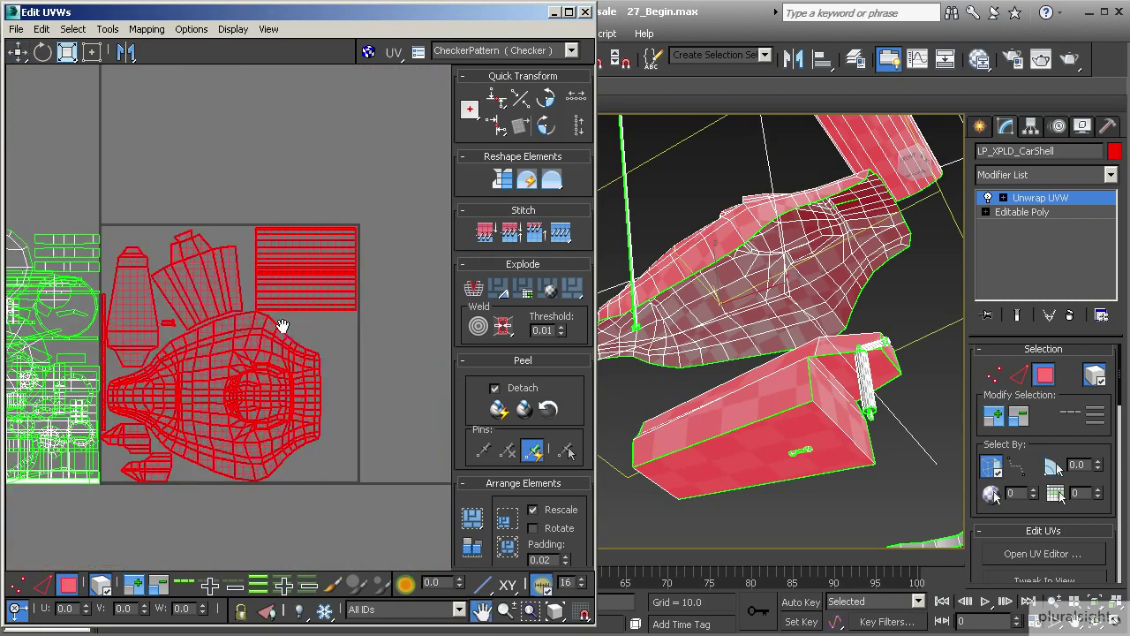
Step: Select all the shell's UV clusters in their tile and group them so their arrangement stays together
{"action": "left_click", "coordinate": [171, 187]}
{"action": "left_click_drag", "start_coordinate": [130, 258], "coordinate": [294, 433]}
{"action": "left_click_drag", "start_coordinate": [402, 466], "coordinate": [402, 465]}
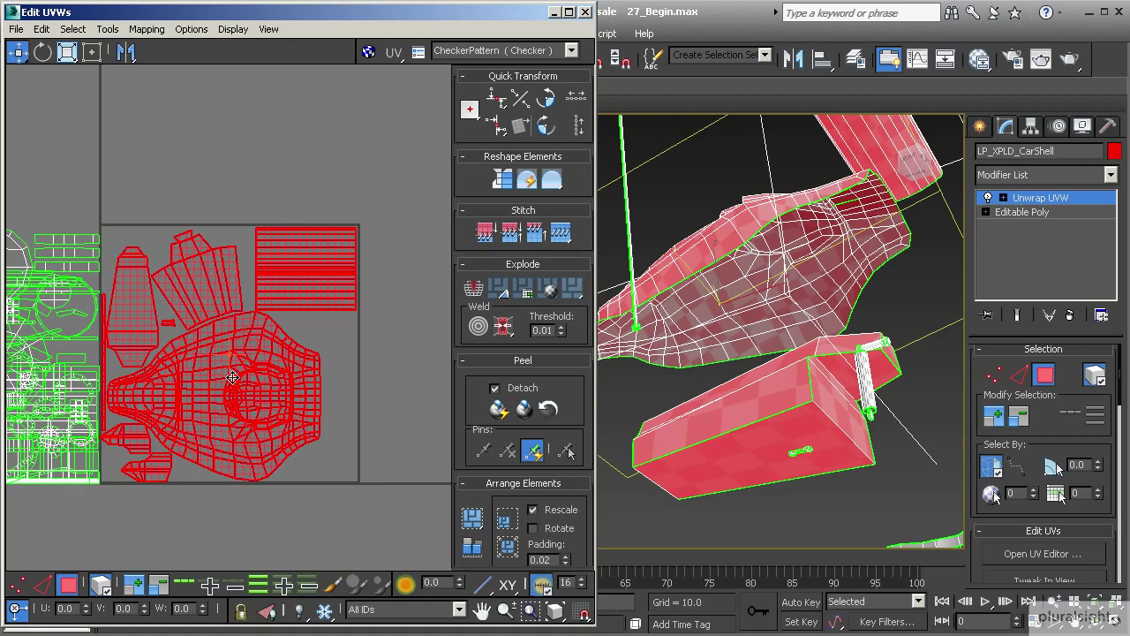
{"action": "scroll", "coordinate": [462, 421], "scroll_direction": "down", "scroll_amount": 3}
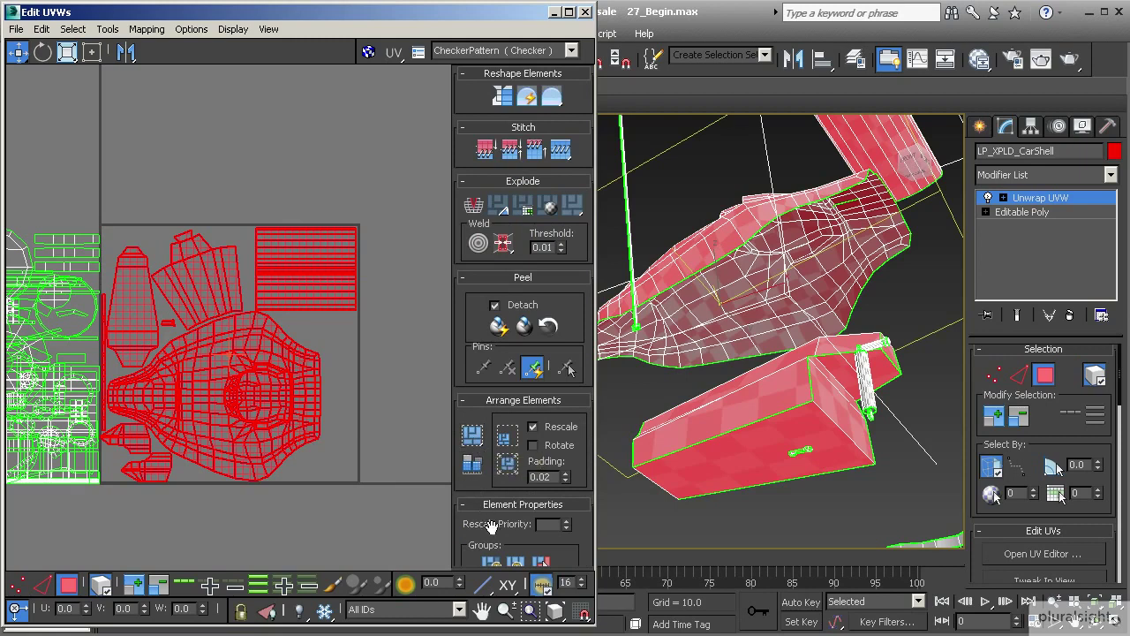
{"action": "scroll", "coordinate": [477, 487], "scroll_direction": "down", "scroll_amount": 2}
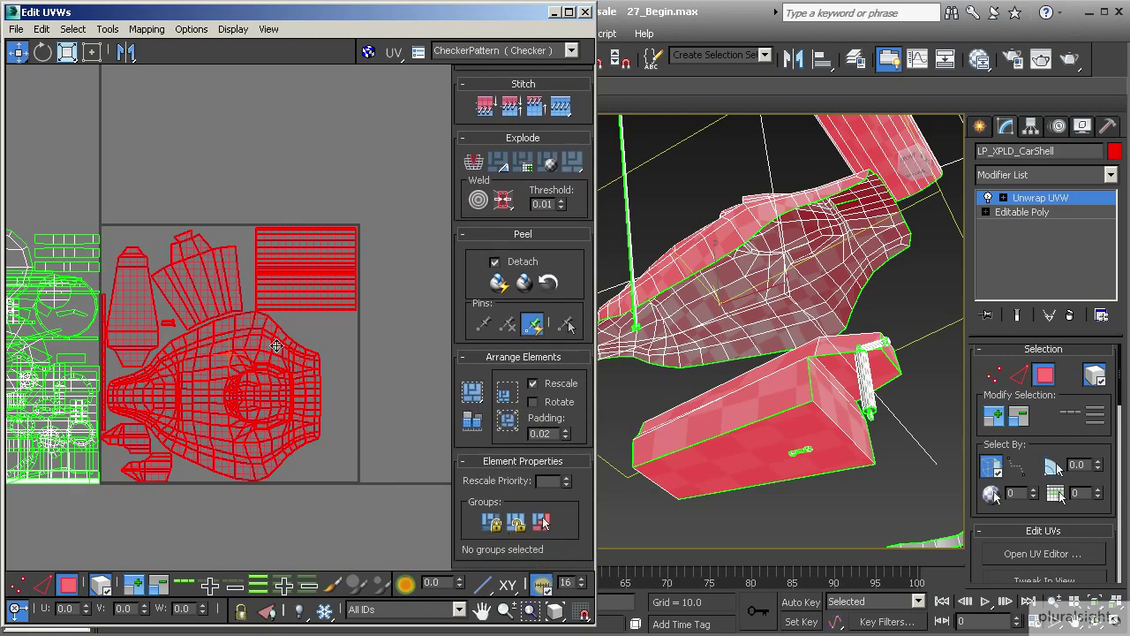
{"action": "middle_click_drag", "start_coordinate": [241, 344], "coordinate": [307, 318]}
{"action": "scroll", "coordinate": [307, 319], "scroll_direction": "down", "scroll_amount": 2}
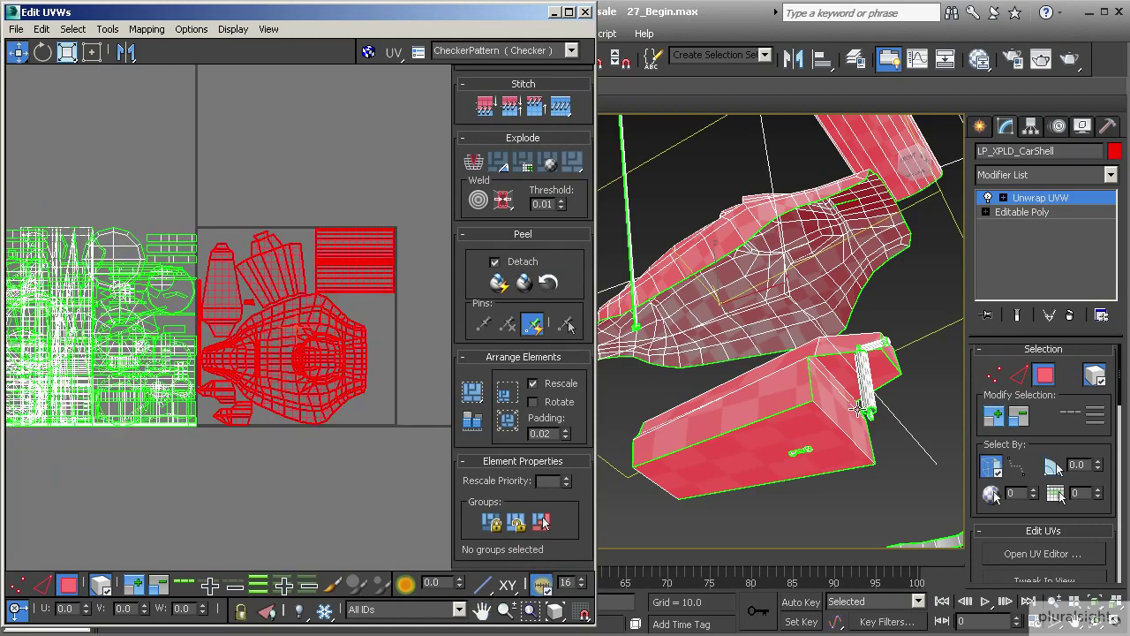
Step: Select the small curved bracket in the model, add the shell's main cluster, and expand the selection to the shell's whole group
{"action": "mouse_move", "coordinate": [749, 349]}
{"action": "middle_mouse_down", "text": "alt"}
{"action": "mouse_move", "coordinate": [876, 411]}
{"action": "mouse_move", "coordinate": [773, 387]}
{"action": "mouse_move", "coordinate": [793, 363]}
{"action": "mouse_move", "coordinate": [769, 367]}
{"action": "mouse_move", "coordinate": [847, 387]}
{"action": "mouse_move", "coordinate": [825, 390]}
{"action": "mouse_move", "coordinate": [760, 334]}
{"action": "mouse_move", "coordinate": [759, 355]}
{"action": "middle_mouse_up", "text": "alt"}
{"action": "scroll", "coordinate": [829, 389], "scroll_direction": "down", "scroll_amount": 2}
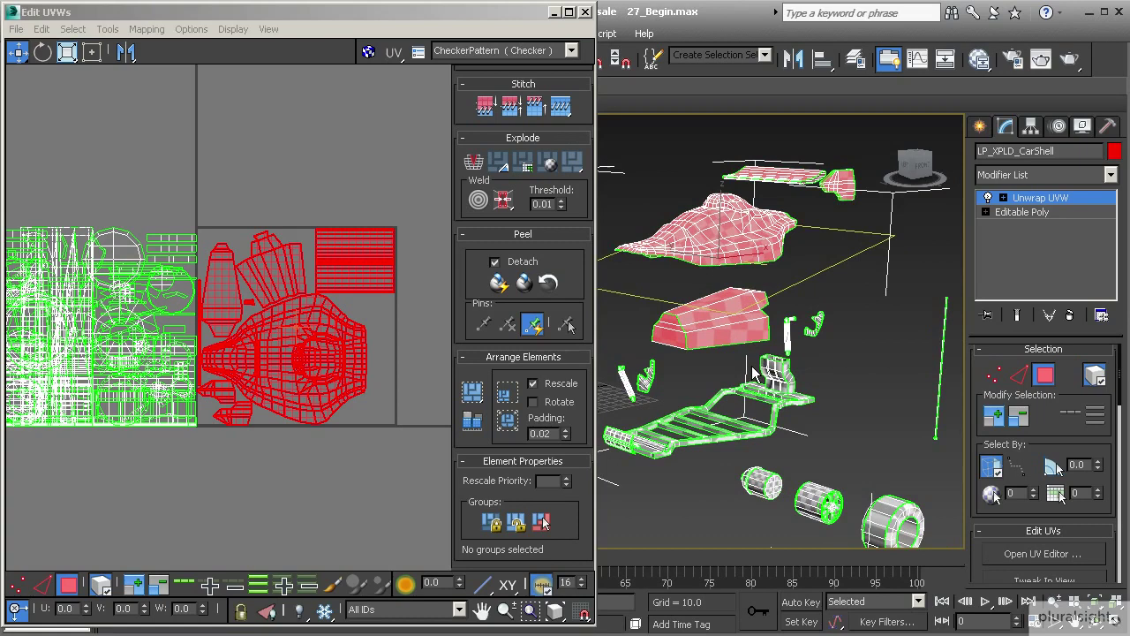
{"action": "middle_click_drag", "start_coordinate": [753, 373], "coordinate": [772, 359], "text": "alt"}
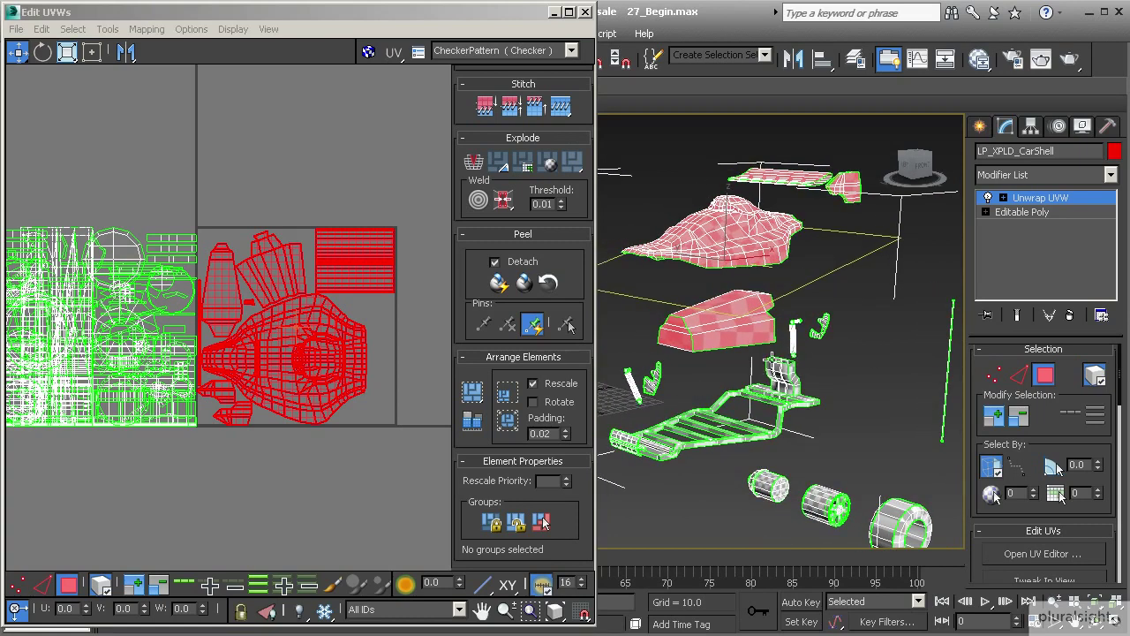
{"action": "left_click", "coordinate": [825, 326]}
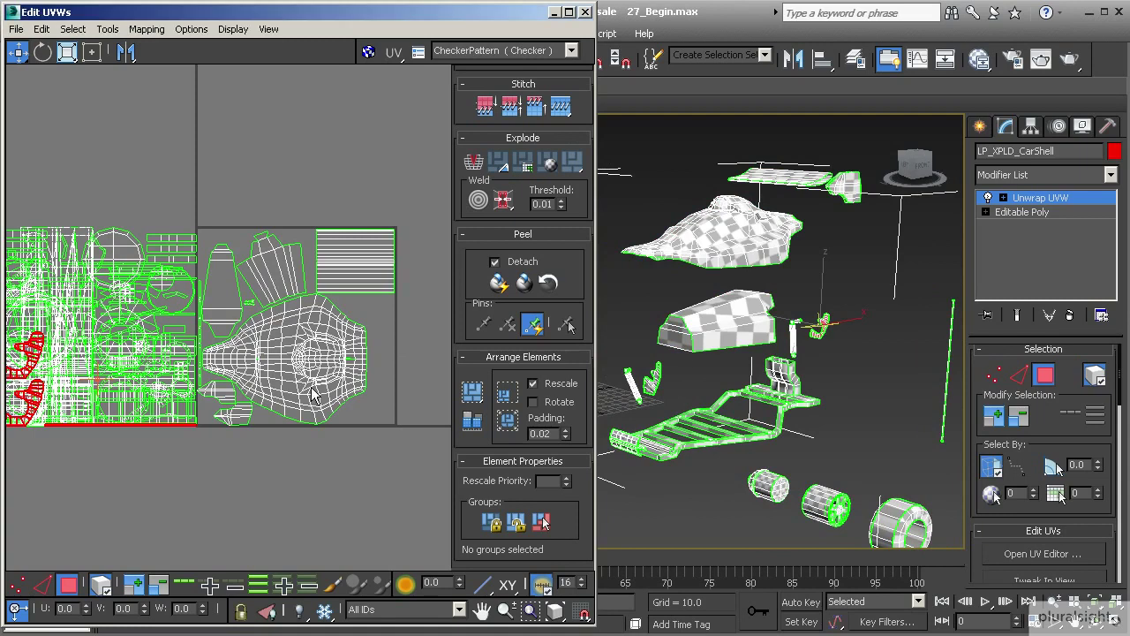
{"action": "middle_click_drag", "start_coordinate": [110, 390], "coordinate": [110, 390]}
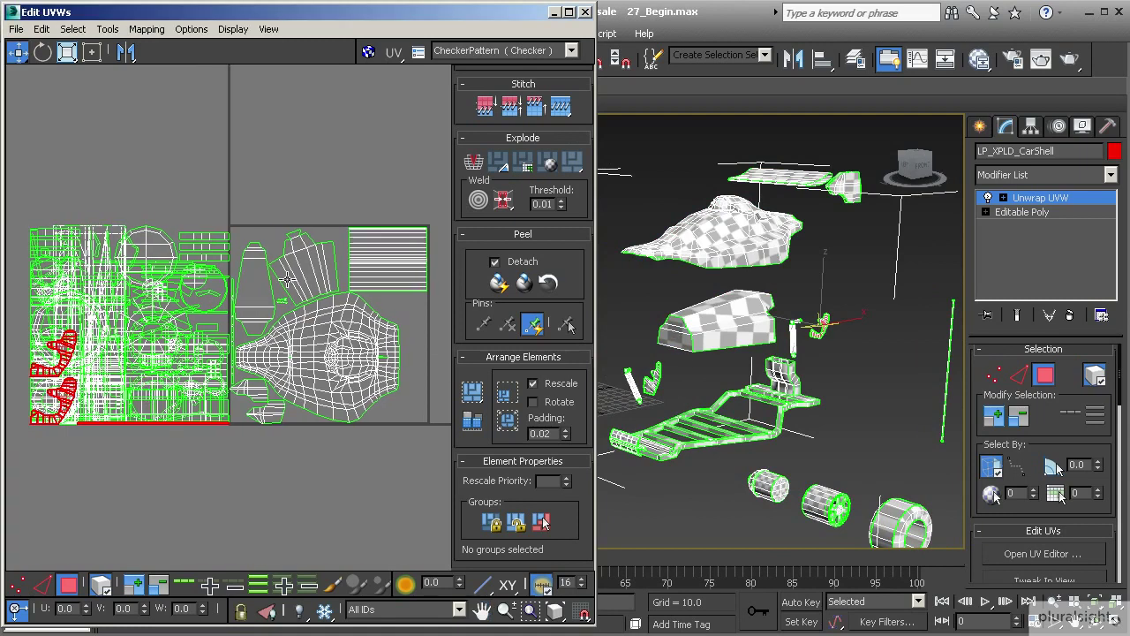
{"action": "left_click", "coordinate": [312, 335]}
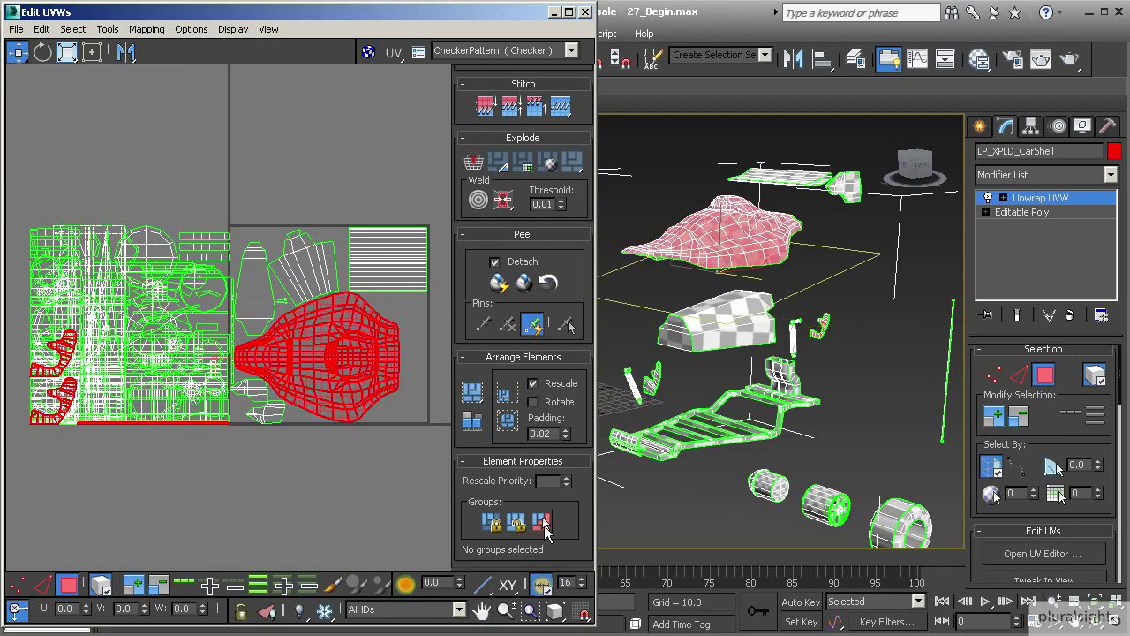
{"action": "left_click", "coordinate": [542, 523]}
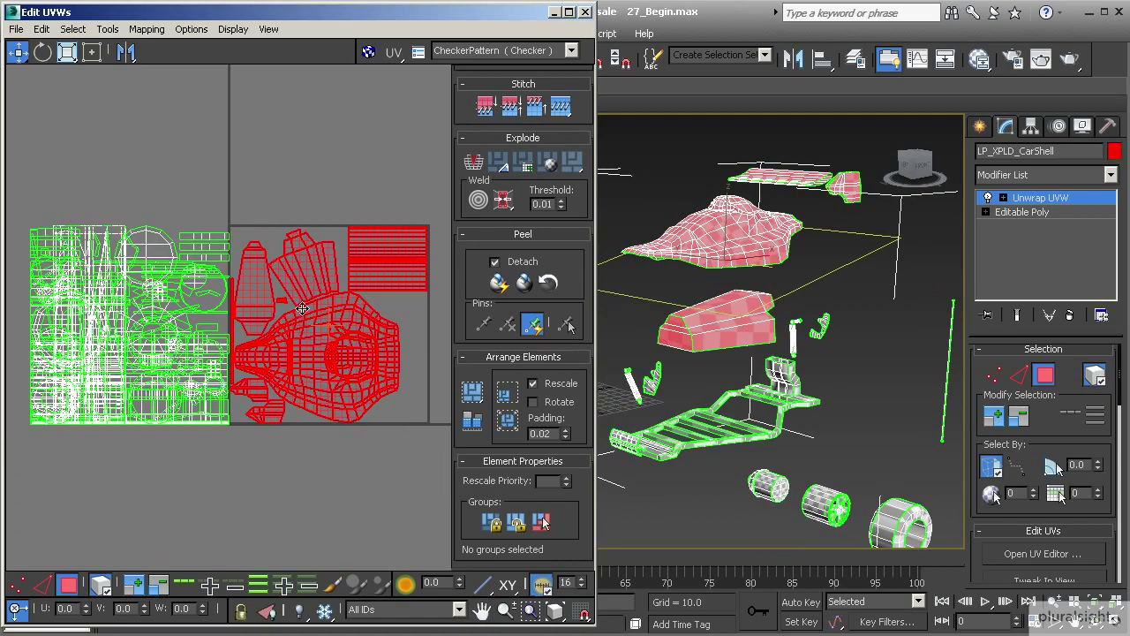
Step: Add the small curved bracket's UVs to the selected shell group and pack them together in the shell's tile
{"action": "left_click", "coordinate": [814, 333], "text": "ctrl"}
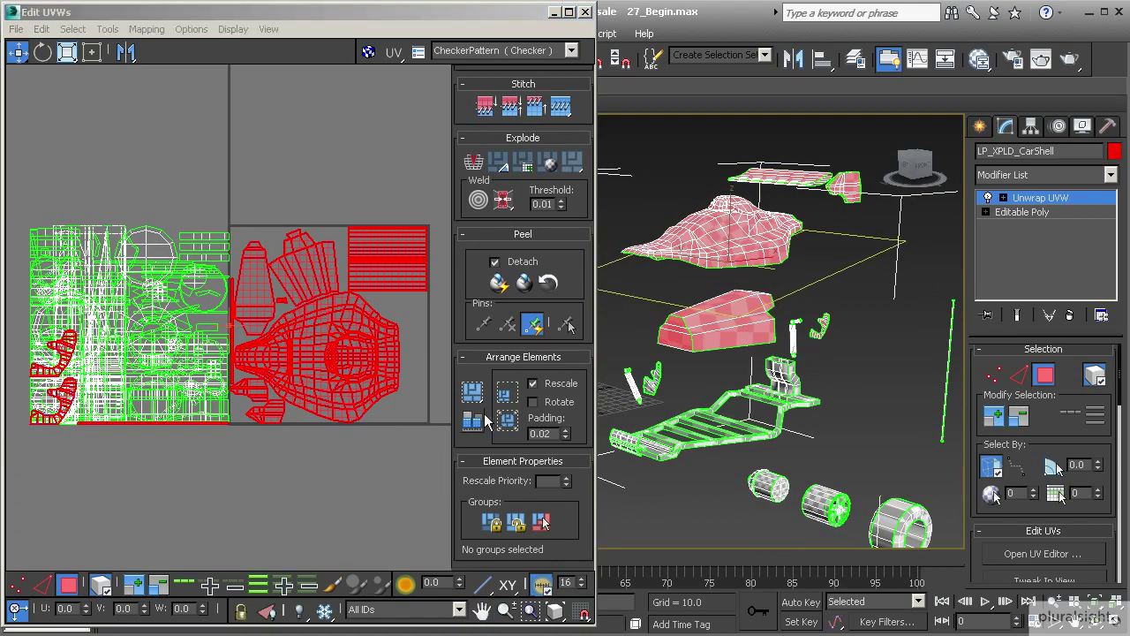
{"action": "left_click", "coordinate": [328, 420]}
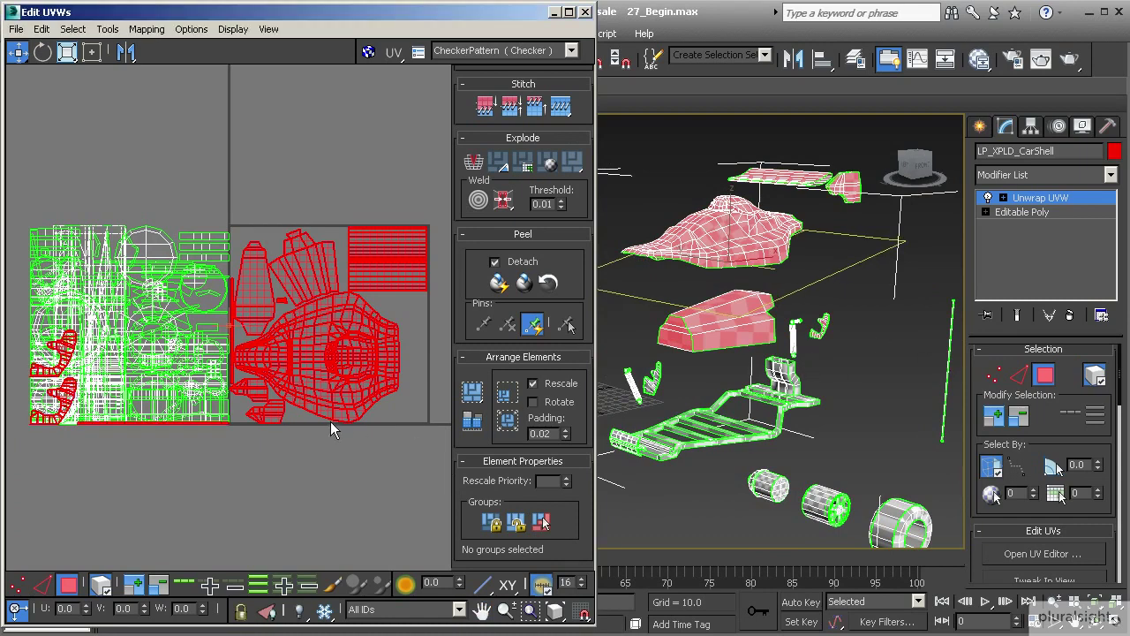
{"action": "left_click", "coordinate": [471, 393]}
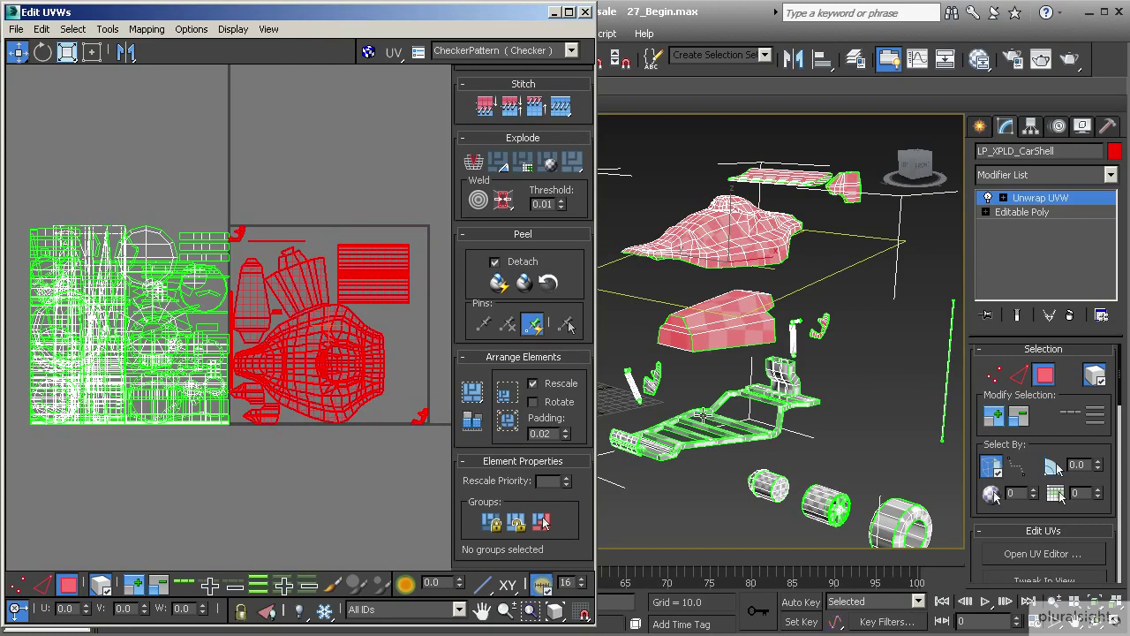
Step: Select the small curved bracket's clusters with the thin strip and move them to the tile's lower-right corner, beside the main shell cluster
{"action": "scroll", "coordinate": [811, 353], "scroll_direction": "up", "scroll_amount": 6}
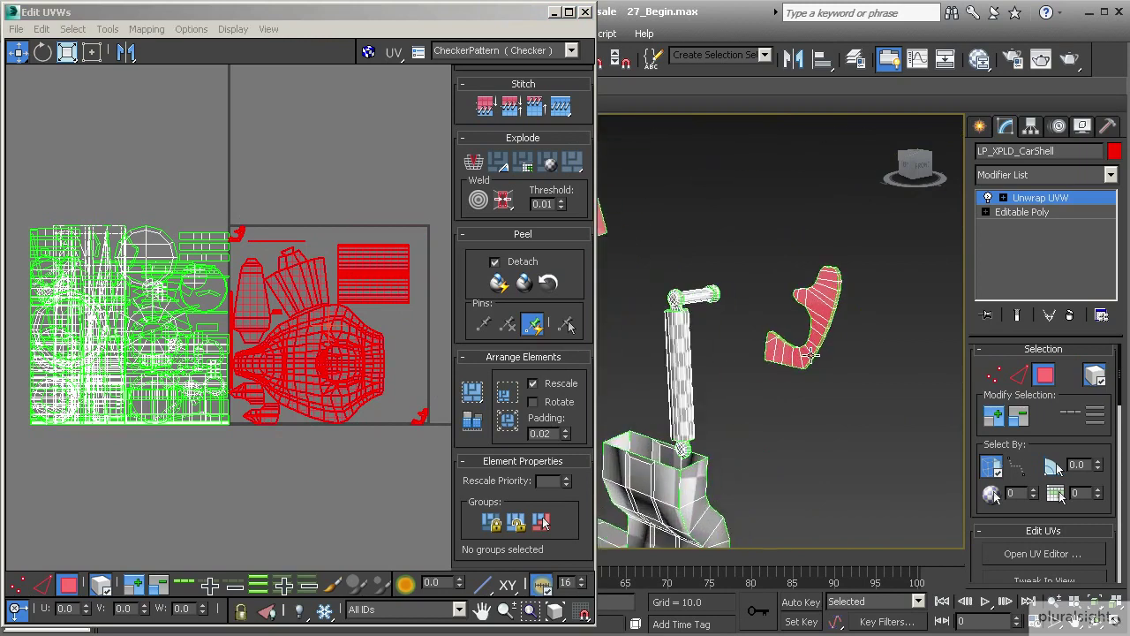
{"action": "scroll", "coordinate": [810, 353], "scroll_direction": "up", "scroll_amount": 3}
{"action": "scroll", "coordinate": [801, 328], "scroll_direction": "down", "scroll_amount": 5}
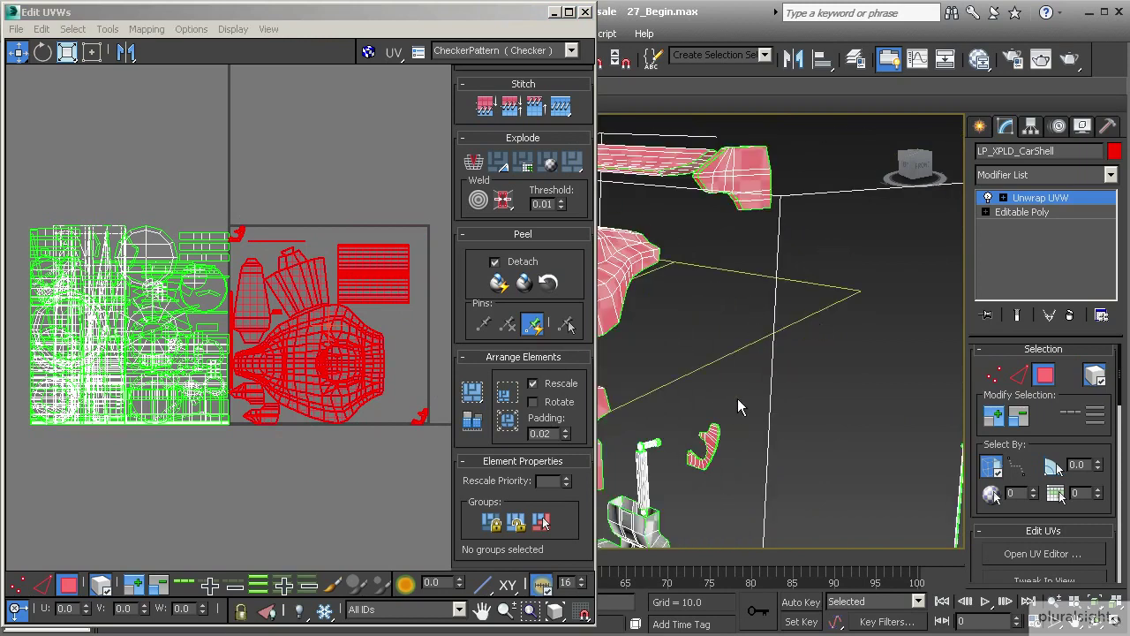
{"action": "scroll", "coordinate": [741, 362], "scroll_direction": "up", "scroll_amount": 8}
{"action": "middle_click_drag", "start_coordinate": [818, 290], "coordinate": [911, 420]}
{"action": "scroll", "coordinate": [725, 406], "scroll_direction": "down", "scroll_amount": 8}
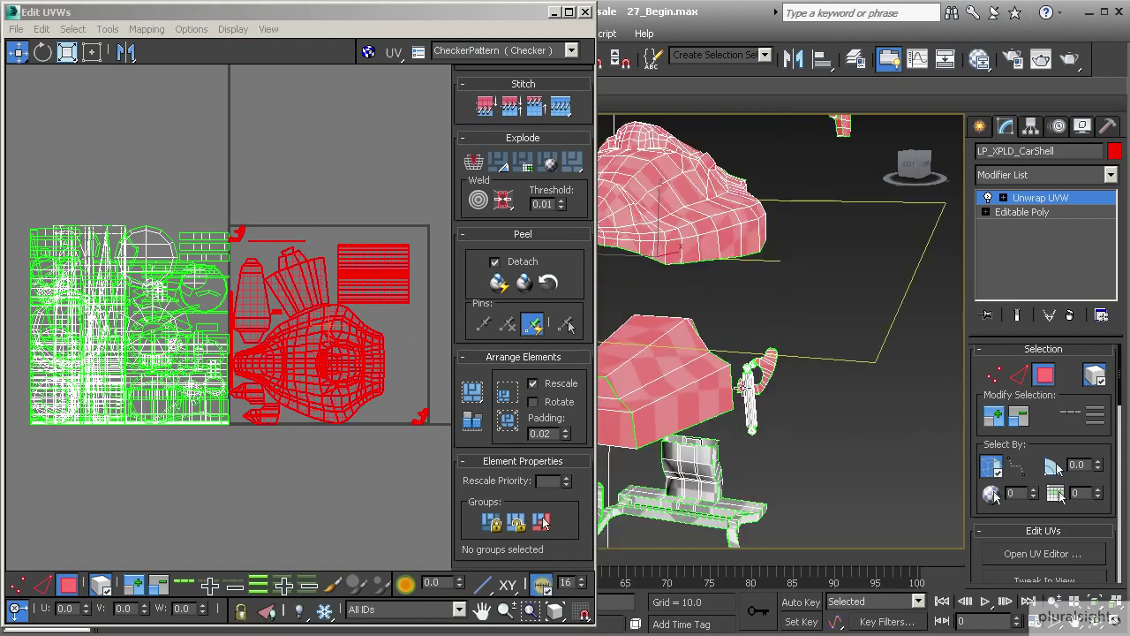
{"action": "left_click", "coordinate": [288, 312]}
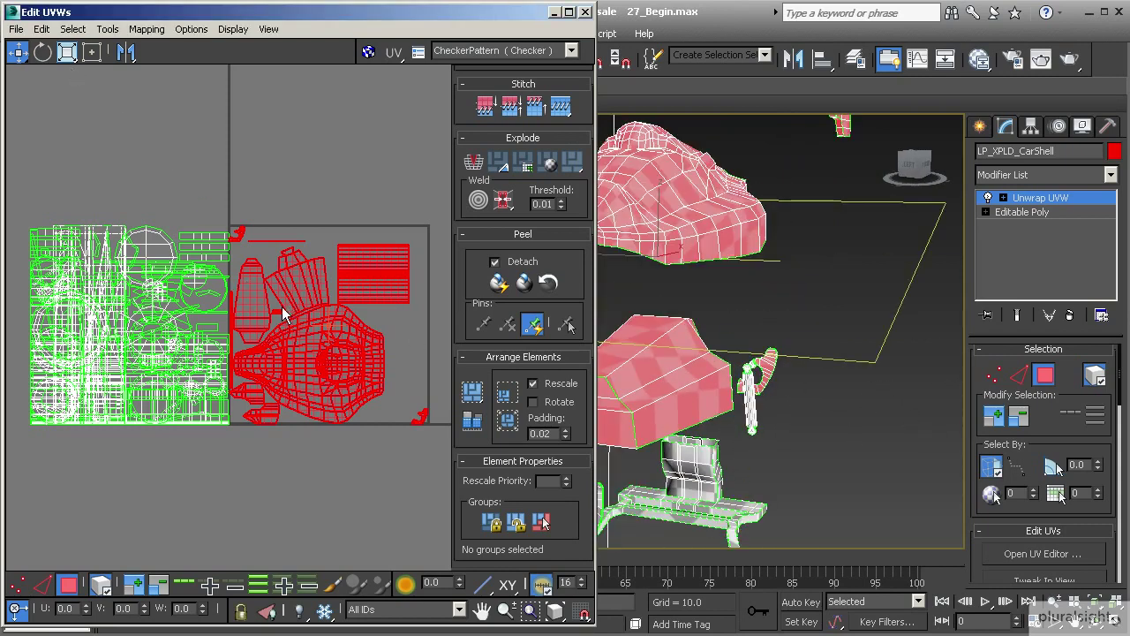
{"action": "scroll", "coordinate": [240, 265], "scroll_direction": "up", "scroll_amount": 4}
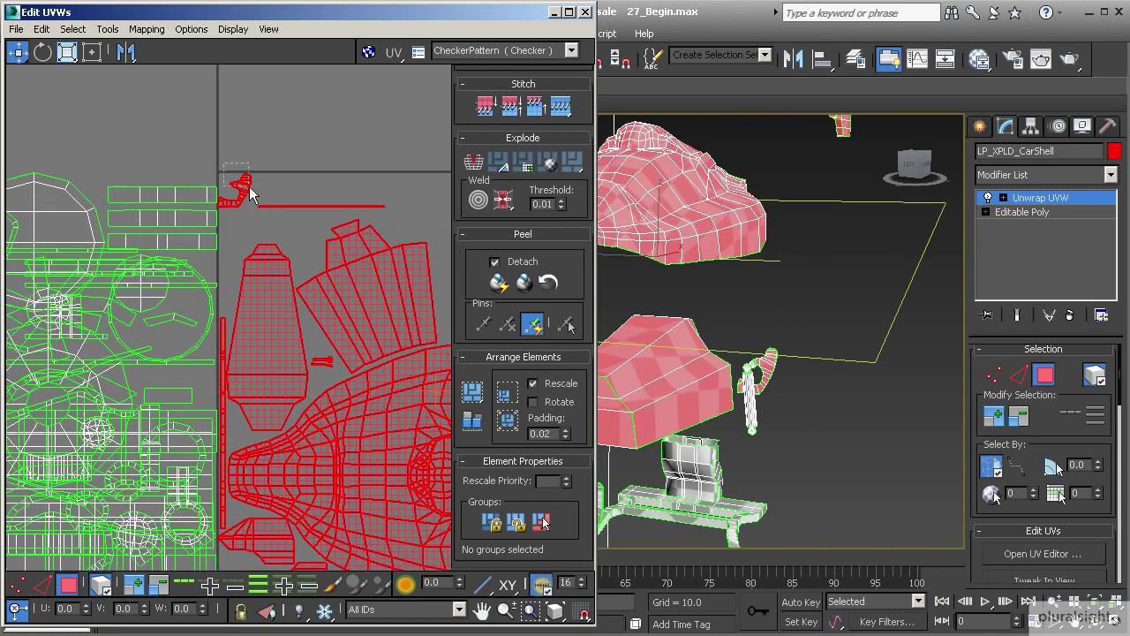
{"action": "left_click", "coordinate": [273, 206]}
{"action": "left_click_drag", "start_coordinate": [271, 207], "coordinate": [301, 211]}
{"action": "scroll", "coordinate": [241, 283], "scroll_direction": "down", "scroll_amount": 5}
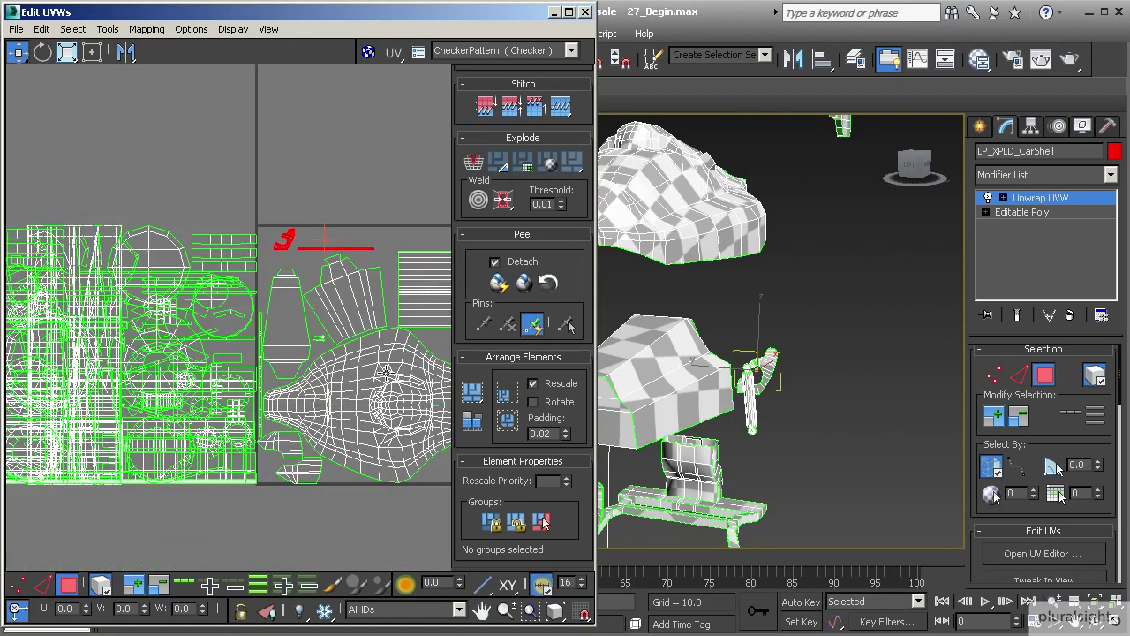
{"action": "left_click_drag", "start_coordinate": [234, 273], "coordinate": [351, 406]}
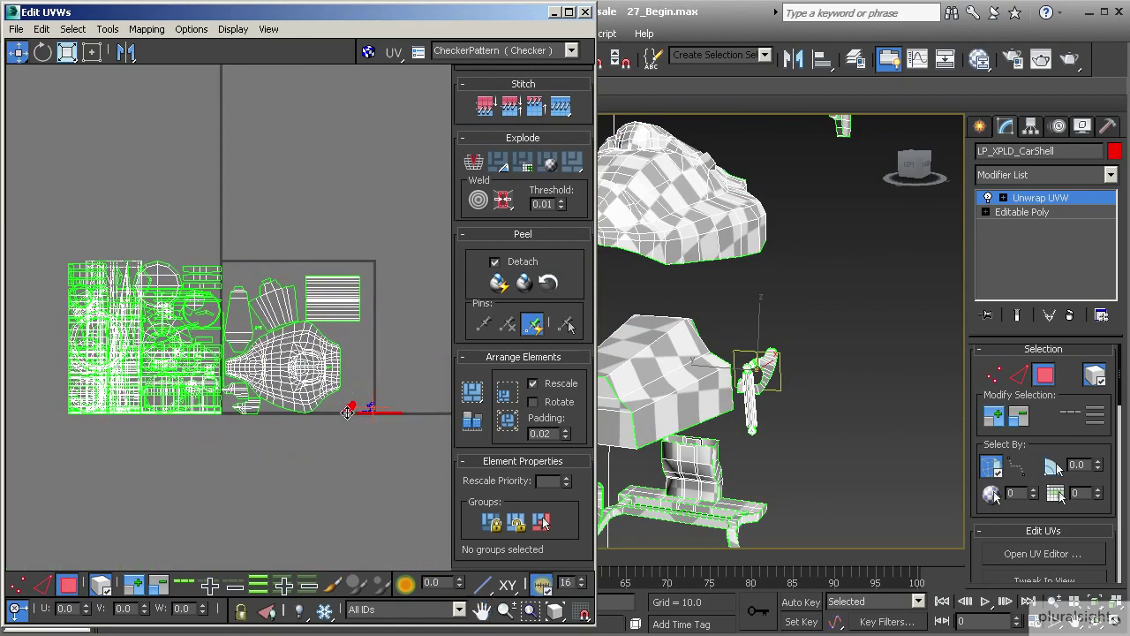
Step: Place the second curved bracket cluster beside the first and shift the thin strip beneath both of them
{"action": "scroll", "coordinate": [353, 402], "scroll_direction": "up", "scroll_amount": 8}
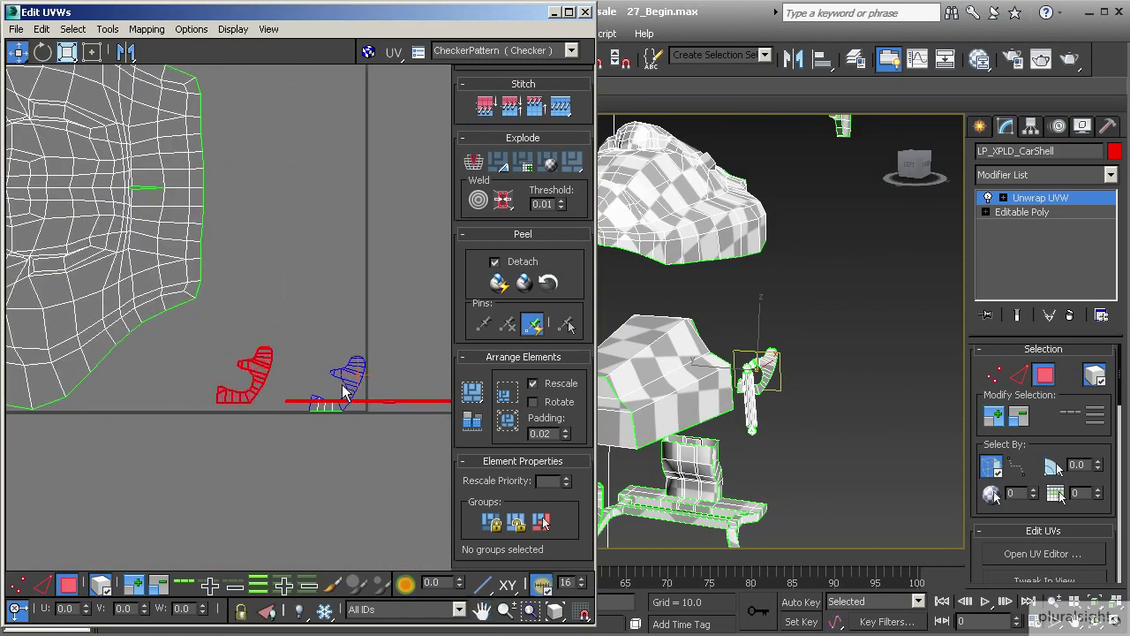
{"action": "left_click_drag", "start_coordinate": [344, 382], "coordinate": [294, 371]}
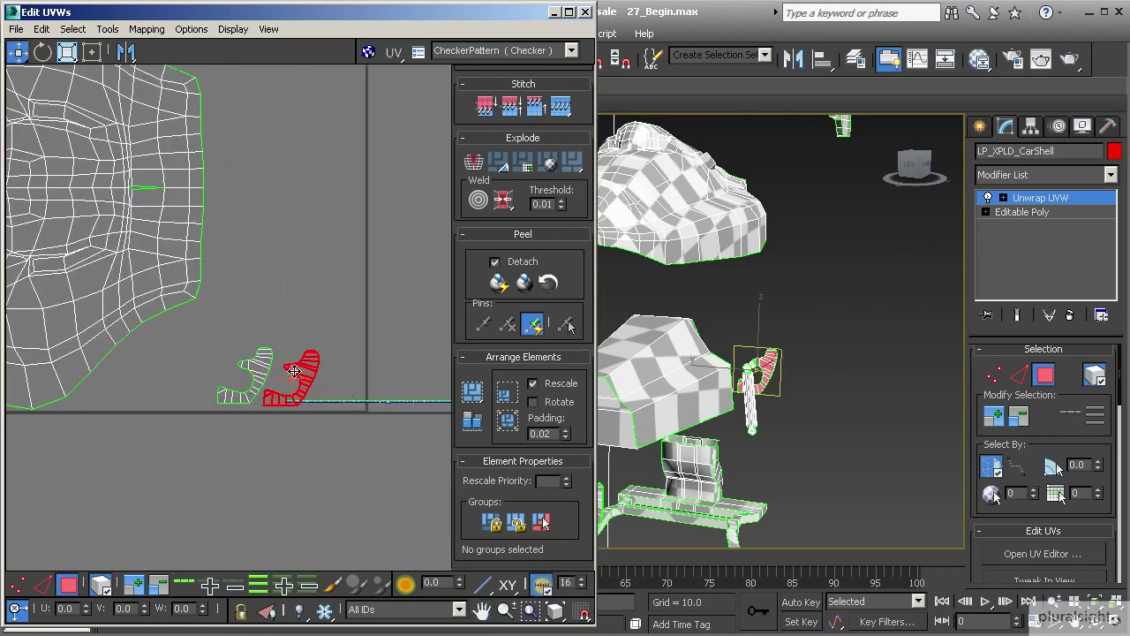
{"action": "left_click", "coordinate": [334, 401]}
{"action": "left_click_drag", "start_coordinate": [335, 401], "coordinate": [267, 408]}
Step: Nudge the two curved bracket clusters so they sit close together just above the thin strip
{"action": "left_click_drag", "start_coordinate": [216, 359], "coordinate": [432, 415]}
{"action": "scroll", "coordinate": [271, 401], "scroll_direction": "up", "scroll_amount": 8}
{"action": "mouse_move", "coordinate": [163, 377]}
{"action": "middle_mouse_down"}
{"action": "mouse_move", "coordinate": [165, 392]}
{"action": "mouse_move", "coordinate": [164, 379]}
{"action": "mouse_move", "coordinate": [144, 373]}
{"action": "middle_mouse_up"}
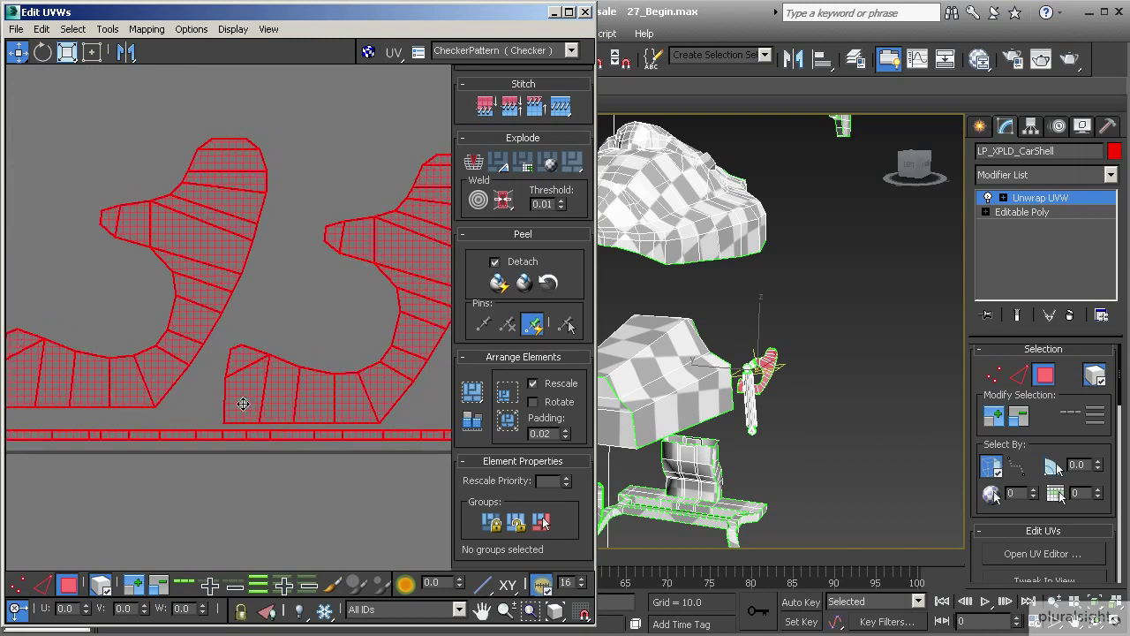
{"action": "left_click", "coordinate": [209, 396]}
{"action": "mouse_move", "coordinate": [167, 369]}
{"action": "left_mouse_down"}
{"action": "mouse_move", "coordinate": [179, 383]}
{"action": "mouse_move", "coordinate": [164, 384]}
{"action": "left_mouse_up"}
{"action": "middle_click_drag", "start_coordinate": [164, 384], "coordinate": [231, 354]}
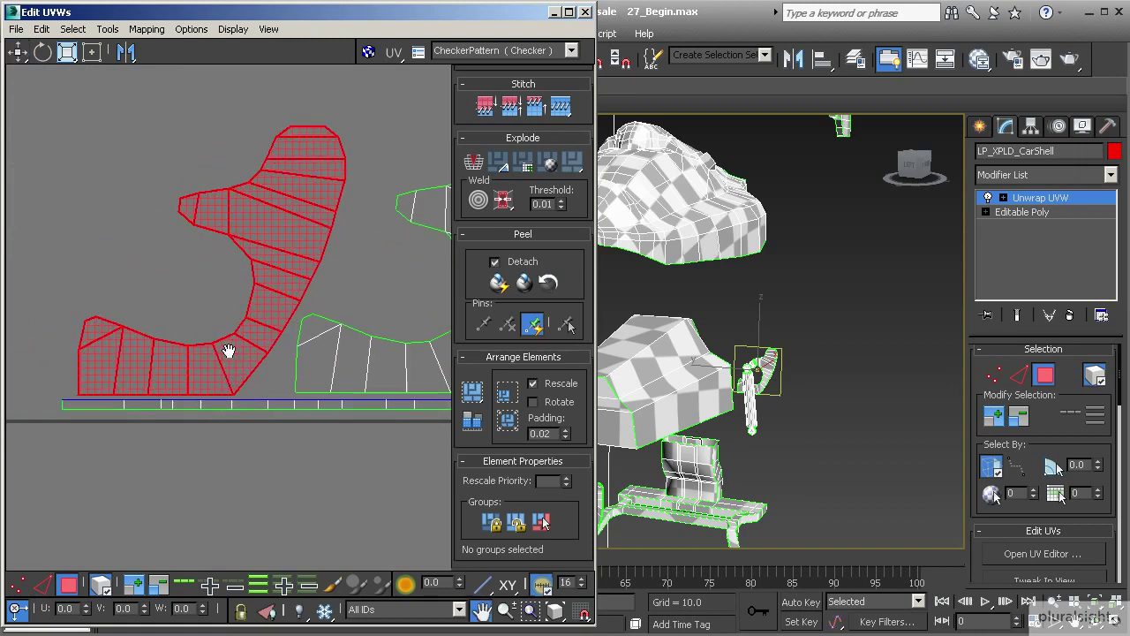
{"action": "left_click_drag", "start_coordinate": [158, 364], "coordinate": [145, 365]}
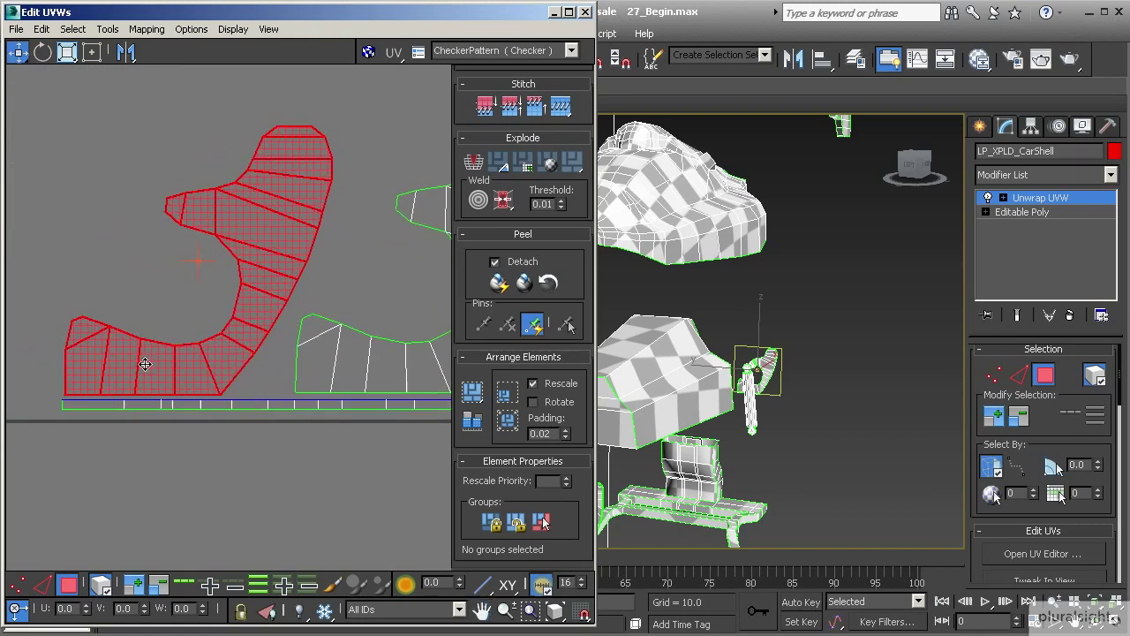
{"action": "left_click", "coordinate": [313, 355]}
{"action": "left_click_drag", "start_coordinate": [312, 356], "coordinate": [313, 360]}
Step: Select both bracket clusters with the strip and move them together toward the main shell cluster's lower-right edge, inside the tile
{"action": "scroll", "coordinate": [312, 360], "scroll_direction": "down", "scroll_amount": 5}
{"action": "left_click_drag", "start_coordinate": [165, 302], "coordinate": [301, 378]}
{"action": "left_click_drag", "start_coordinate": [235, 349], "coordinate": [107, 310]}
{"action": "left_click", "coordinate": [67, 52]}
{"action": "left_click", "coordinate": [17, 51]}
{"action": "key", "text": "z"}
{"action": "scroll", "coordinate": [733, 446], "scroll_direction": "up", "scroll_amount": 5}
{"action": "scroll", "coordinate": [750, 369], "scroll_direction": "down", "scroll_amount": 8}
{"action": "middle_click_drag", "start_coordinate": [703, 330], "coordinate": [671, 397]}
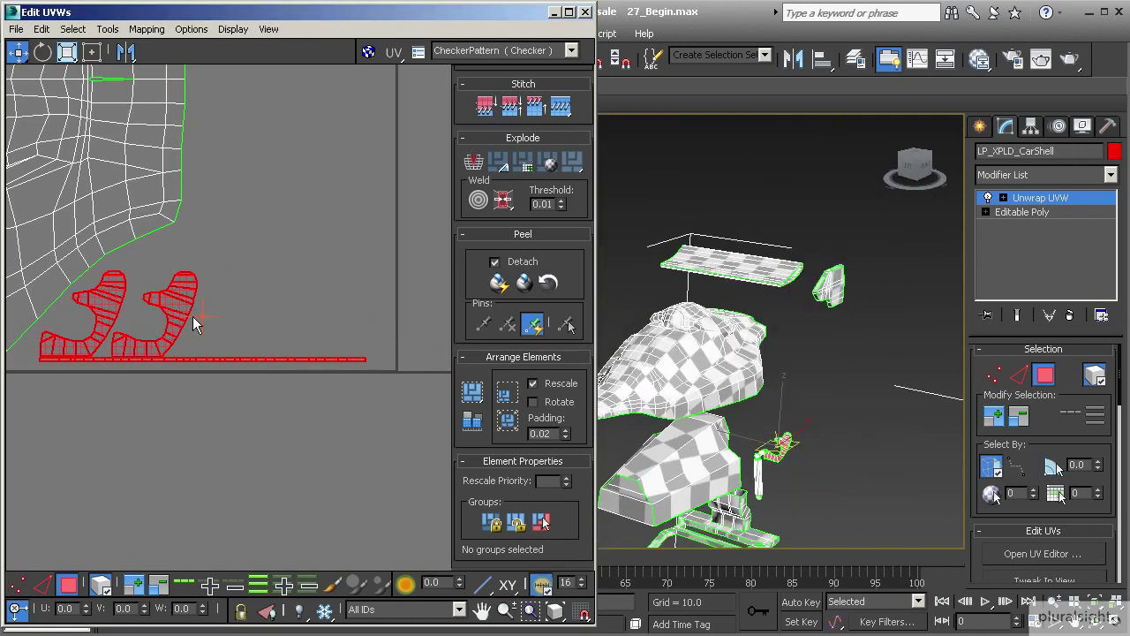
Step: Select all of the shell's clusters in the tile, reposition them and scale them up together to fill the tile
{"action": "scroll", "coordinate": [209, 332], "scroll_direction": "down", "scroll_amount": 8}
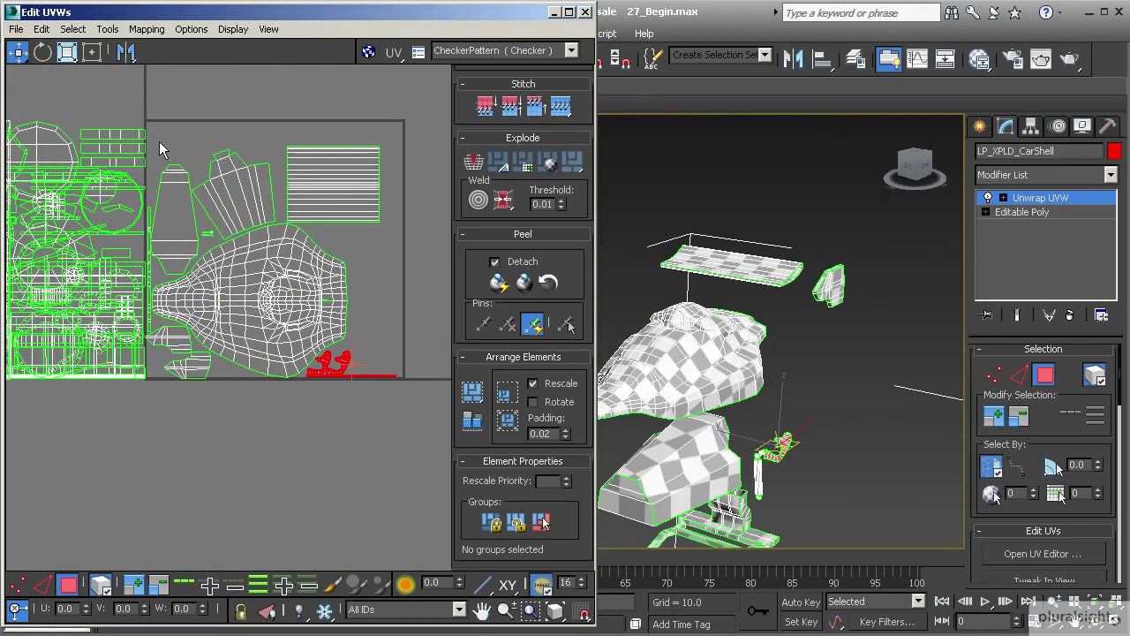
{"action": "left_click_drag", "start_coordinate": [149, 139], "coordinate": [330, 373]}
{"action": "left_click_drag", "start_coordinate": [381, 413], "coordinate": [394, 406]}
{"action": "scroll", "coordinate": [277, 323], "scroll_direction": "up", "scroll_amount": 3}
{"action": "middle_click_drag", "start_coordinate": [277, 323], "coordinate": [218, 336]}
{"action": "scroll", "coordinate": [288, 323], "scroll_direction": "up", "scroll_amount": 1}
{"action": "scroll", "coordinate": [343, 327], "scroll_direction": "down", "scroll_amount": 1}
{"action": "left_click", "coordinate": [67, 52]}
{"action": "left_click_drag", "start_coordinate": [177, 192], "coordinate": [207, 147]}
{"action": "left_click", "coordinate": [18, 52]}
{"action": "left_click", "coordinate": [67, 51]}
{"action": "left_click_drag", "start_coordinate": [139, 151], "coordinate": [143, 151]}
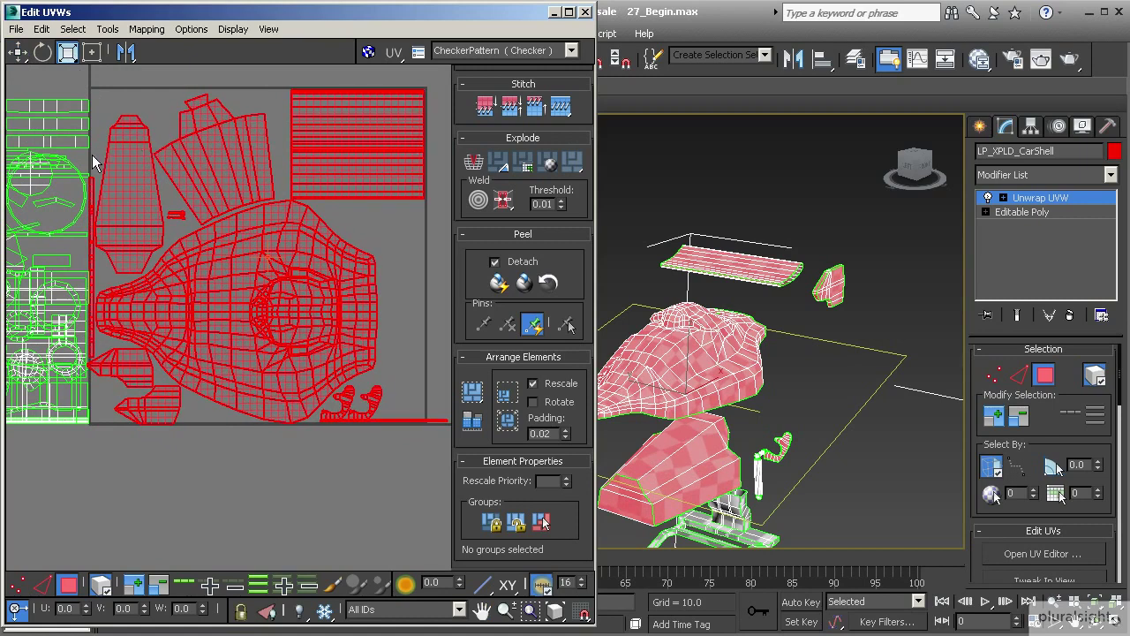
{"action": "left_click", "coordinate": [17, 52]}
Step: Inspect the enlarged clusters along the tile's edges, checking the margins and any overlaps with the border
{"action": "scroll", "coordinate": [86, 208], "scroll_direction": "up", "scroll_amount": 3}
{"action": "scroll", "coordinate": [105, 242], "scroll_direction": "up", "scroll_amount": 2}
{"action": "scroll", "coordinate": [93, 214], "scroll_direction": "up", "scroll_amount": 1}
{"action": "middle_click_drag", "start_coordinate": [89, 222], "coordinate": [139, 271]}
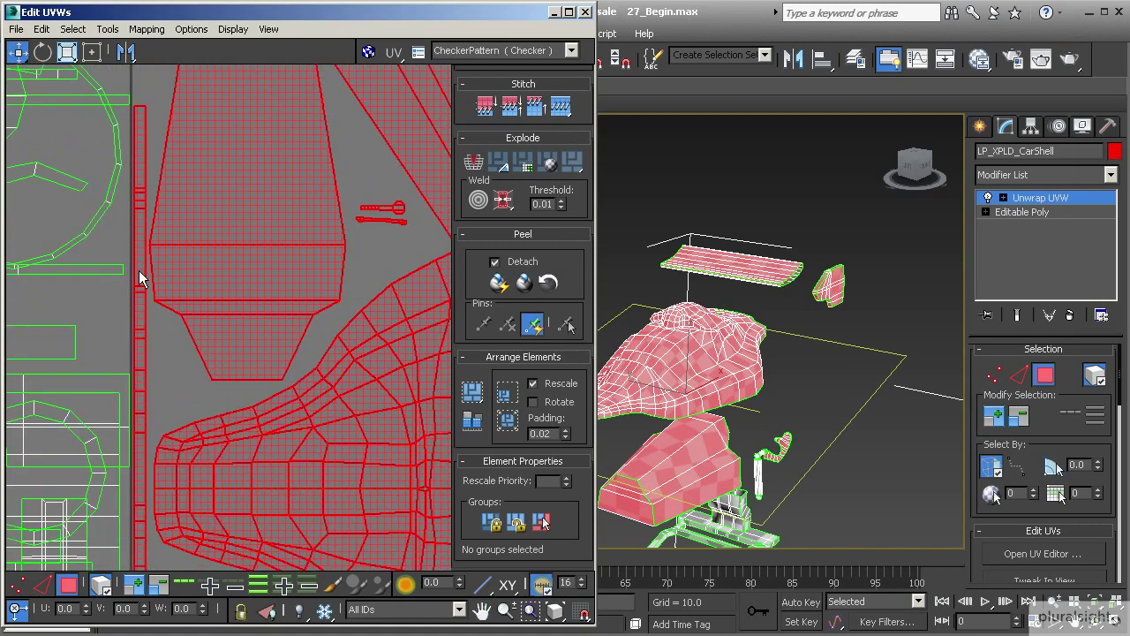
{"action": "scroll", "coordinate": [168, 327], "scroll_direction": "down", "scroll_amount": 3}
{"action": "scroll", "coordinate": [281, 240], "scroll_direction": "down", "scroll_amount": 1}
{"action": "middle_click_drag", "start_coordinate": [281, 240], "coordinate": [118, 260]}
{"action": "middle_click_drag", "start_coordinate": [328, 230], "coordinate": [222, 249]}
{"action": "scroll", "coordinate": [291, 244], "scroll_direction": "up", "scroll_amount": 3}
{"action": "scroll", "coordinate": [285, 342], "scroll_direction": "down", "scroll_amount": 2}
{"action": "scroll", "coordinate": [275, 364], "scroll_direction": "down", "scroll_amount": 2}
{"action": "middle_click_drag", "start_coordinate": [254, 396], "coordinate": [281, 171]}
{"action": "scroll", "coordinate": [314, 347], "scroll_direction": "up", "scroll_amount": 3}
{"action": "middle_click_drag", "start_coordinate": [230, 415], "coordinate": [488, 336]}
{"action": "middle_click_drag", "start_coordinate": [200, 329], "coordinate": [253, 318]}
{"action": "scroll", "coordinate": [257, 323], "scroll_direction": "up", "scroll_amount": 2}
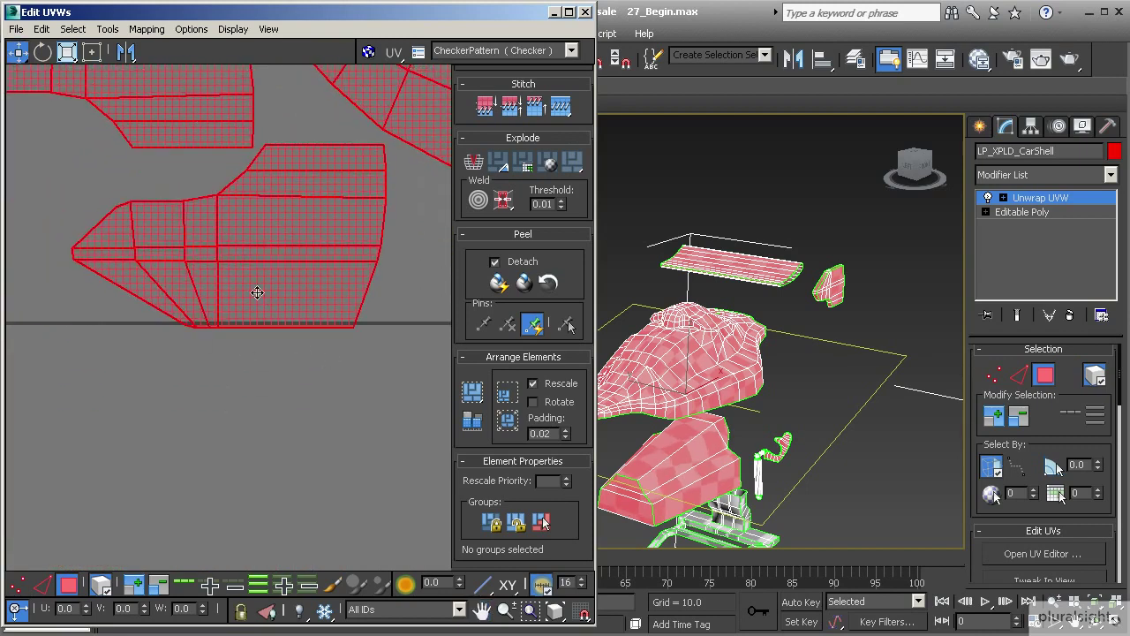
Step: Nudge the lower end-plate cluster slightly to the right along the tile's bottom edge
{"action": "left_click", "coordinate": [229, 354]}
{"action": "left_click", "coordinate": [234, 287]}
{"action": "left_click_drag", "start_coordinate": [235, 288], "coordinate": [241, 288]}
Step: Slide the thin strip left so it lies inside the tile along the bottom edge, below the curved brackets
{"action": "scroll", "coordinate": [265, 287], "scroll_direction": "down", "scroll_amount": 3}
{"action": "middle_click_drag", "start_coordinate": [277, 291], "coordinate": [215, 312]}
{"action": "scroll", "coordinate": [265, 314], "scroll_direction": "up", "scroll_amount": 2}
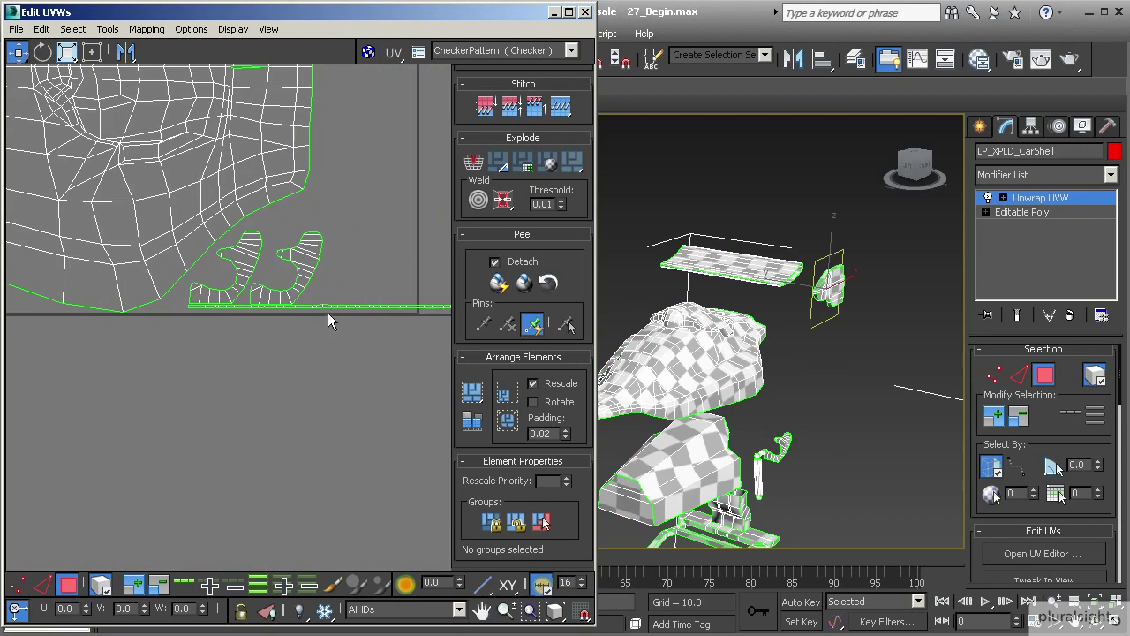
{"action": "left_click_drag", "start_coordinate": [328, 306], "coordinate": [280, 309]}
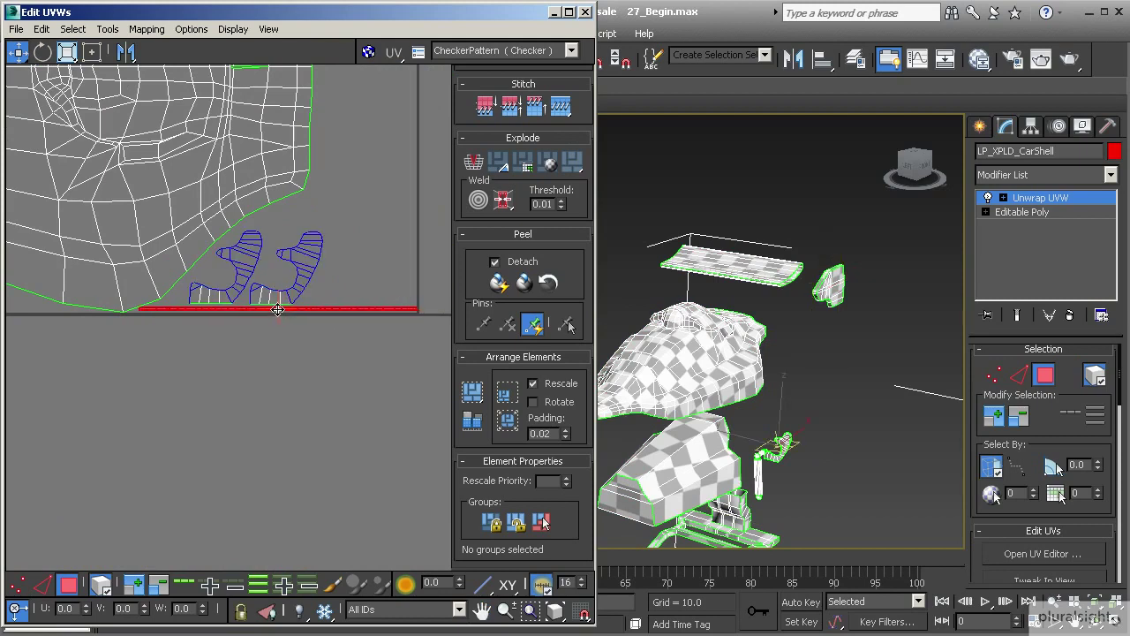
{"action": "scroll", "coordinate": [187, 310], "scroll_direction": "up", "scroll_amount": 4}
{"action": "middle_click_drag", "start_coordinate": [171, 320], "coordinate": [247, 319]}
{"action": "left_click_drag", "start_coordinate": [248, 319], "coordinate": [234, 320]}
Step: Move both curved bracket clusters down and left to tuck them between the main shell cluster and the strip
{"action": "scroll", "coordinate": [298, 280], "scroll_direction": "down", "scroll_amount": 3}
{"action": "scroll", "coordinate": [362, 254], "scroll_direction": "up", "scroll_amount": 1}
{"action": "left_click_drag", "start_coordinate": [258, 248], "coordinate": [243, 284]}
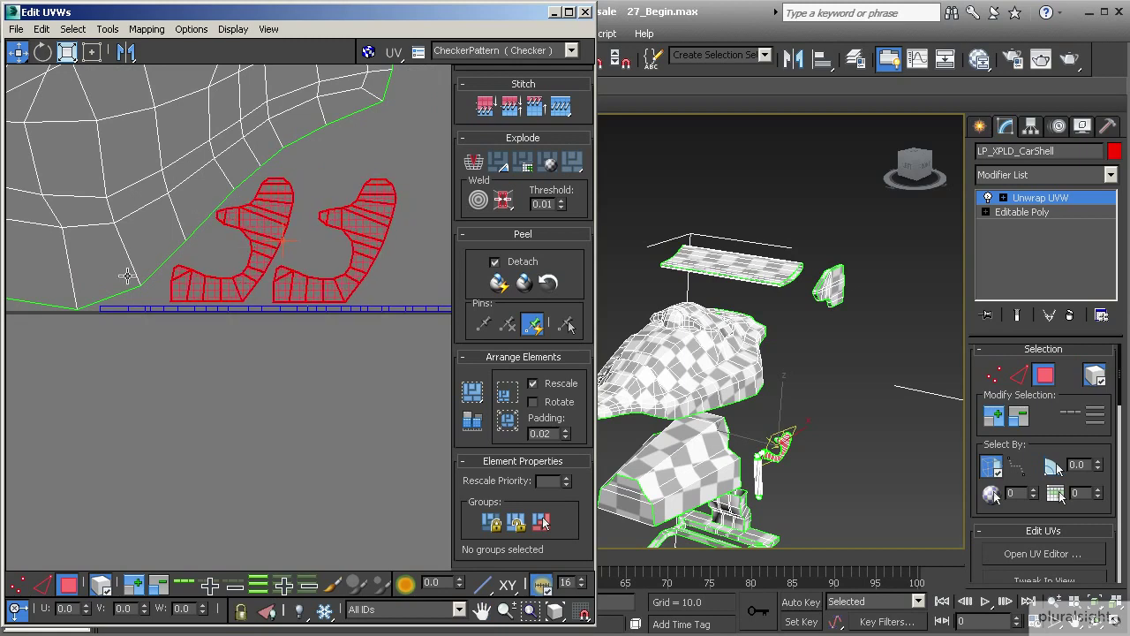
{"action": "middle_click_drag", "start_coordinate": [349, 233], "coordinate": [206, 302]}
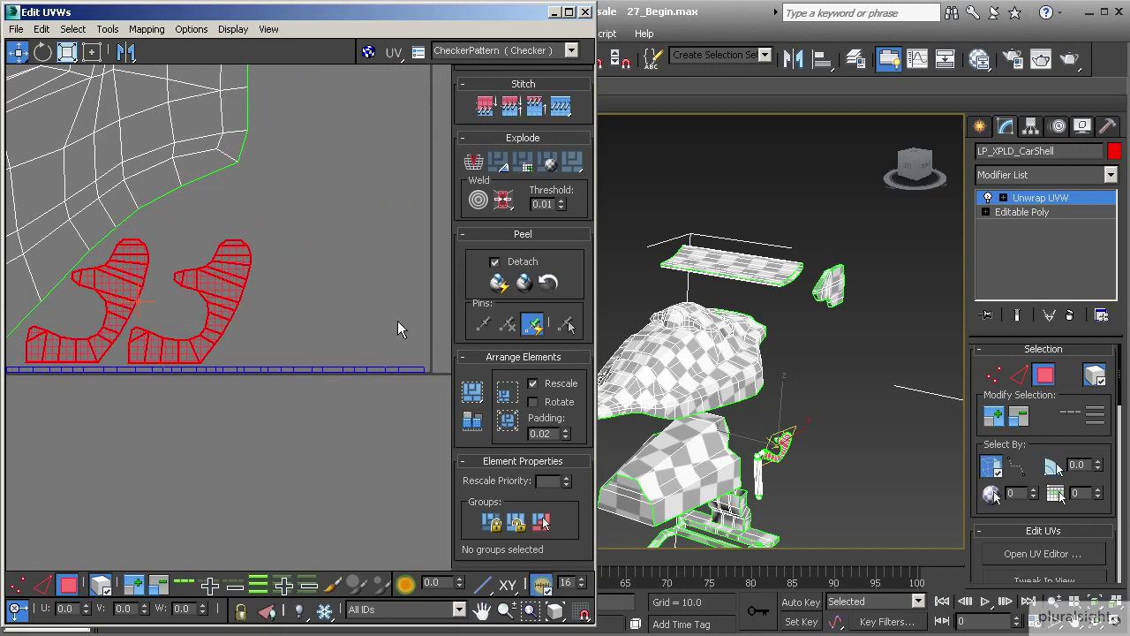
{"action": "scroll", "coordinate": [320, 324], "scroll_direction": "down", "scroll_amount": 8}
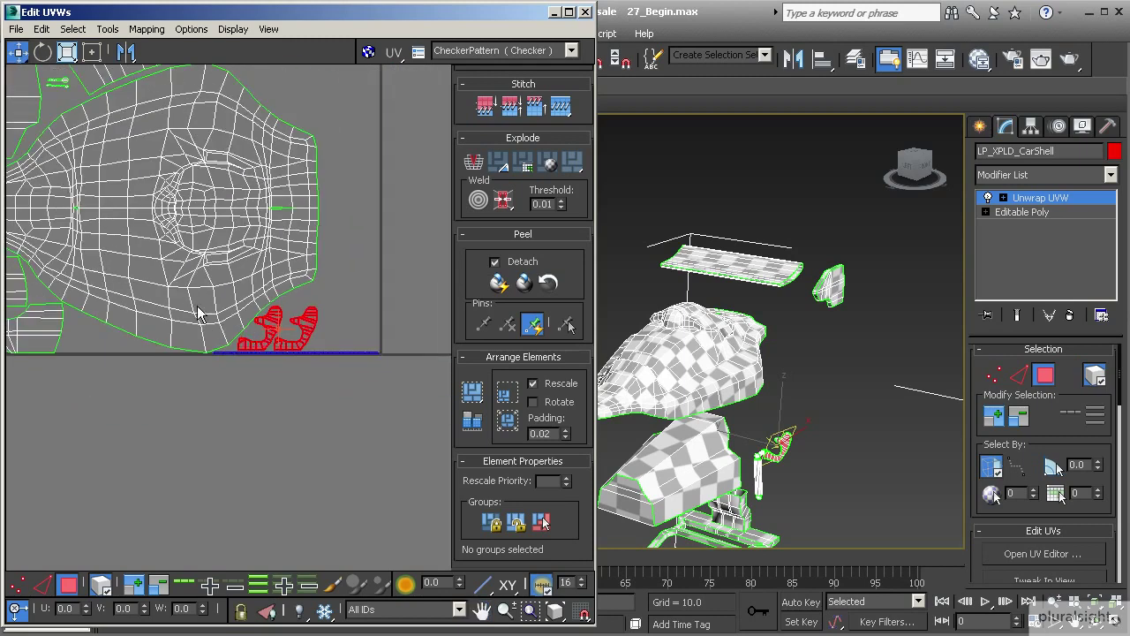
{"action": "middle_click_drag", "start_coordinate": [242, 314], "coordinate": [214, 339]}
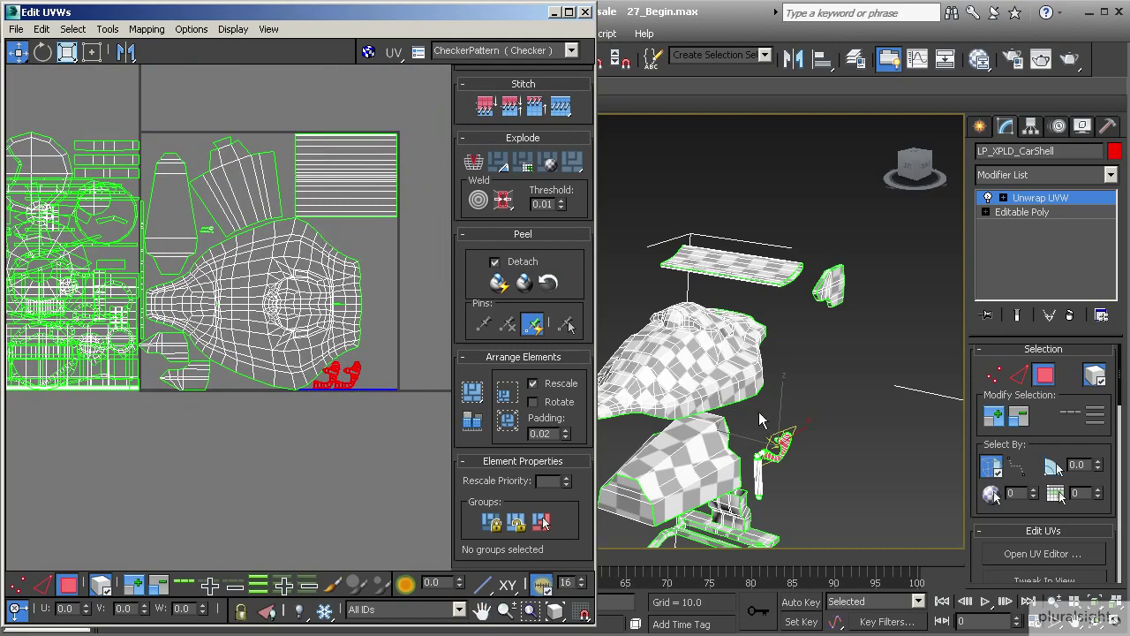
Step: Select the two open vertices of the small slit in the main shell cluster and weld them together
{"action": "middle_click_drag", "start_coordinate": [738, 429], "coordinate": [804, 357]}
{"action": "scroll", "coordinate": [345, 305], "scroll_direction": "up", "scroll_amount": 6}
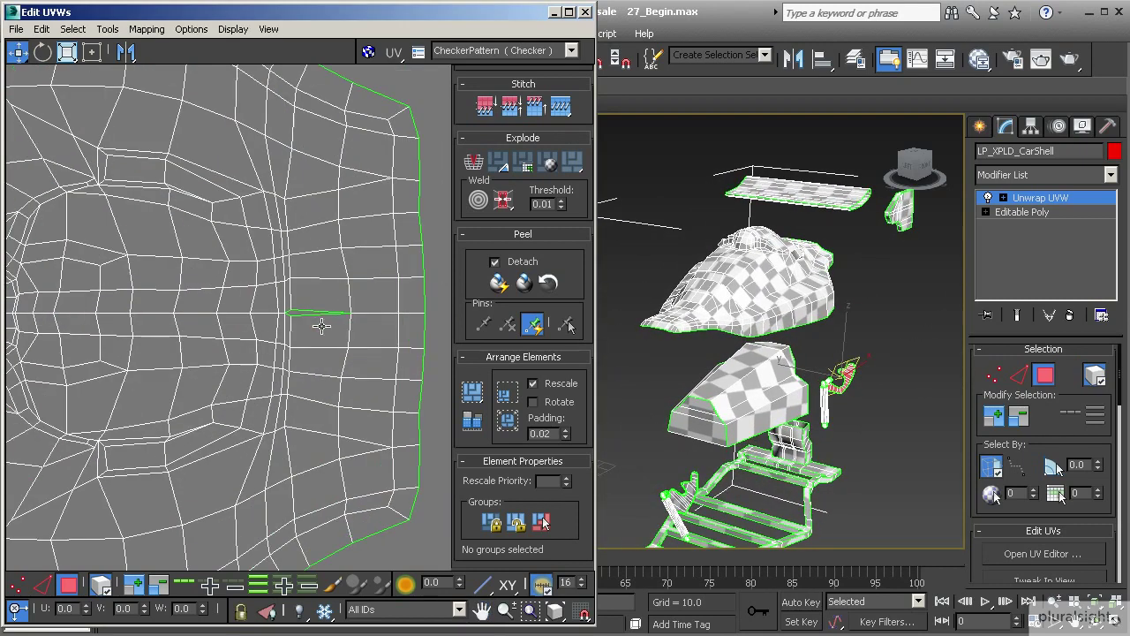
{"action": "left_click", "coordinate": [297, 316]}
{"action": "left_click", "coordinate": [292, 318]}
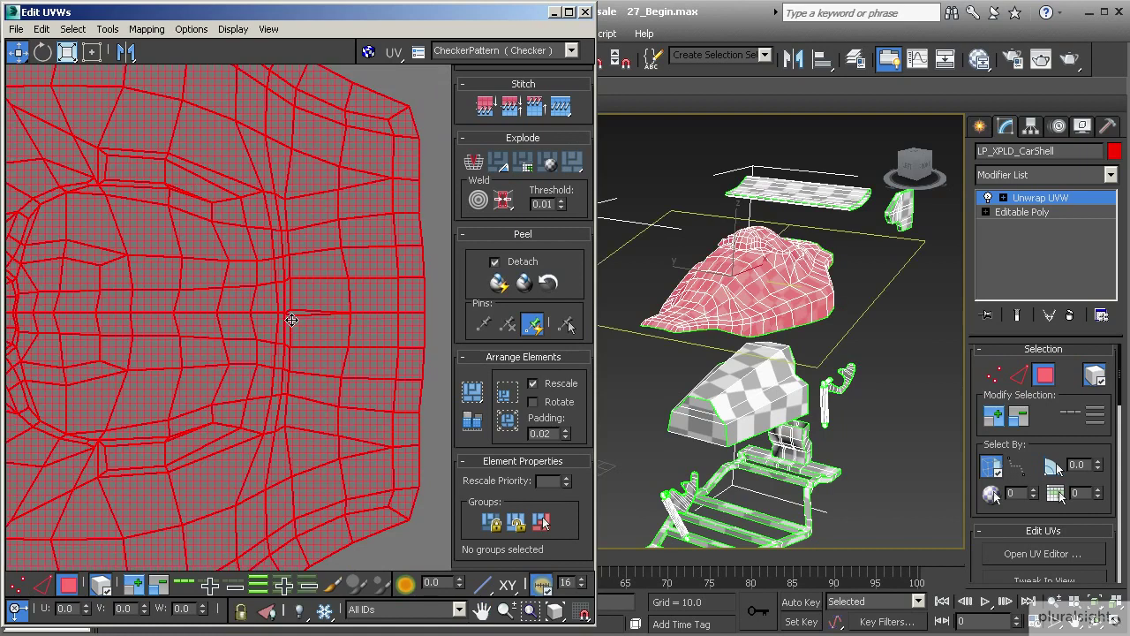
{"action": "left_click", "coordinate": [20, 585]}
{"action": "scroll", "coordinate": [297, 332], "scroll_direction": "up", "scroll_amount": 4}
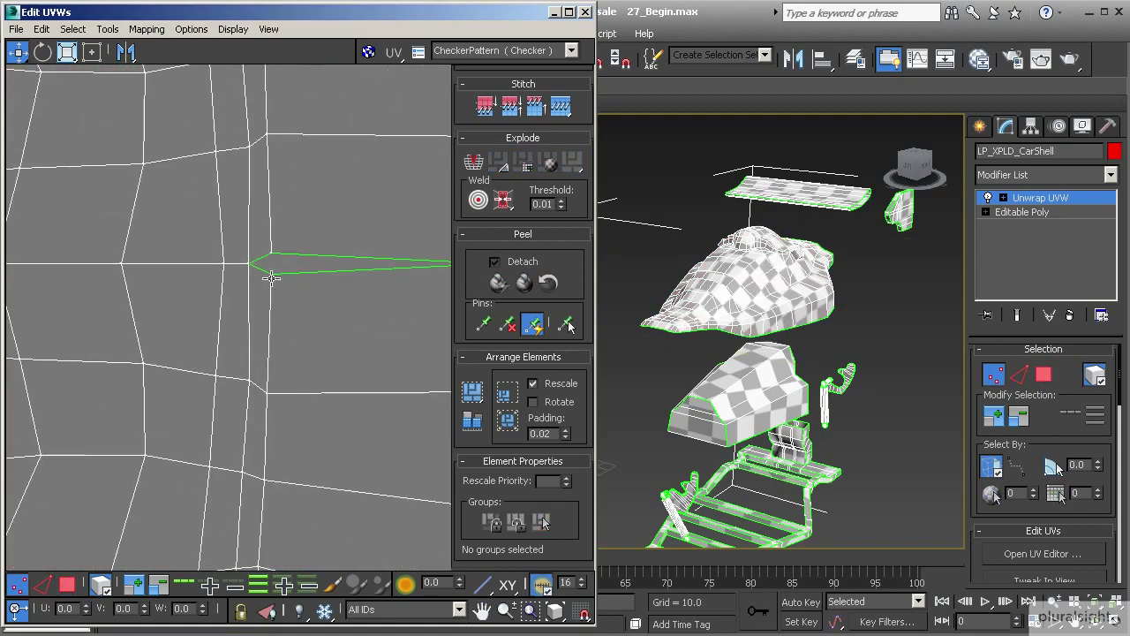
{"action": "double_click", "coordinate": [264, 247]}
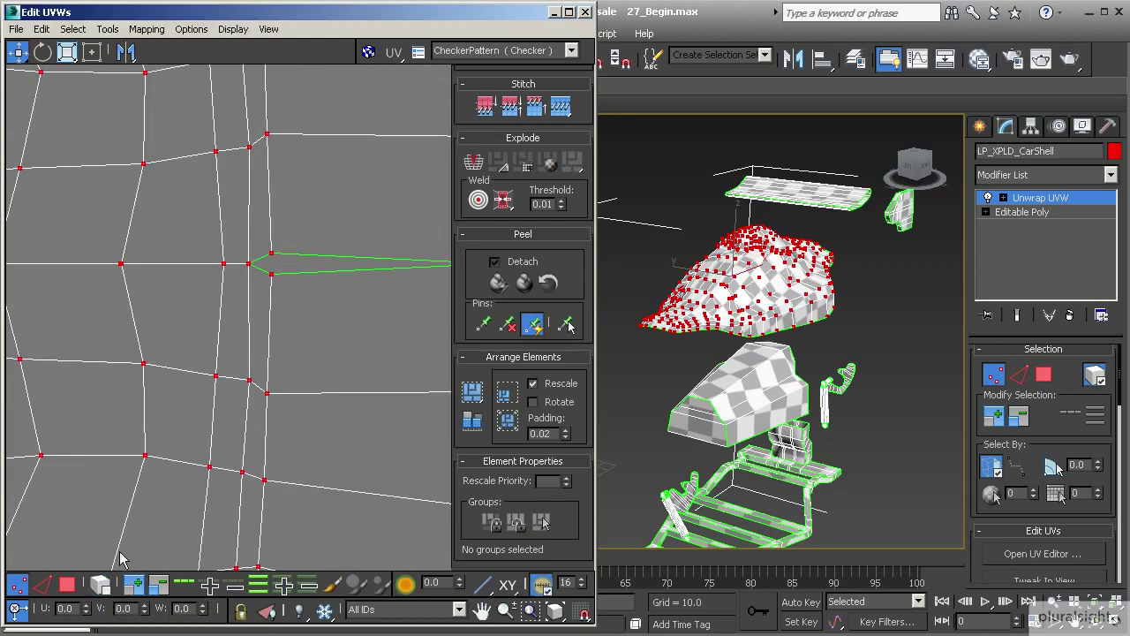
{"action": "left_click_drag", "start_coordinate": [299, 301], "coordinate": [298, 302]}
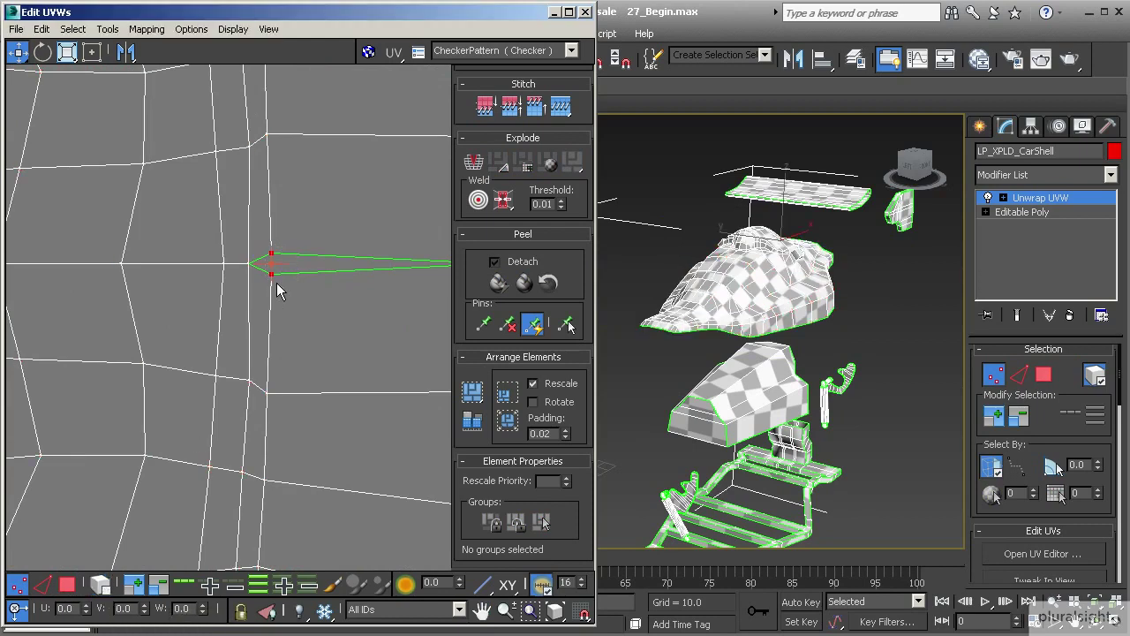
{"action": "right_click", "coordinate": [263, 261]}
{"action": "left_click", "coordinate": [196, 289]}
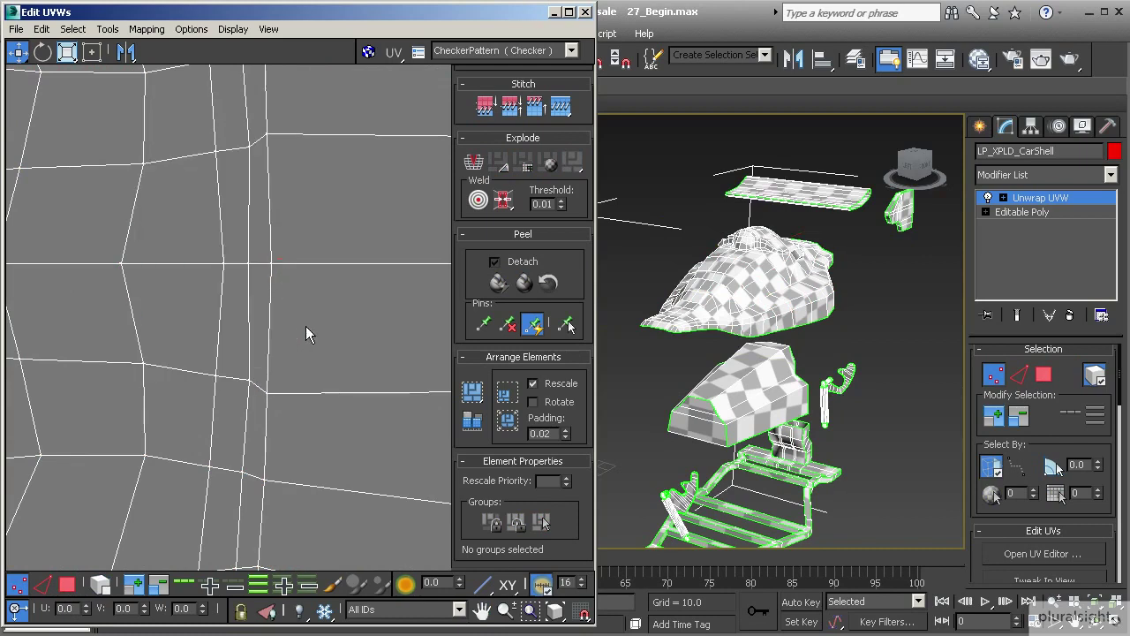
Step: Examine the welded area up close on the shell in the model, and leave the modifier's vertex sub-object mode
{"action": "scroll", "coordinate": [308, 332], "scroll_direction": "down", "scroll_amount": 2}
{"action": "scroll", "coordinate": [847, 247], "scroll_direction": "up", "scroll_amount": 8}
{"action": "scroll", "coordinate": [797, 381], "scroll_direction": "up", "scroll_amount": 4}
{"action": "middle_click_drag", "start_coordinate": [745, 343], "coordinate": [729, 370], "text": "alt"}
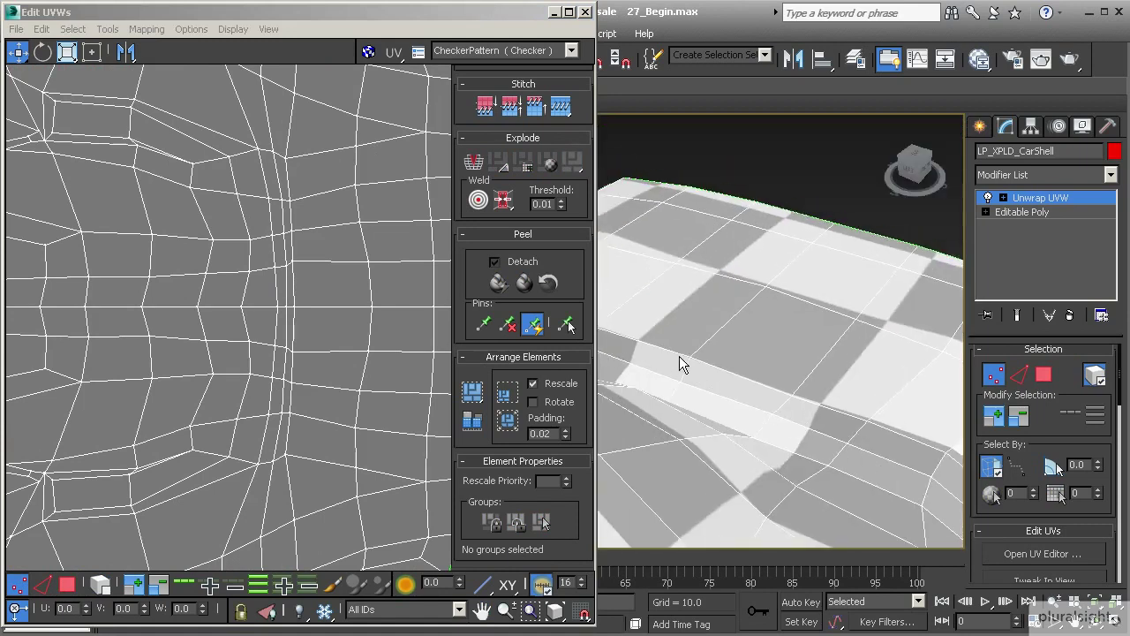
{"action": "key", "text": "1"}
{"action": "middle_click_drag", "start_coordinate": [695, 387], "coordinate": [777, 416]}
{"action": "scroll", "coordinate": [752, 389], "scroll_direction": "up", "scroll_amount": 5}
{"action": "scroll", "coordinate": [748, 391], "scroll_direction": "up", "scroll_amount": 2}
{"action": "scroll", "coordinate": [741, 396], "scroll_direction": "down", "scroll_amount": 3}
{"action": "left_click", "coordinate": [1069, 198]}
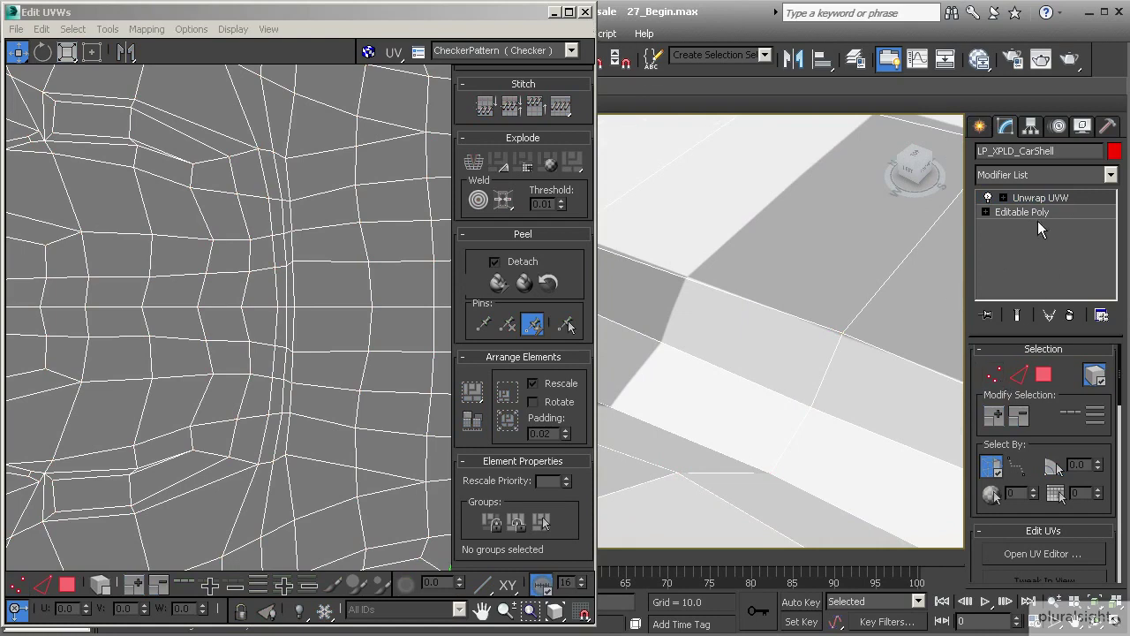
Step: Review the exploded car's checker pattern alongside the packed shell layout in the UV tile
{"action": "scroll", "coordinate": [698, 272], "scroll_direction": "down", "scroll_amount": 10}
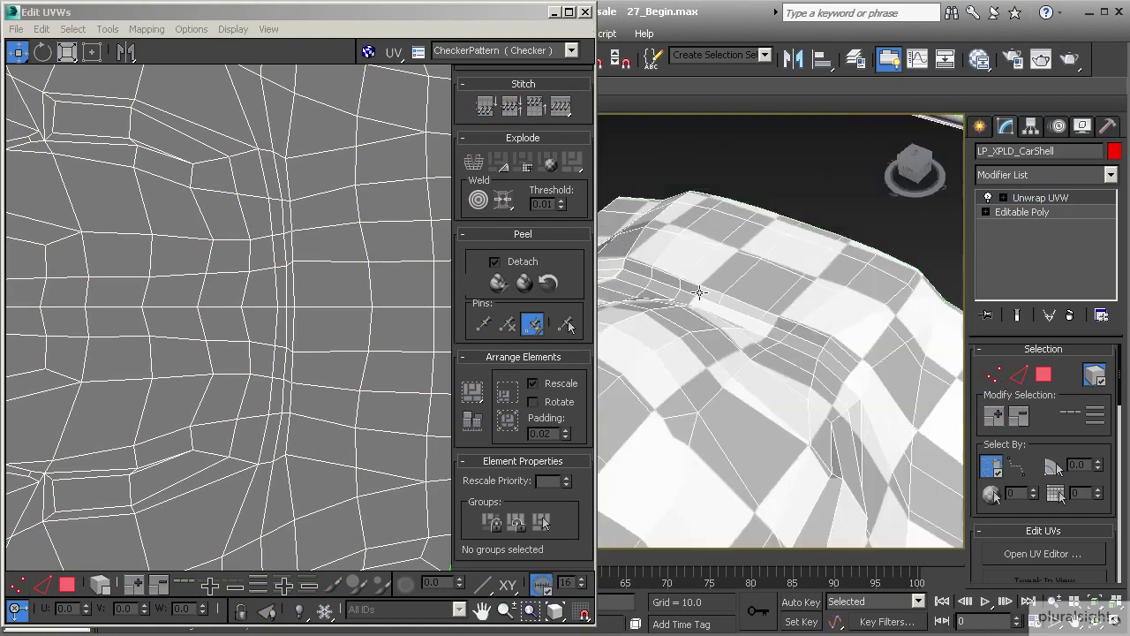
{"action": "scroll", "coordinate": [744, 363], "scroll_direction": "down", "scroll_amount": 8}
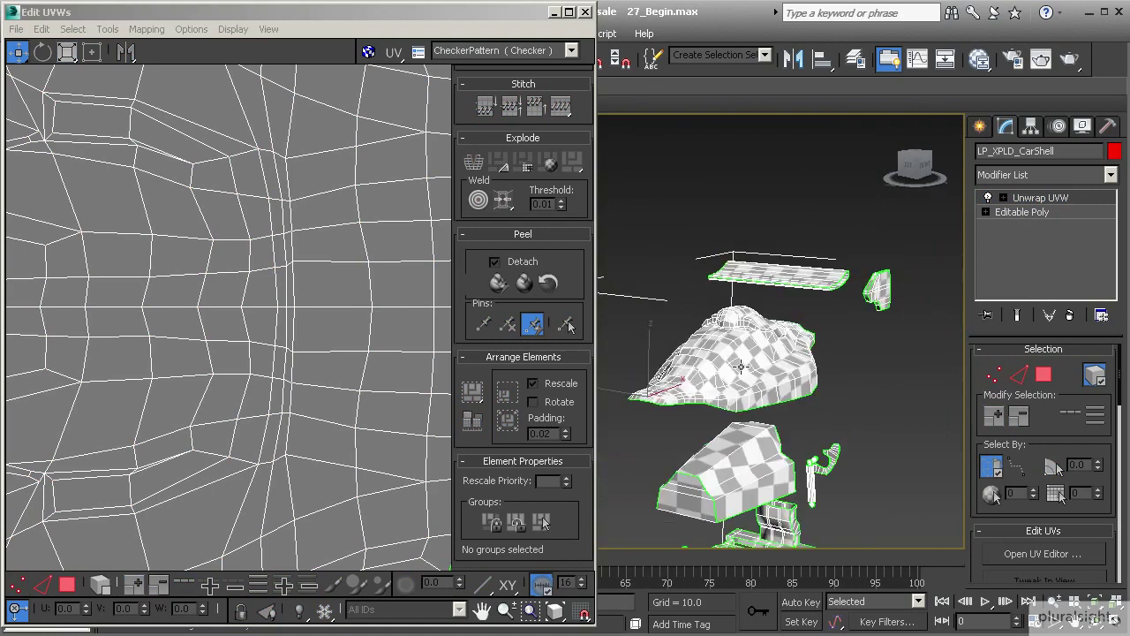
{"action": "middle_click", "coordinate": [279, 340]}
{"action": "scroll", "coordinate": [279, 340], "scroll_direction": "down", "scroll_amount": 6}
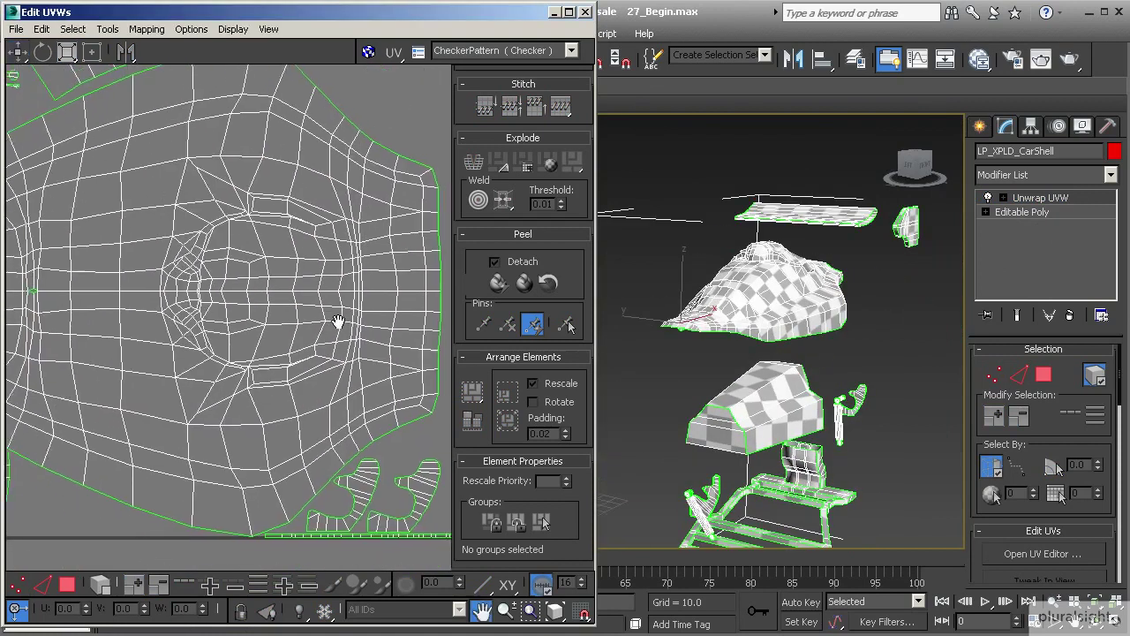
{"action": "middle_click_drag", "start_coordinate": [253, 270], "coordinate": [320, 372]}
{"action": "middle_click_drag", "start_coordinate": [815, 454], "coordinate": [802, 330]}
{"action": "scroll", "coordinate": [272, 311], "scroll_direction": "down", "scroll_amount": 2}
{"action": "middle_click_drag", "start_coordinate": [272, 311], "coordinate": [284, 319]}
{"action": "scroll", "coordinate": [775, 368], "scroll_direction": "up", "scroll_amount": 1}
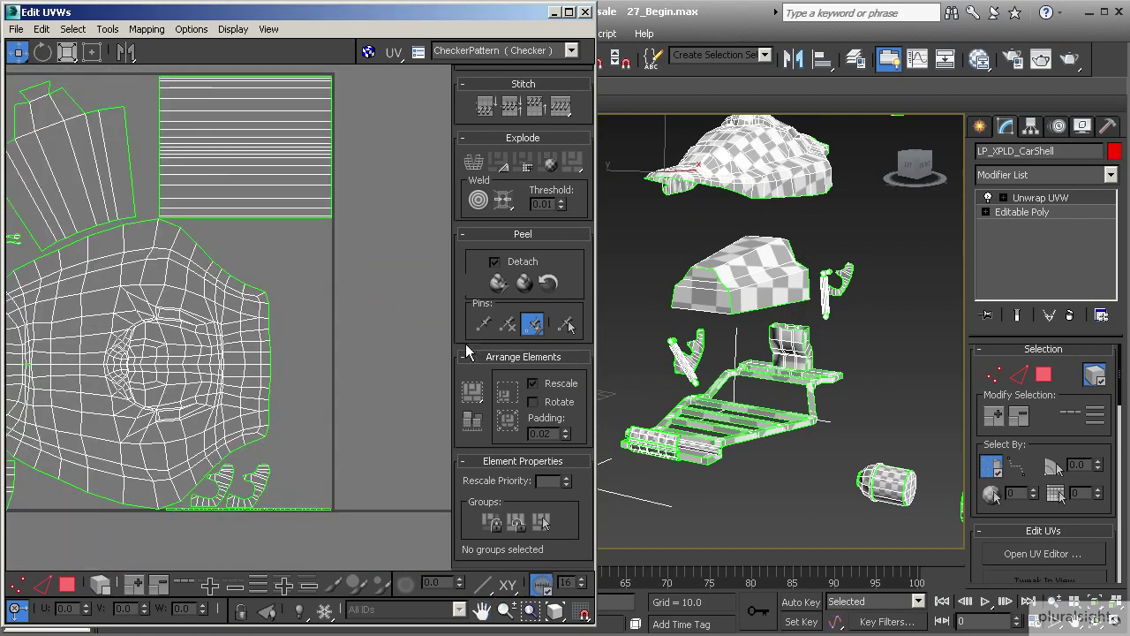
Step: Switch to polygon sub-object mode and select the curved bracket beside the chassis on the model
{"action": "scroll", "coordinate": [330, 320], "scroll_direction": "down", "scroll_amount": 2}
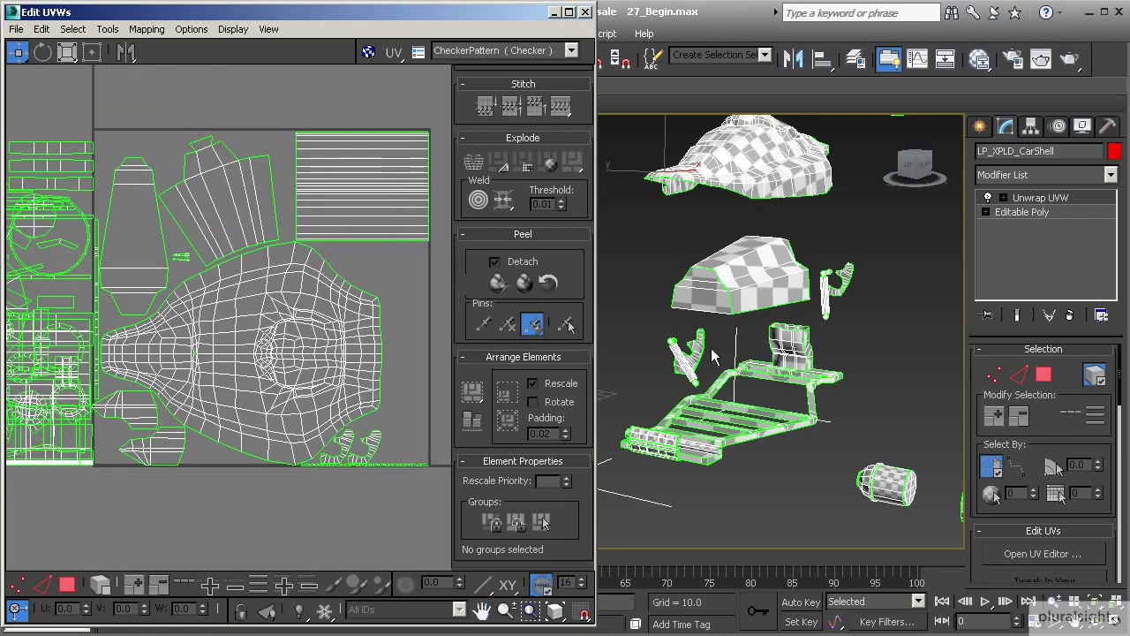
{"action": "key", "text": "3"}
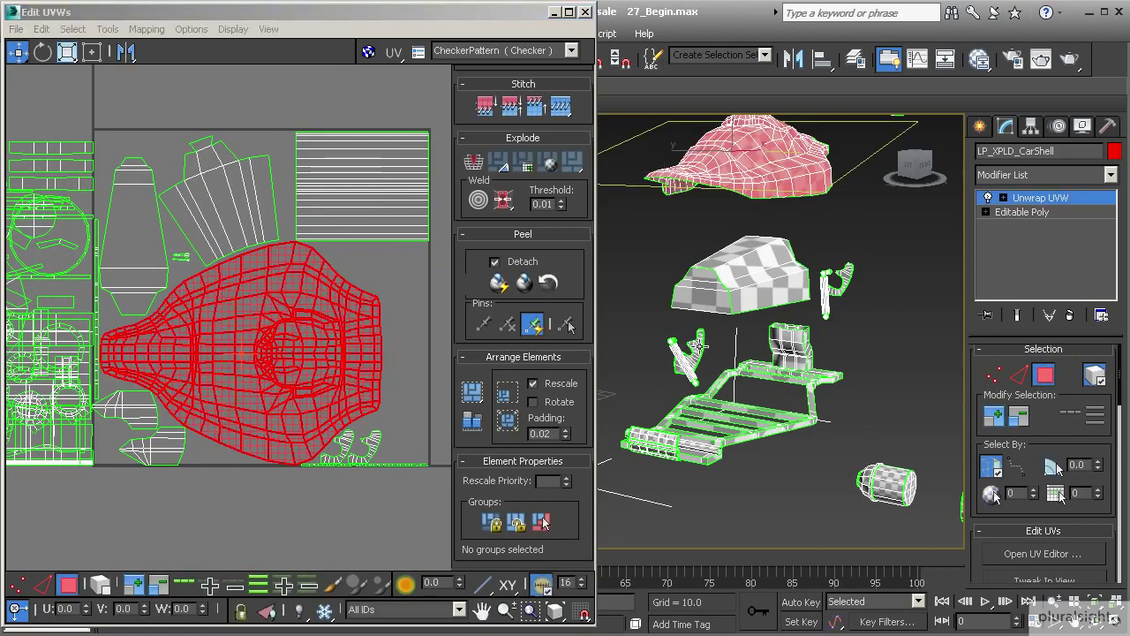
{"action": "left_click", "coordinate": [705, 361]}
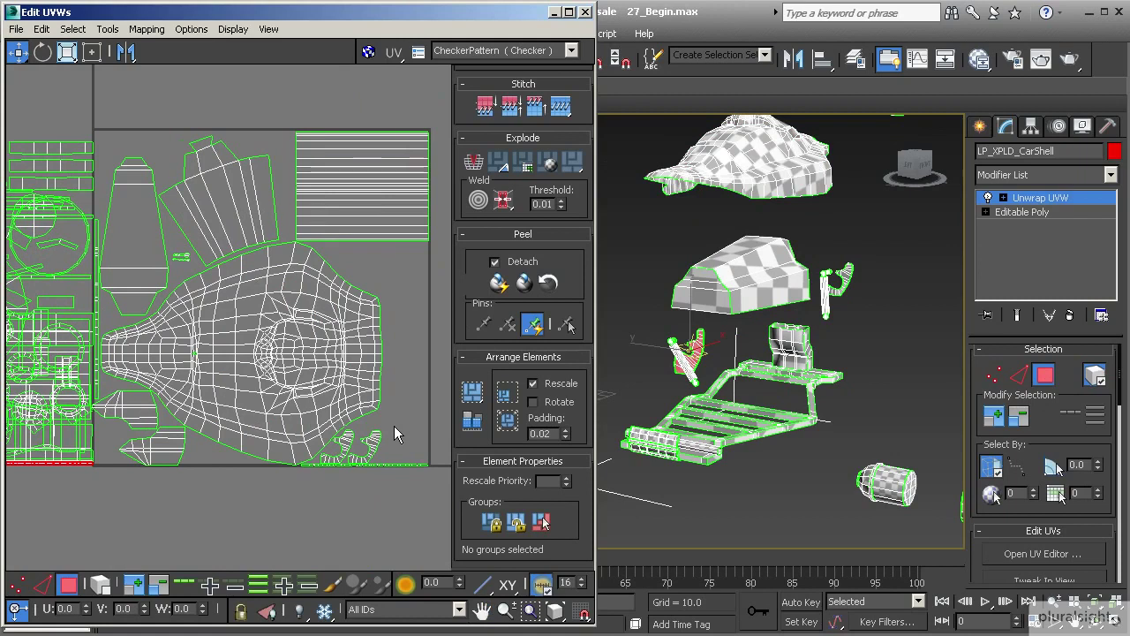
Step: Select all clusters in the shell tile as whole elements, add the curved bracket beside the chassis, and pack them together with rescaling
{"action": "middle_click_drag", "start_coordinate": [255, 375], "coordinate": [370, 370]}
{"action": "middle_click_drag", "start_coordinate": [252, 419], "coordinate": [221, 353]}
{"action": "scroll", "coordinate": [215, 333], "scroll_direction": "down", "scroll_amount": 2}
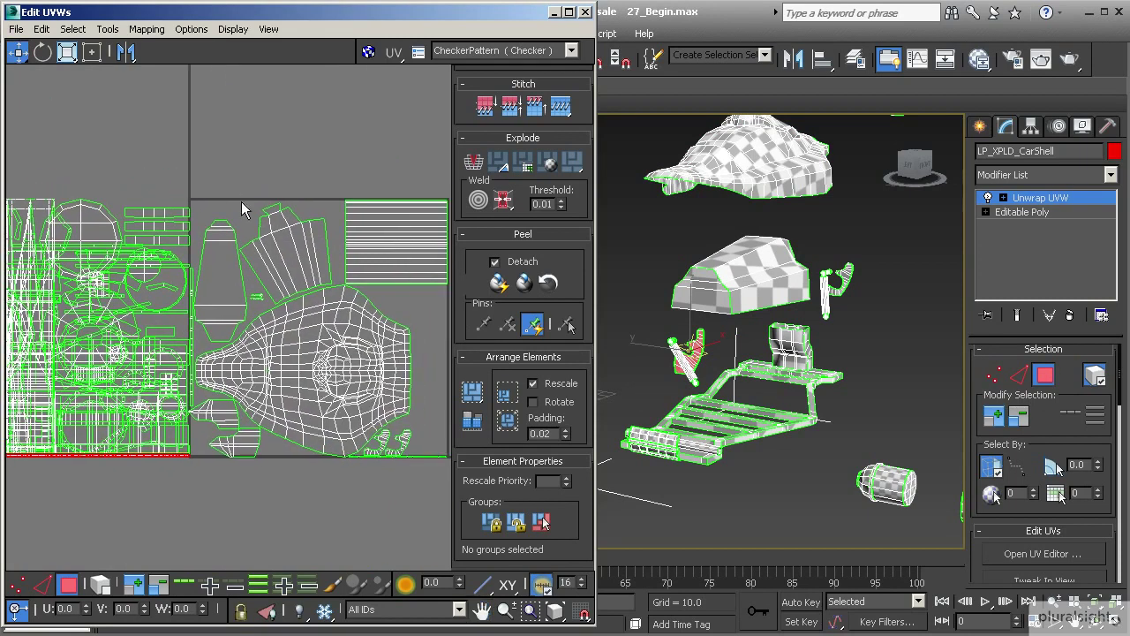
{"action": "left_click_drag", "start_coordinate": [196, 181], "coordinate": [433, 470]}
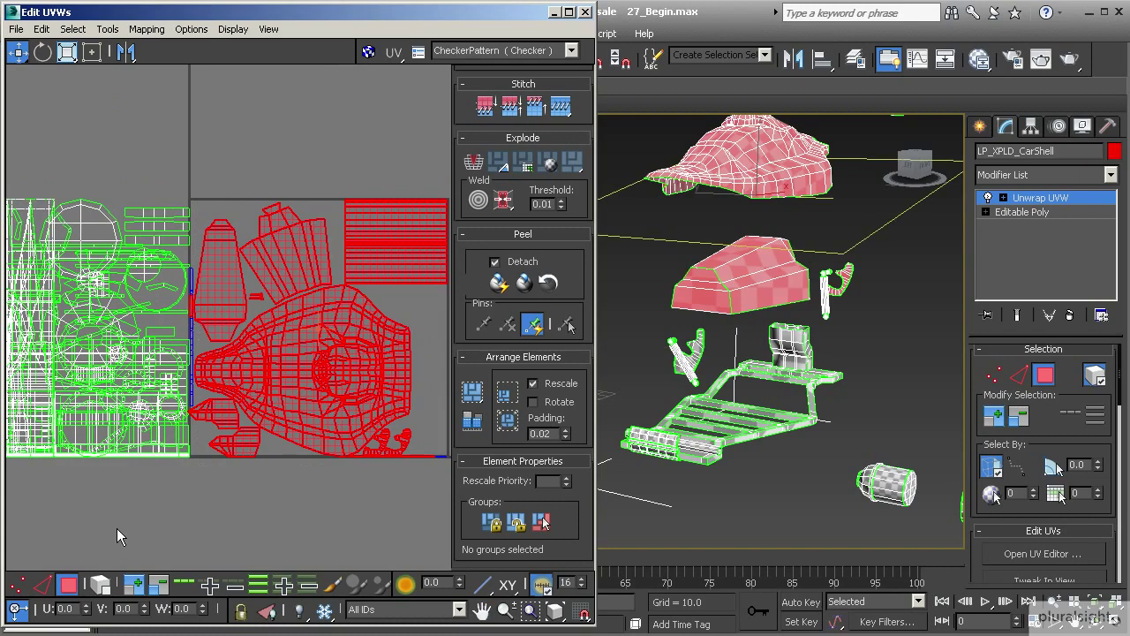
{"action": "left_click", "coordinate": [100, 584]}
{"action": "left_click", "coordinate": [194, 347]}
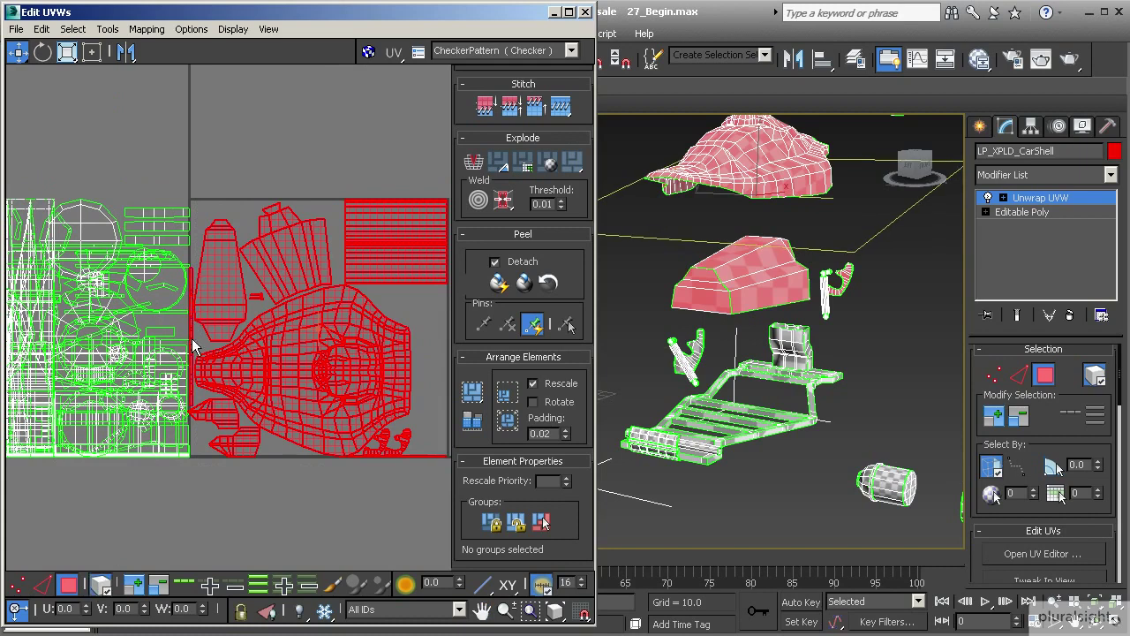
{"action": "middle_click_drag", "start_coordinate": [244, 282], "coordinate": [214, 278]}
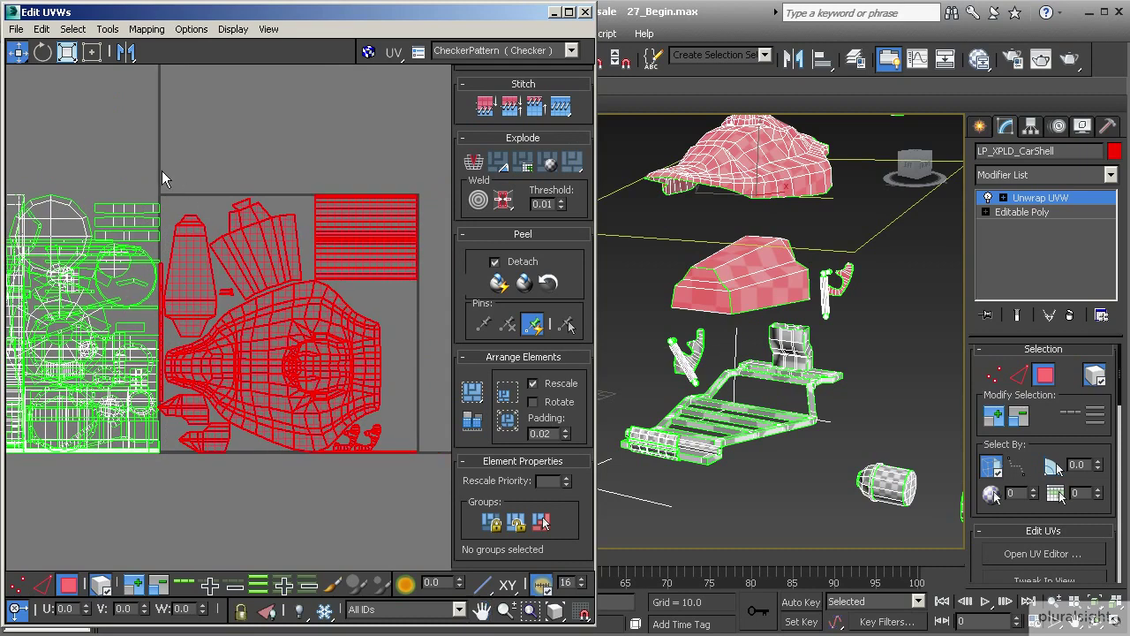
{"action": "left_click_drag", "start_coordinate": [163, 171], "coordinate": [436, 482]}
{"action": "left_click", "coordinate": [697, 344]}
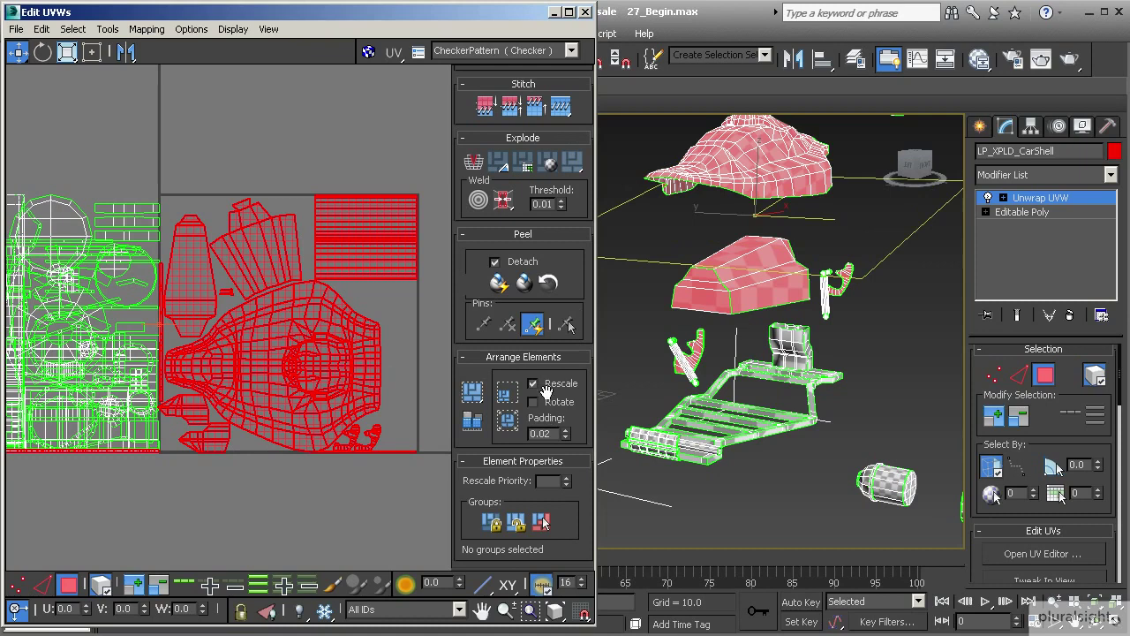
{"action": "left_click", "coordinate": [472, 391]}
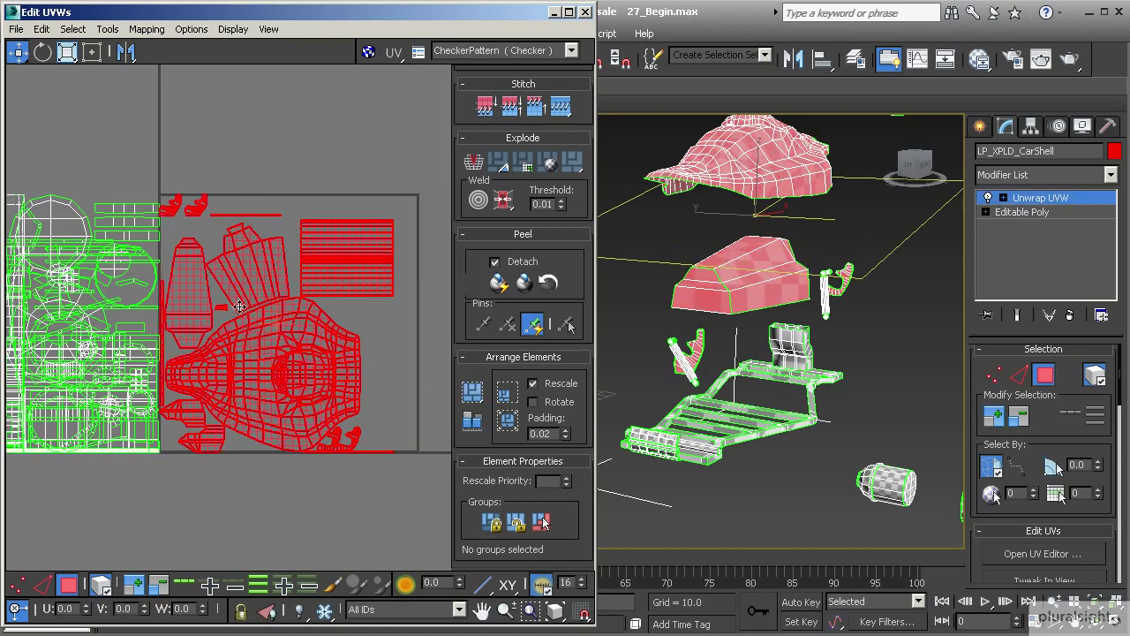
Step: Move the newly packed bracket clusters down beside the first bracket's clusters along the tile's lower edge, closing the gap between them
{"action": "left_click_drag", "start_coordinate": [172, 179], "coordinate": [215, 215]}
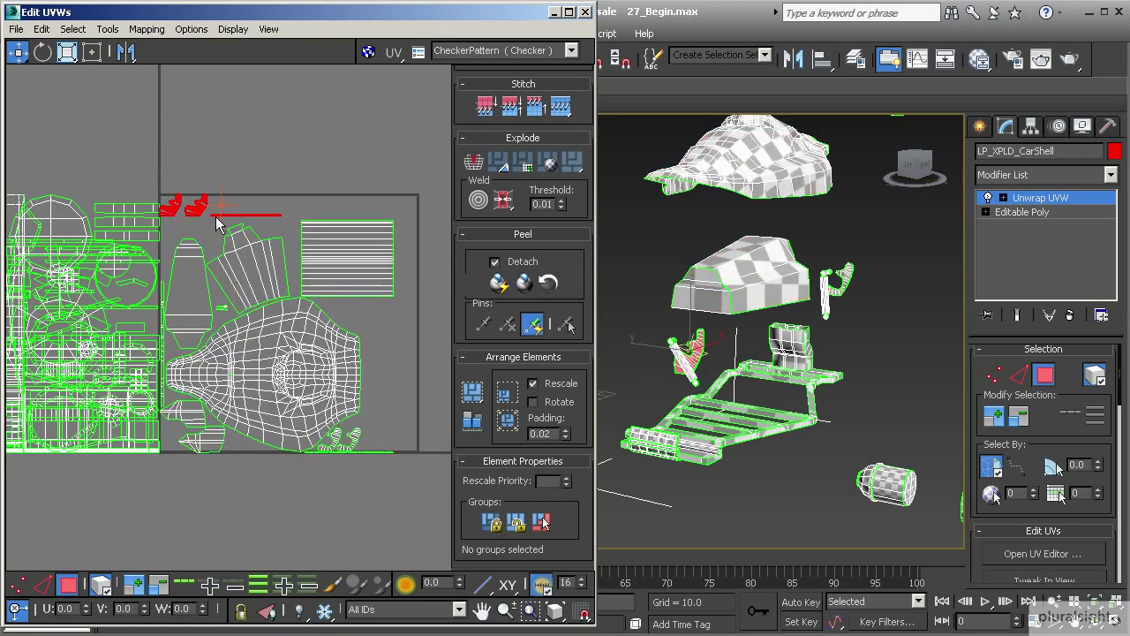
{"action": "left_click", "coordinate": [248, 230]}
{"action": "left_click_drag", "start_coordinate": [172, 194], "coordinate": [400, 439]}
{"action": "scroll", "coordinate": [399, 439], "scroll_direction": "up", "scroll_amount": 8}
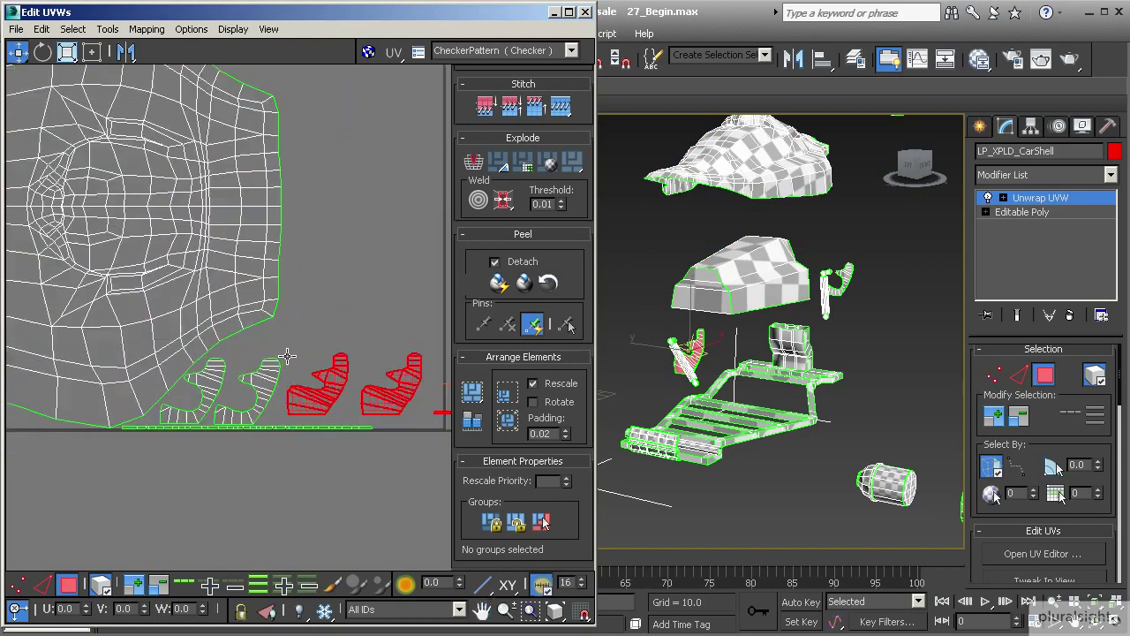
{"action": "left_click_drag", "start_coordinate": [288, 360], "coordinate": [269, 374]}
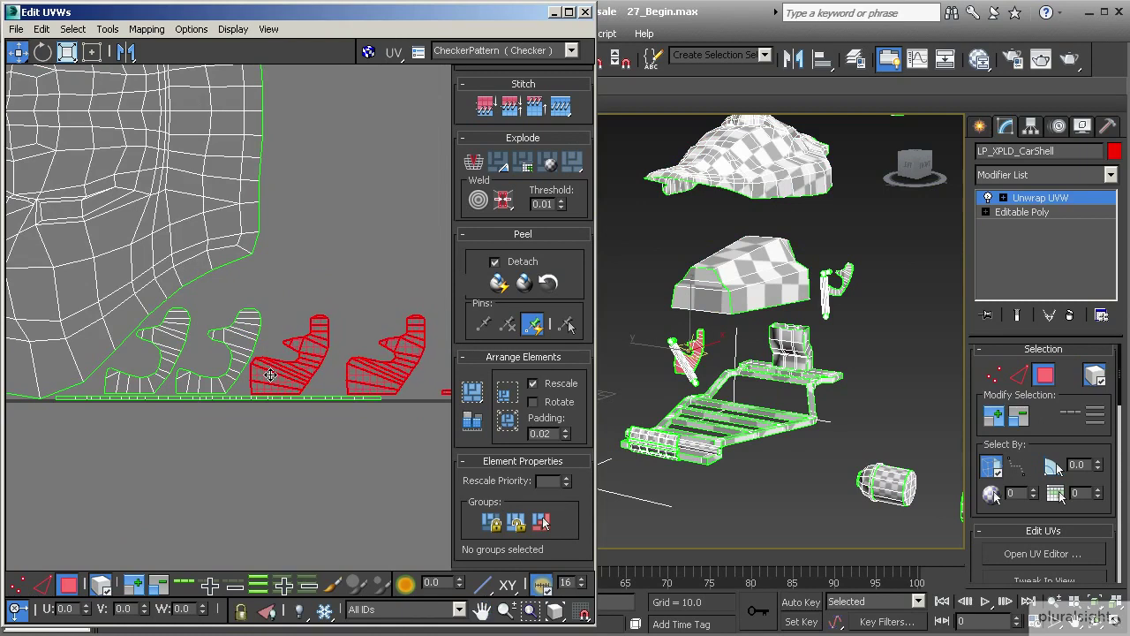
{"action": "left_click", "coordinate": [377, 377]}
{"action": "left_click_drag", "start_coordinate": [377, 377], "coordinate": [354, 376]}
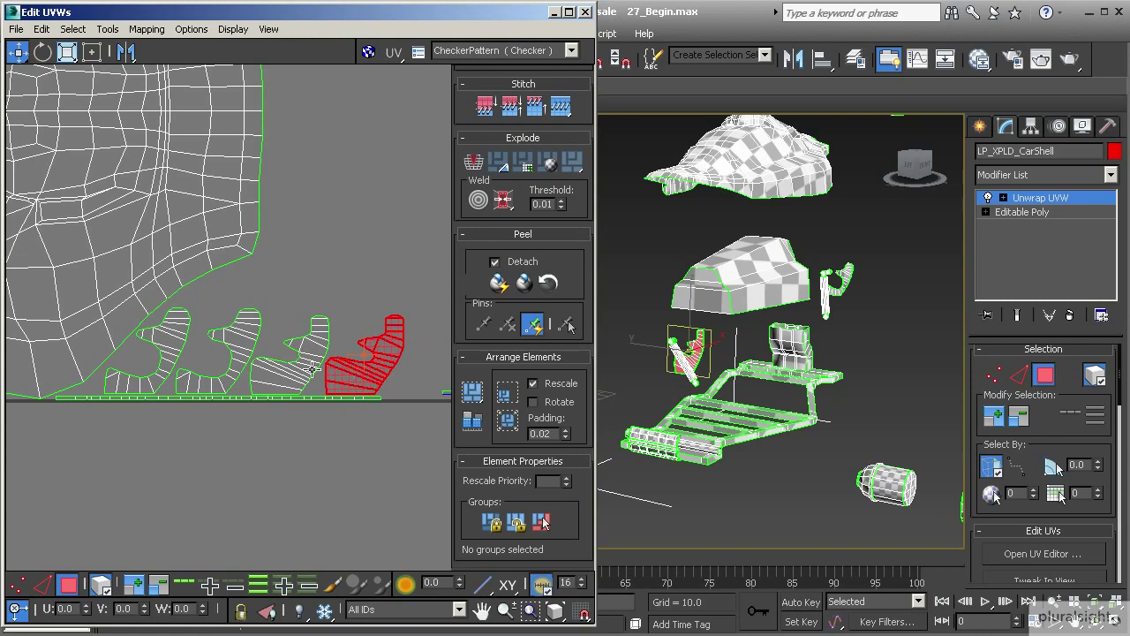
Step: Raise all four curved bracket clusters slightly and slide the second thin strip beneath them, just above the first strip
{"action": "left_click_drag", "start_coordinate": [184, 327], "coordinate": [351, 370]}
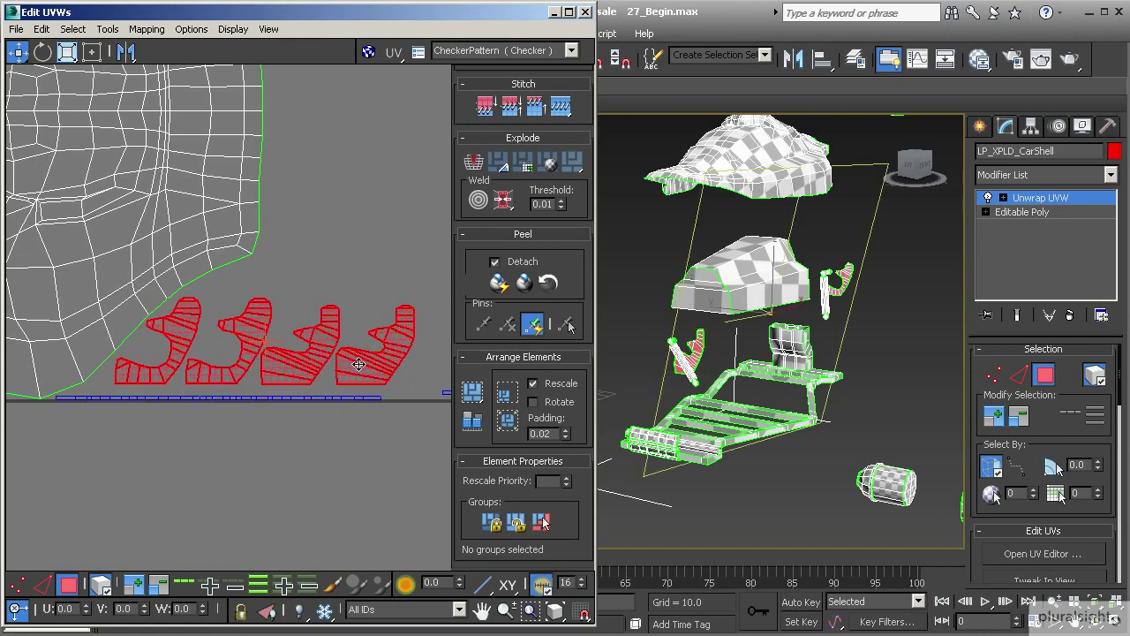
{"action": "middle_click_drag", "start_coordinate": [373, 374], "coordinate": [380, 395]}
{"action": "left_click", "coordinate": [388, 374]}
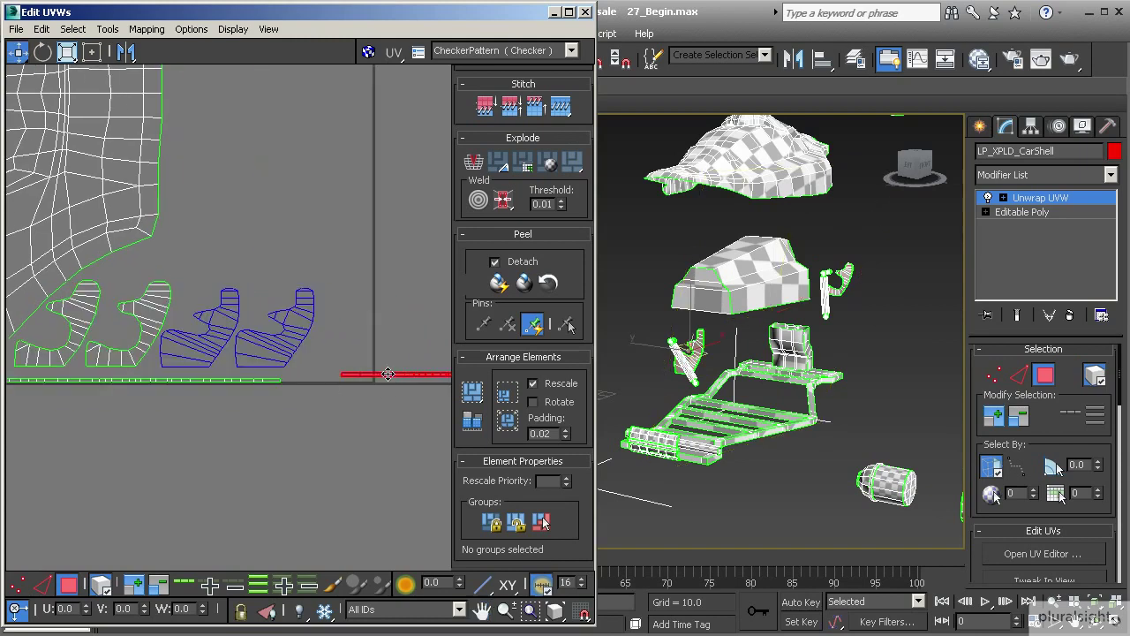
{"action": "left_click_drag", "start_coordinate": [398, 375], "coordinate": [67, 376]}
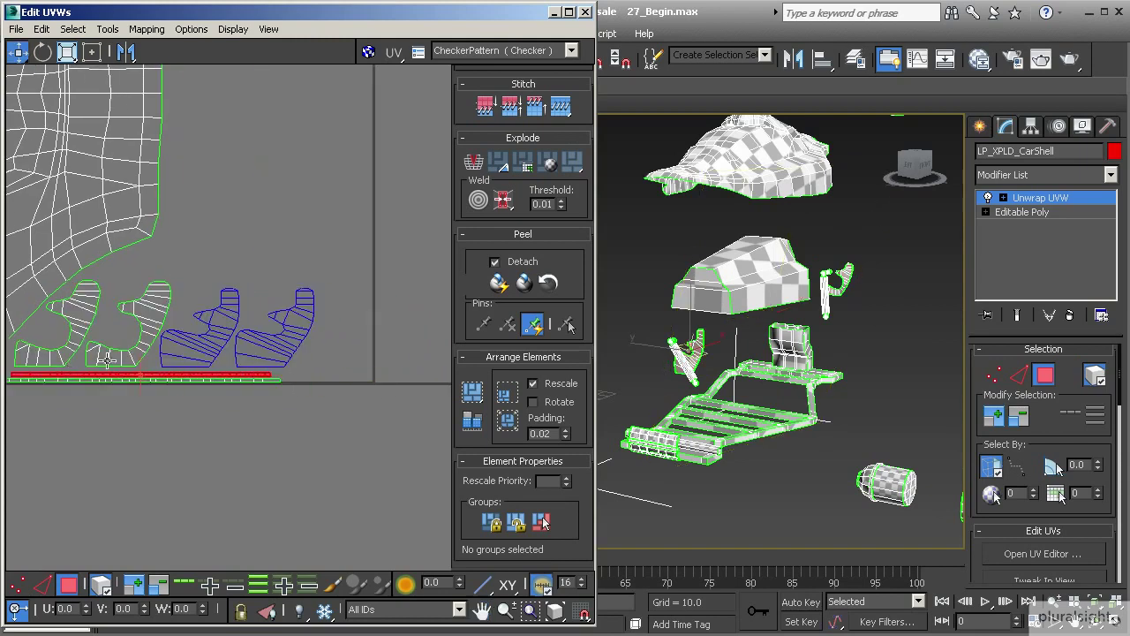
{"action": "middle_click_drag", "start_coordinate": [118, 360], "coordinate": [300, 374]}
{"action": "left_click_drag", "start_coordinate": [250, 388], "coordinate": [224, 389]}
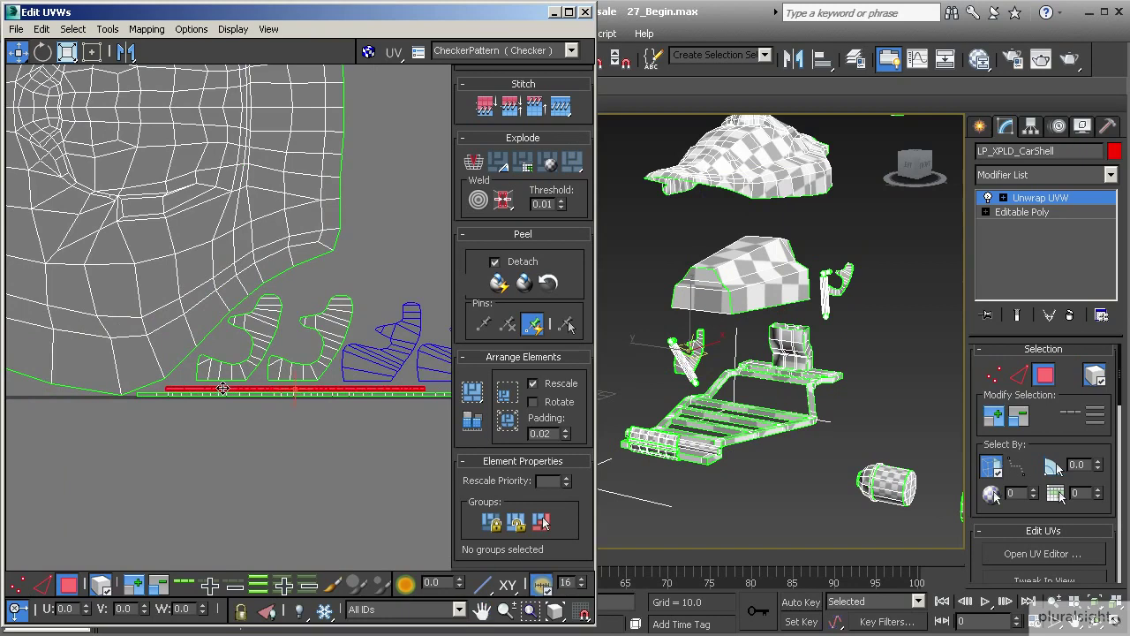
Step: Lower the four curved bracket clusters so they sit just above the two stacked strips
{"action": "scroll", "coordinate": [216, 393], "scroll_direction": "up", "scroll_amount": 2}
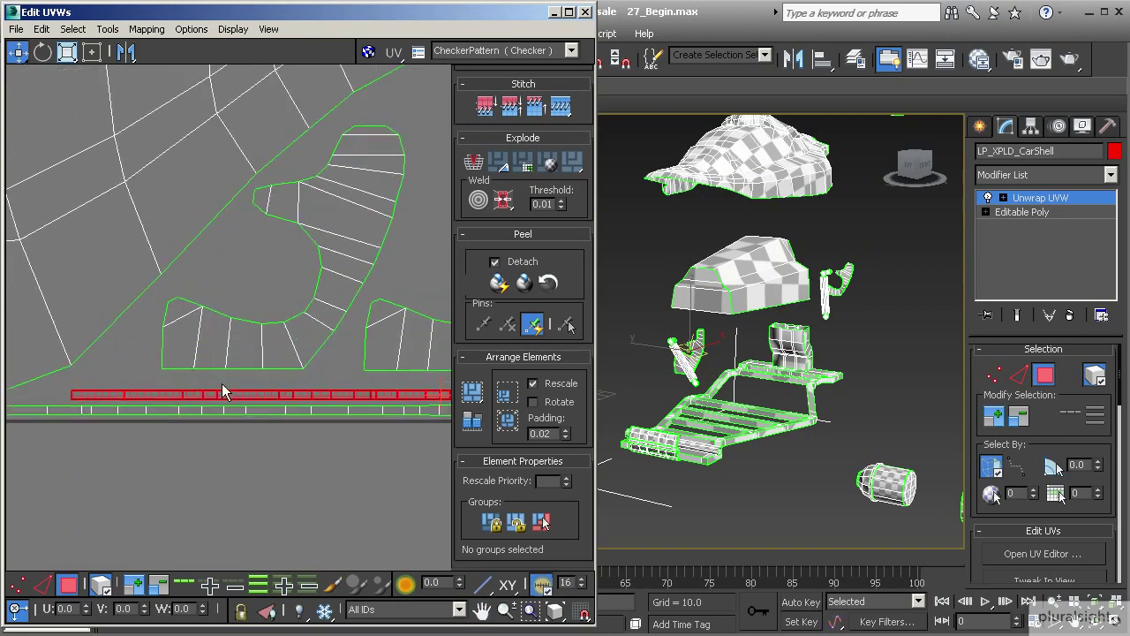
{"action": "scroll", "coordinate": [197, 327], "scroll_direction": "down", "scroll_amount": 2}
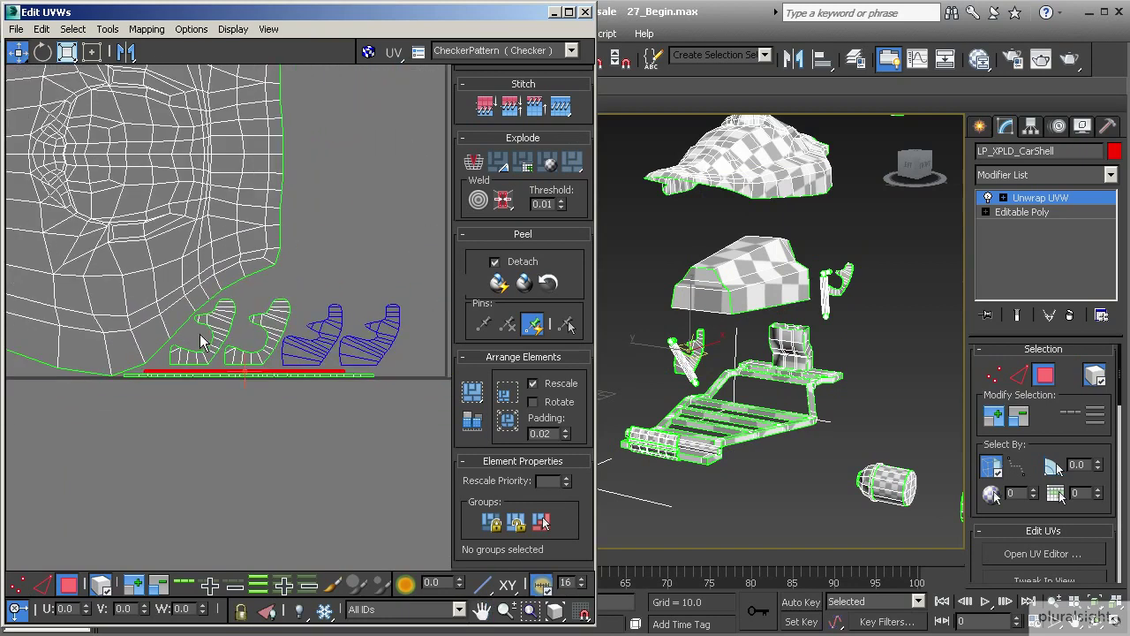
{"action": "left_click", "coordinate": [335, 359]}
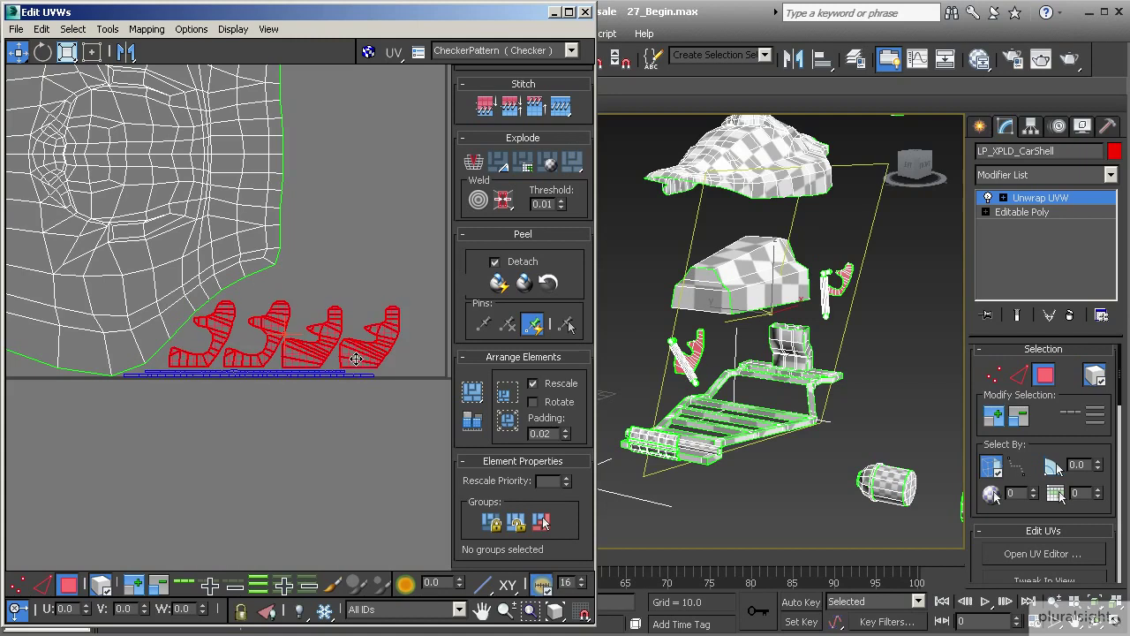
{"action": "scroll", "coordinate": [326, 328], "scroll_direction": "down", "scroll_amount": 2}
{"action": "scroll", "coordinate": [327, 328], "scroll_direction": "down", "scroll_amount": 3}
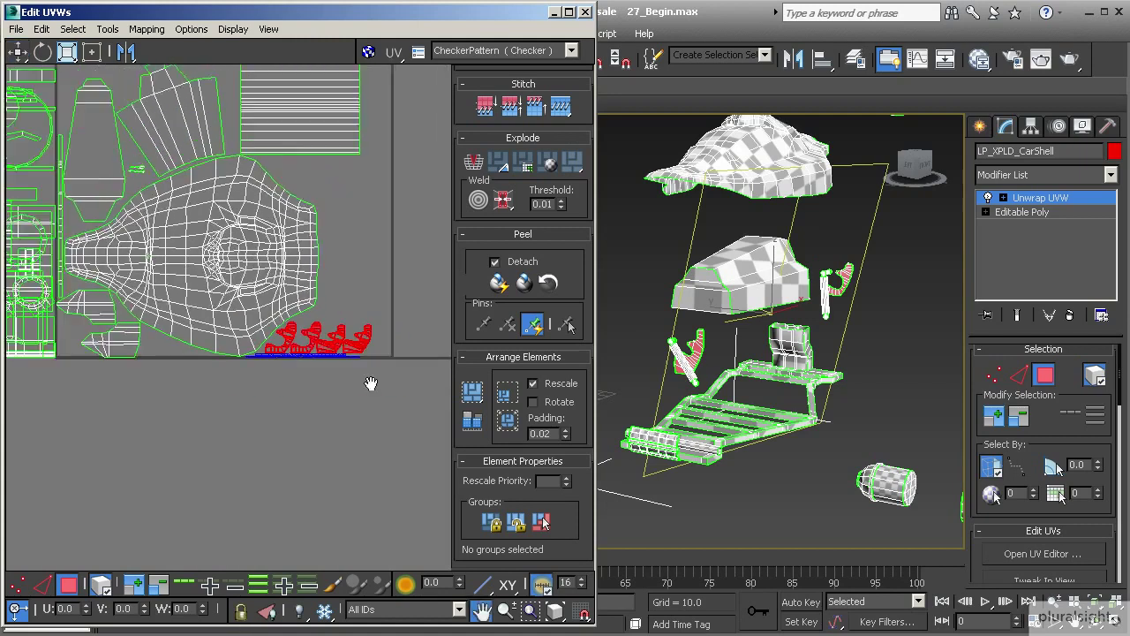
Step: Select every cluster in the shell tile, then reposition and scale them up together to fill the tile
{"action": "left_click_drag", "start_coordinate": [432, 406], "coordinate": [169, 137]}
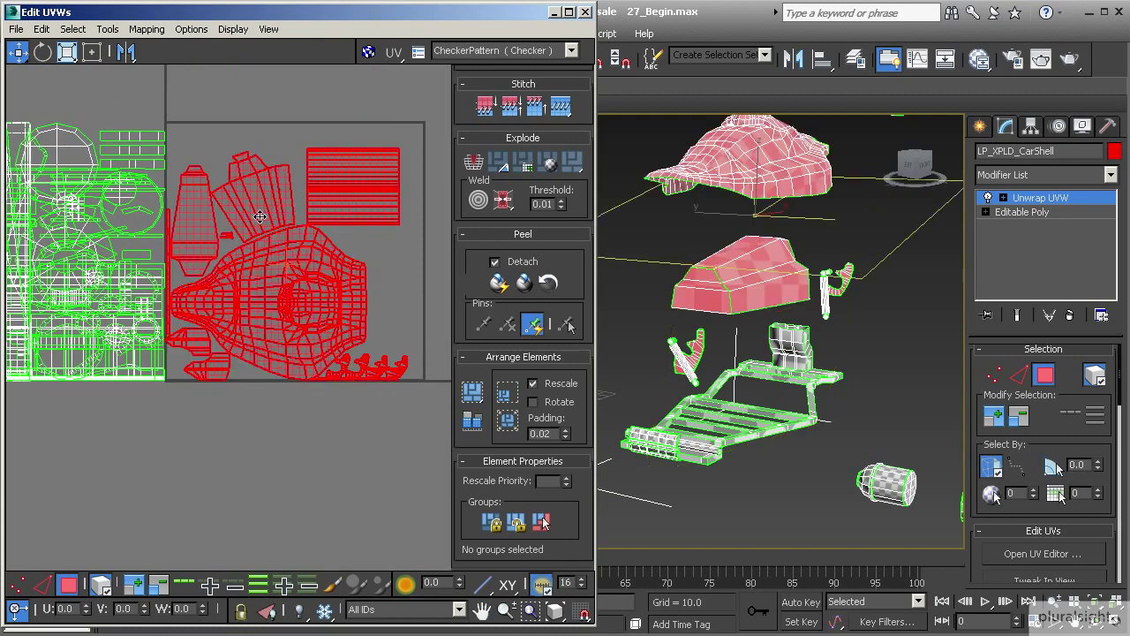
{"action": "left_click_drag", "start_coordinate": [240, 221], "coordinate": [250, 199]}
{"action": "left_click", "coordinate": [67, 51]}
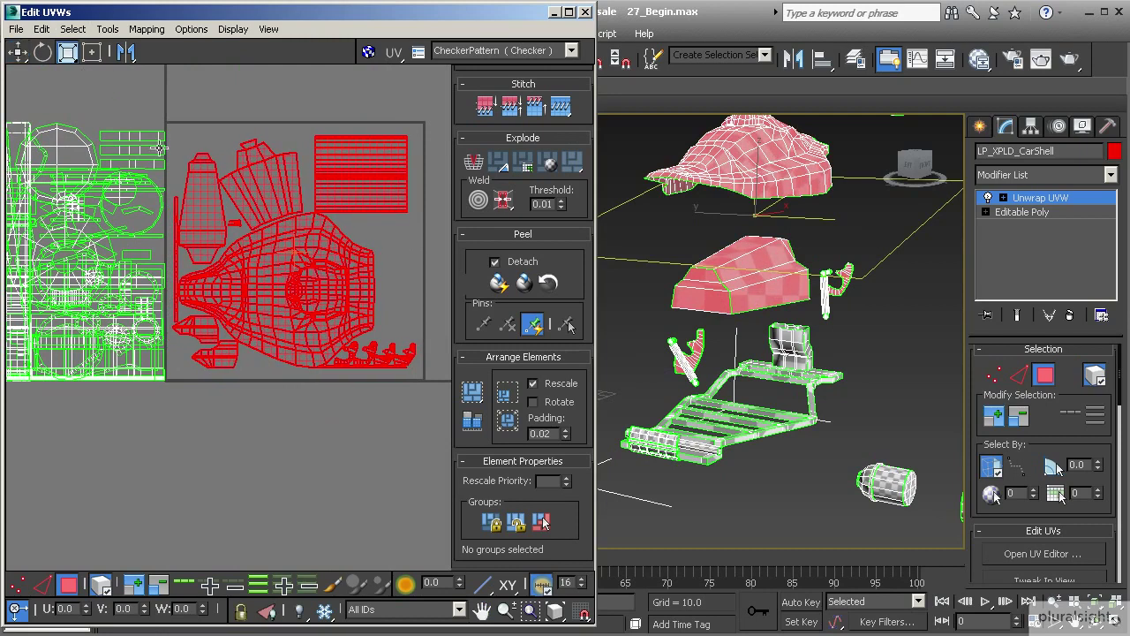
{"action": "left_click_drag", "start_coordinate": [202, 166], "coordinate": [197, 186]}
{"action": "left_click", "coordinate": [18, 51]}
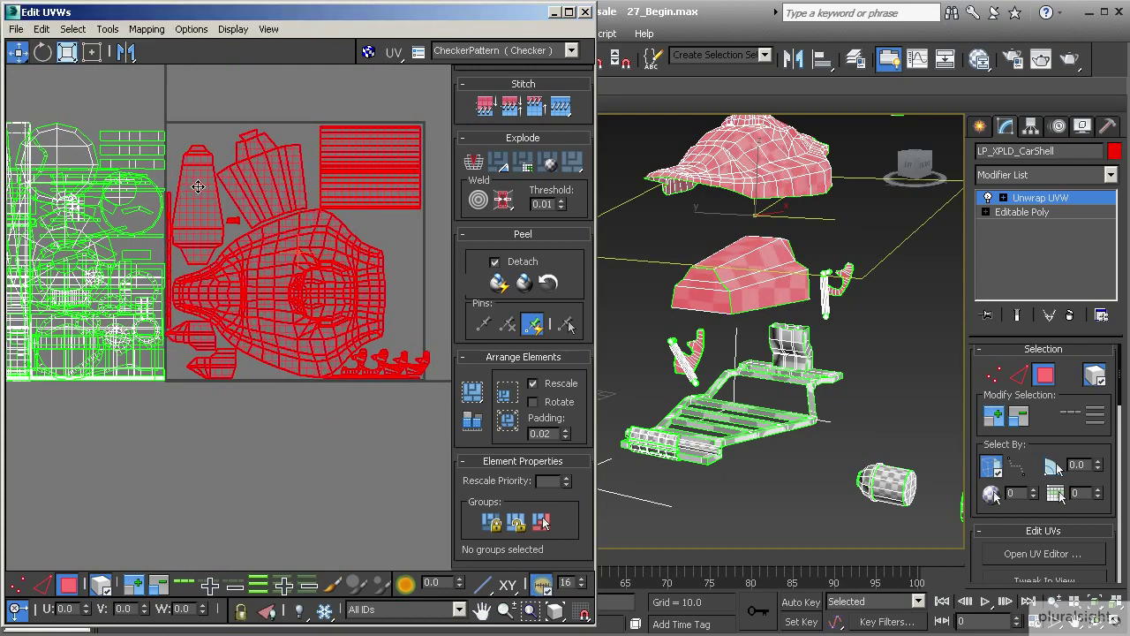
{"action": "scroll", "coordinate": [209, 182], "scroll_direction": "up", "scroll_amount": 2}
{"action": "mouse_move", "coordinate": [214, 223]}
{"action": "middle_mouse_down"}
{"action": "mouse_move", "coordinate": [136, 203]}
{"action": "mouse_move", "coordinate": [224, 214]}
{"action": "middle_mouse_up"}
{"action": "scroll", "coordinate": [181, 230], "scroll_direction": "up", "scroll_amount": 4}
{"action": "left_click", "coordinate": [67, 51]}
{"action": "left_click_drag", "start_coordinate": [128, 193], "coordinate": [146, 242]}
{"action": "scroll", "coordinate": [151, 182], "scroll_direction": "down", "scroll_amount": 5}
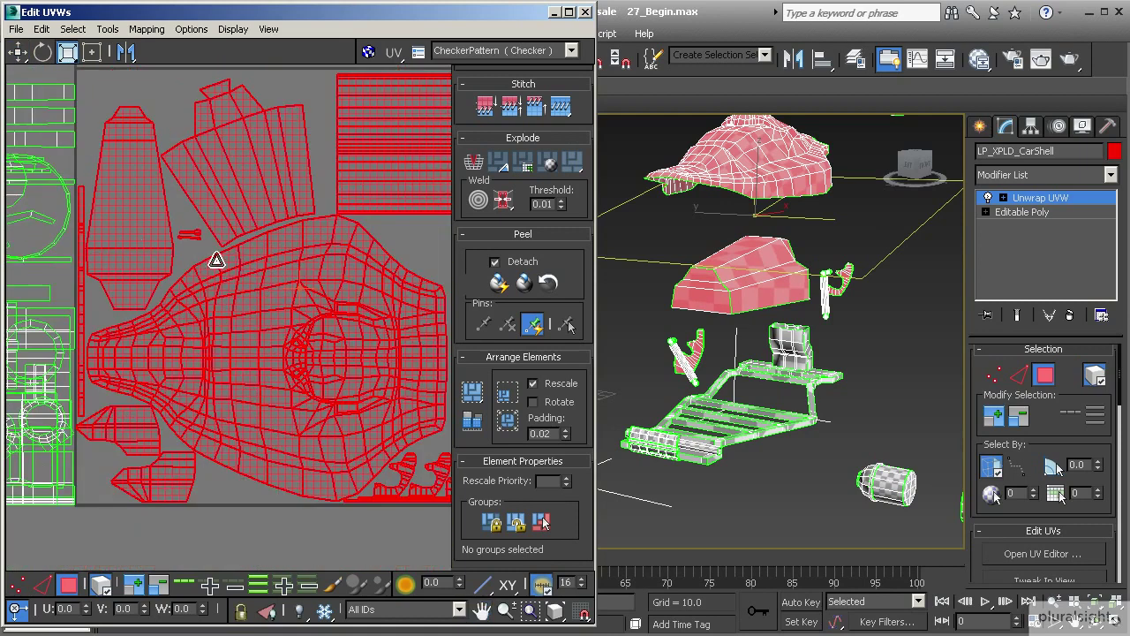
Step: Move the curved bracket cluster that crosses the tile border into the gap above the other brackets, and clear the selection
{"action": "left_click", "coordinate": [389, 422]}
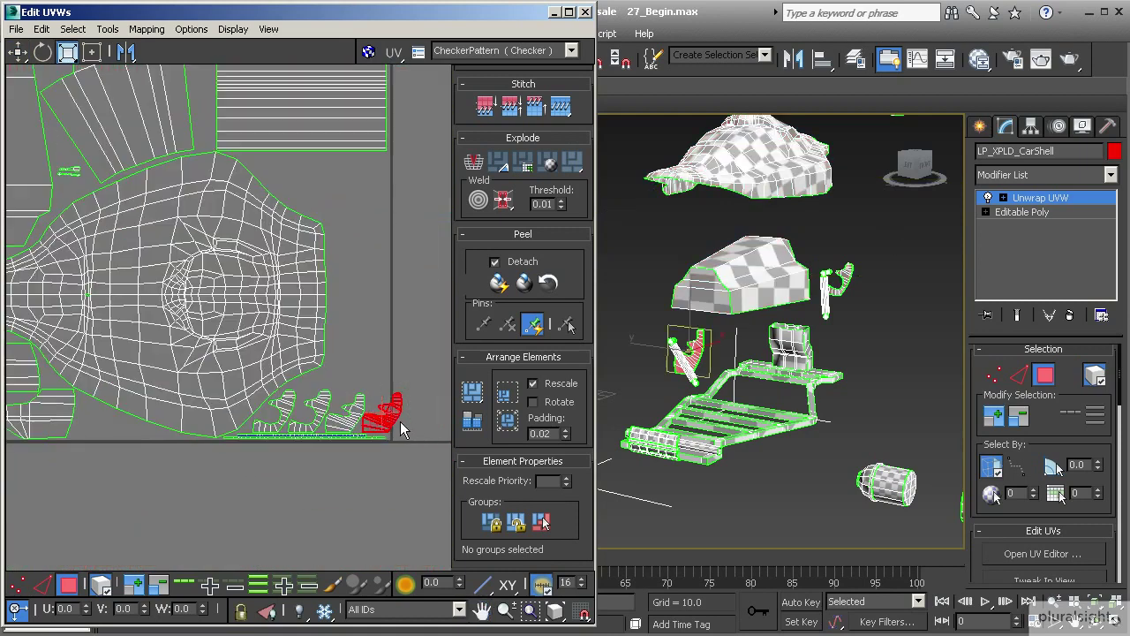
{"action": "left_click", "coordinate": [18, 52]}
{"action": "left_click_drag", "start_coordinate": [375, 423], "coordinate": [302, 383]}
{"action": "scroll", "coordinate": [337, 376], "scroll_direction": "up", "scroll_amount": 5}
{"action": "scroll", "coordinate": [306, 425], "scroll_direction": "down", "scroll_amount": 5}
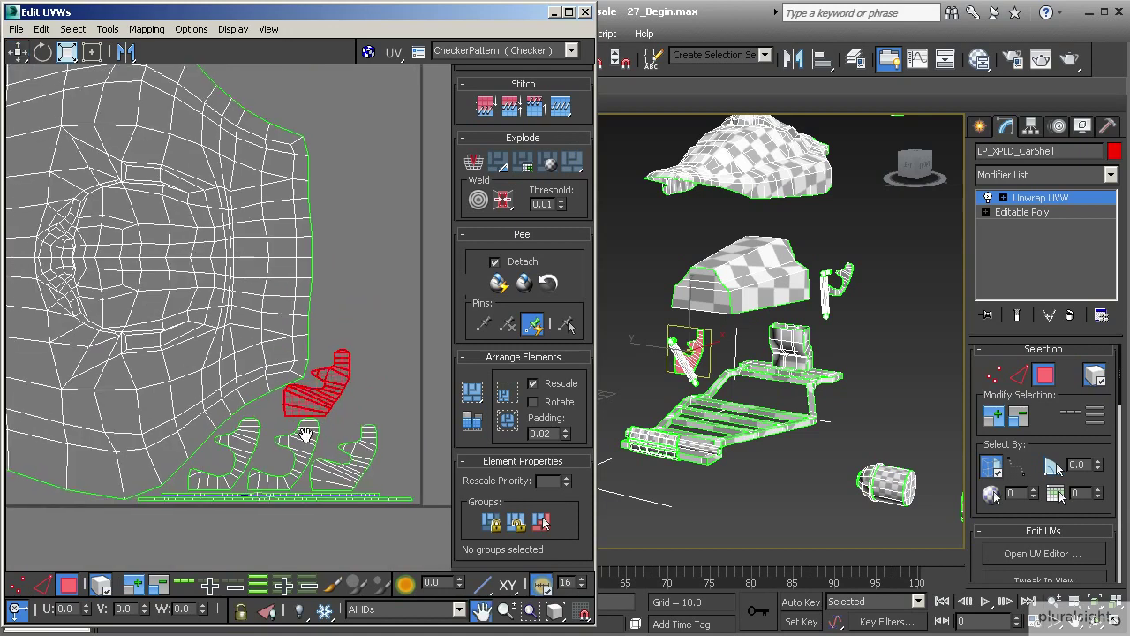
{"action": "left_click", "coordinate": [353, 356]}
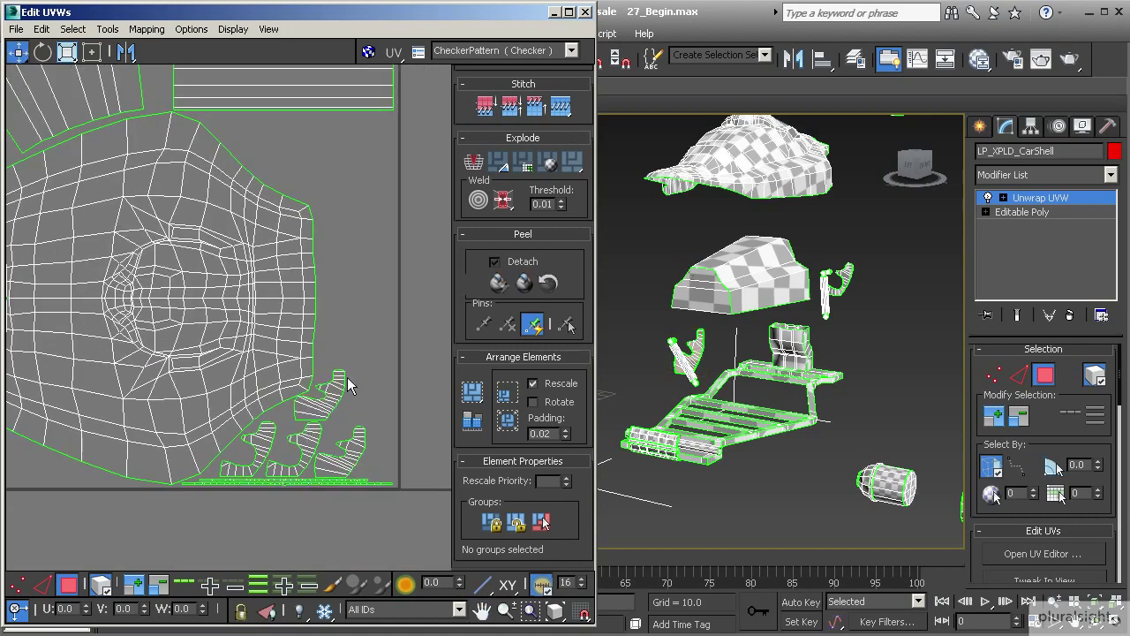
Step: Select the ribbed piece at the chassis's front end on the model and examine its UVs alongside the packed shell tile
{"action": "scroll", "coordinate": [346, 404], "scroll_direction": "down", "scroll_amount": 3}
{"action": "middle_click_drag", "start_coordinate": [196, 343], "coordinate": [234, 352]}
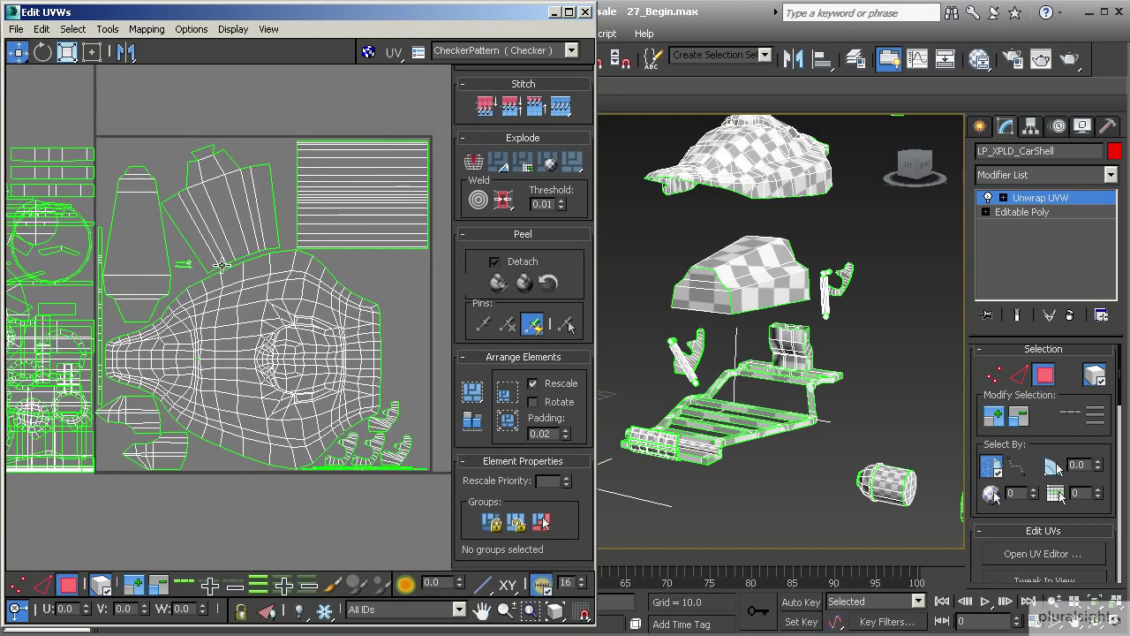
{"action": "scroll", "coordinate": [221, 265], "scroll_direction": "down", "scroll_amount": 4}
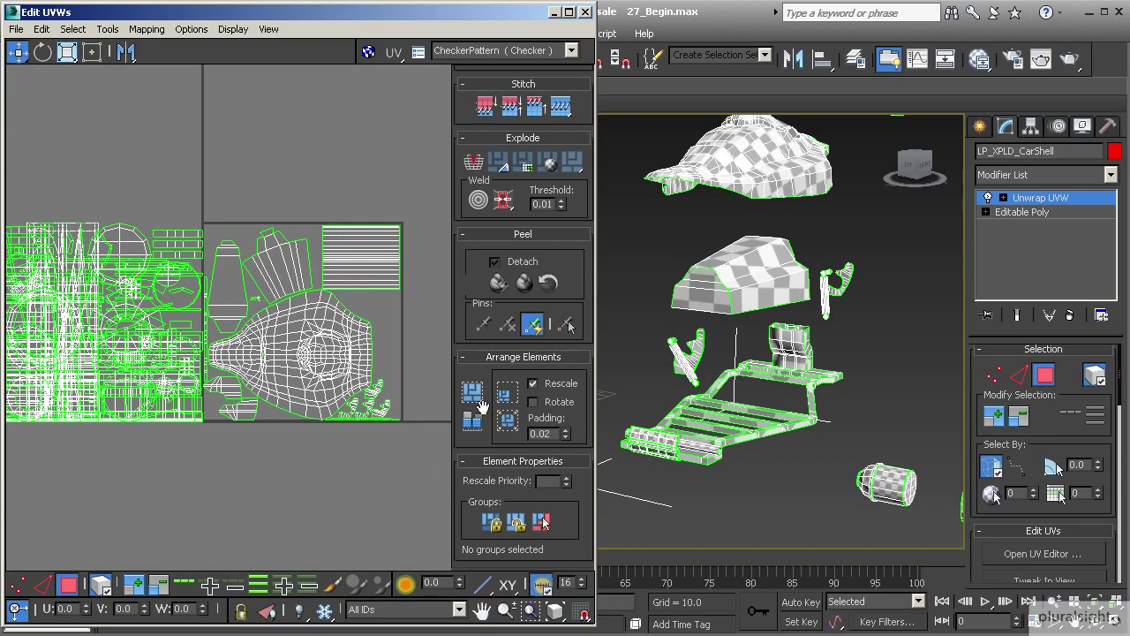
{"action": "left_click", "coordinate": [643, 443]}
{"action": "middle_click_drag", "start_coordinate": [197, 373], "coordinate": [339, 399]}
{"action": "scroll", "coordinate": [290, 403], "scroll_direction": "up", "scroll_amount": 2}
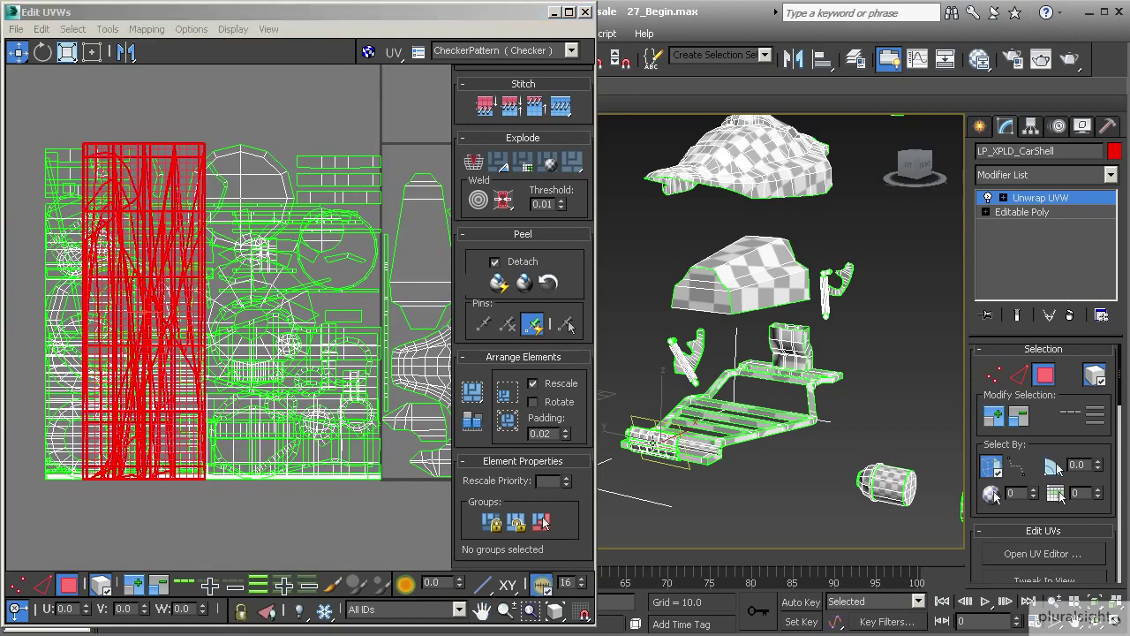
{"action": "scroll", "coordinate": [256, 327], "scroll_direction": "down", "scroll_amount": 4}
{"action": "scroll", "coordinate": [239, 320], "scroll_direction": "down", "scroll_amount": 2}
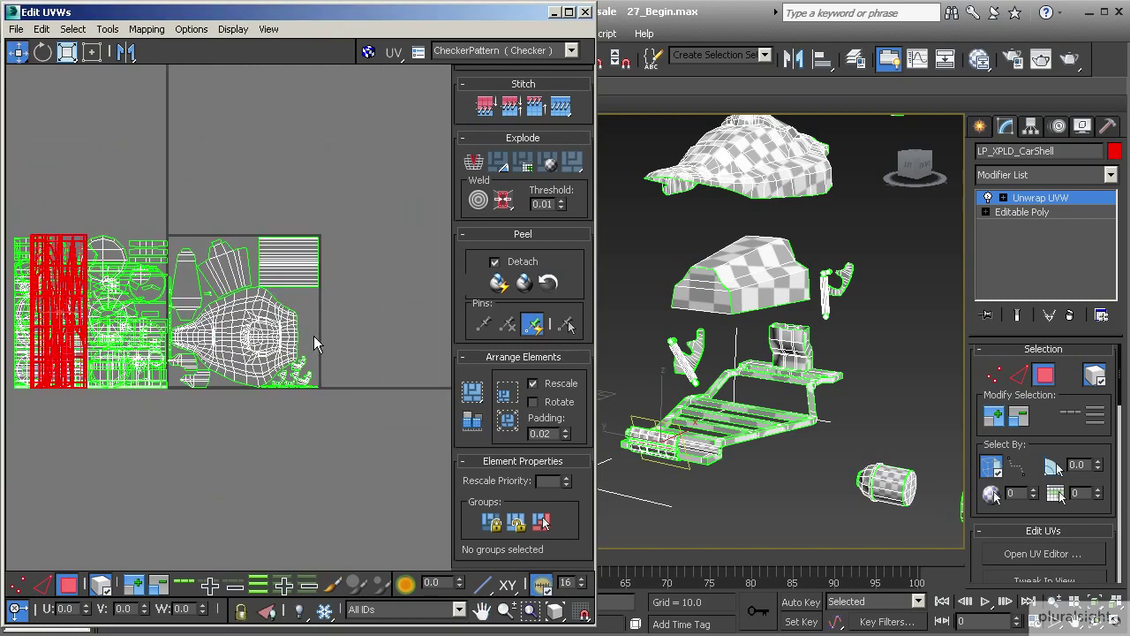